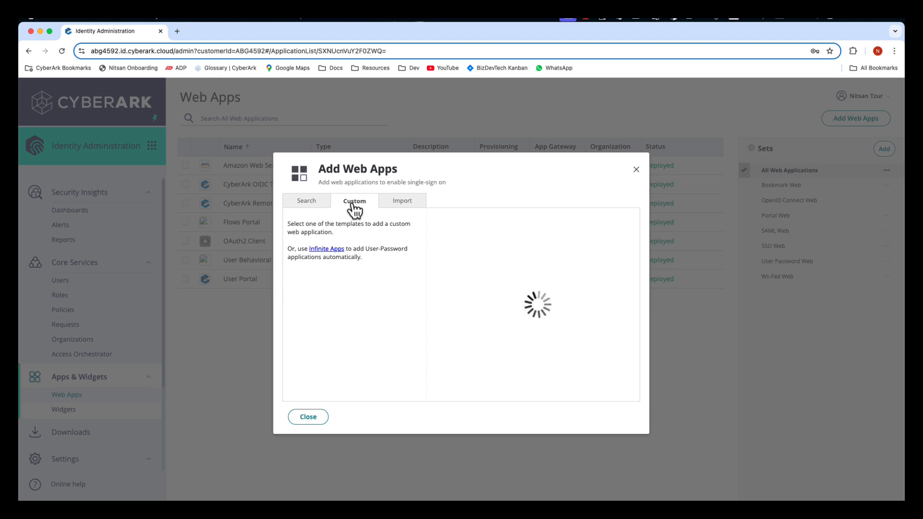
Step: Add the custom OAuth2 Server template as a new web app and close the Add Web Apps dialog
scroll(529, 278, "down", 3)
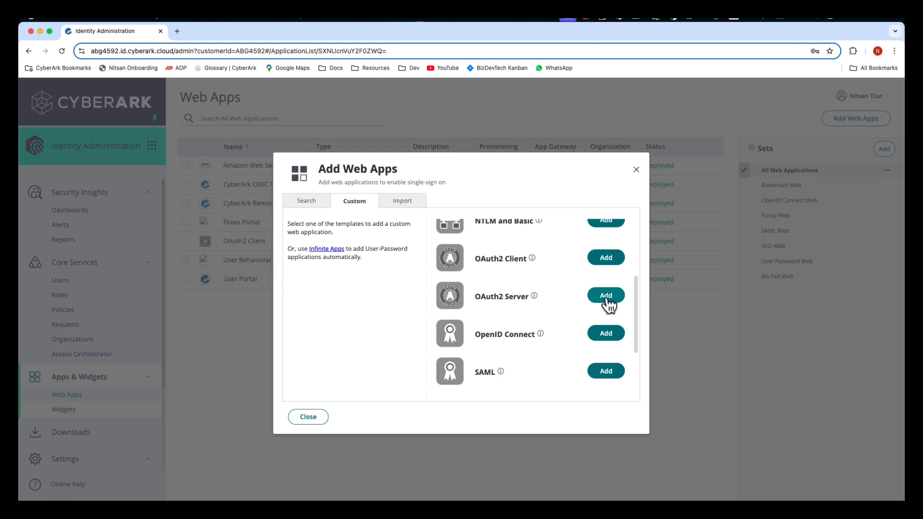
left_click(606, 299)
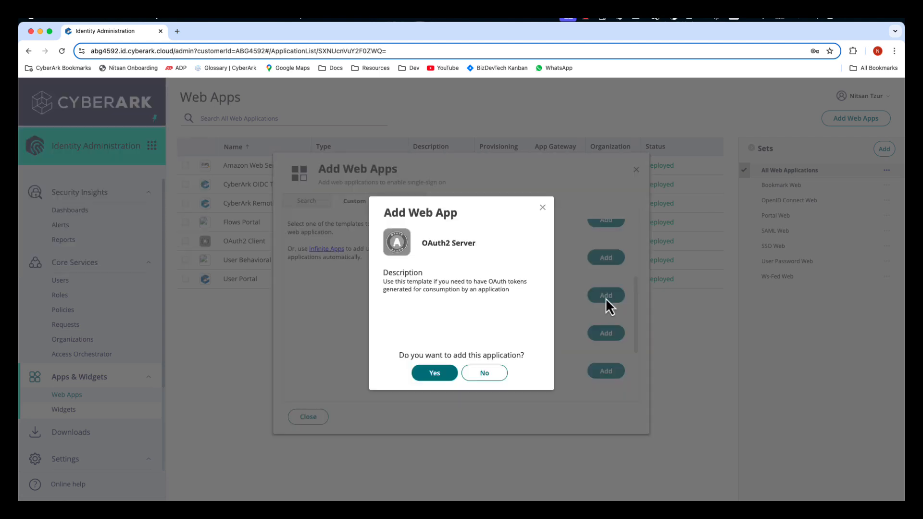
left_click(439, 376)
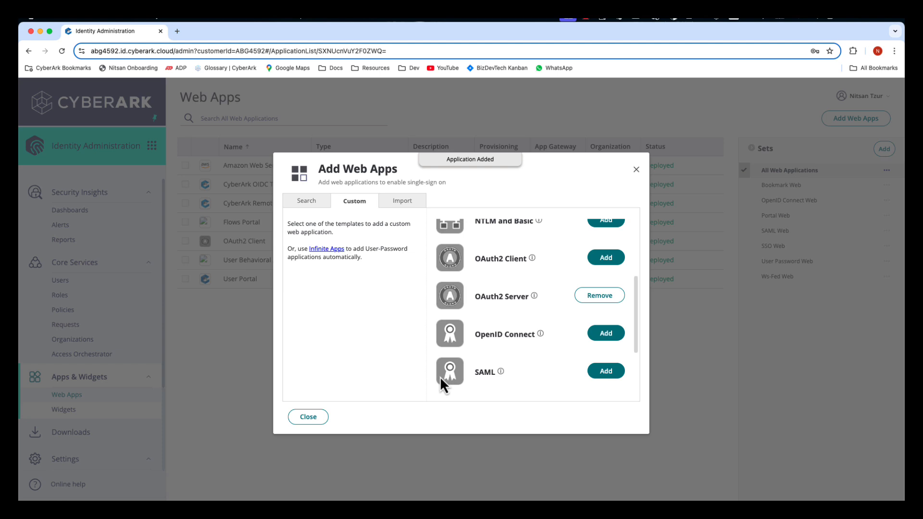
left_click(308, 418)
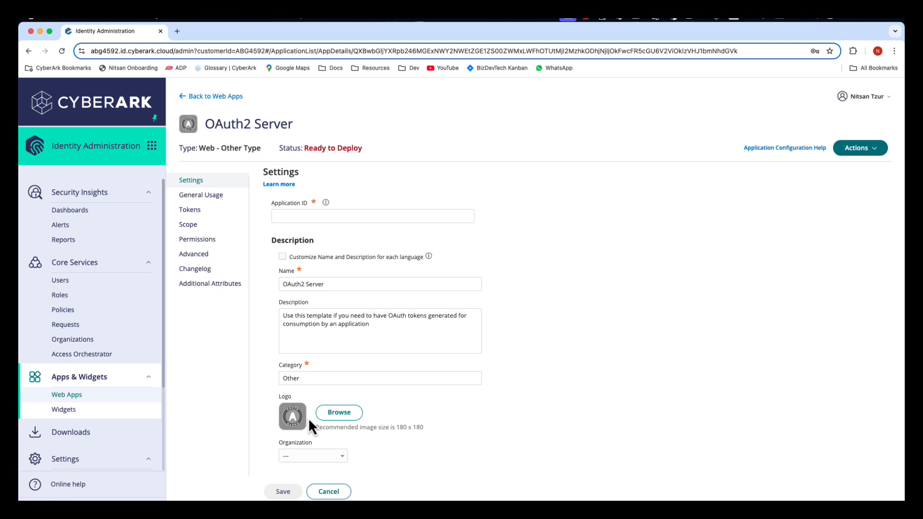
Step: Set the application ID to wizsca and prefix the app's name with WizSCA
left_click(319, 219)
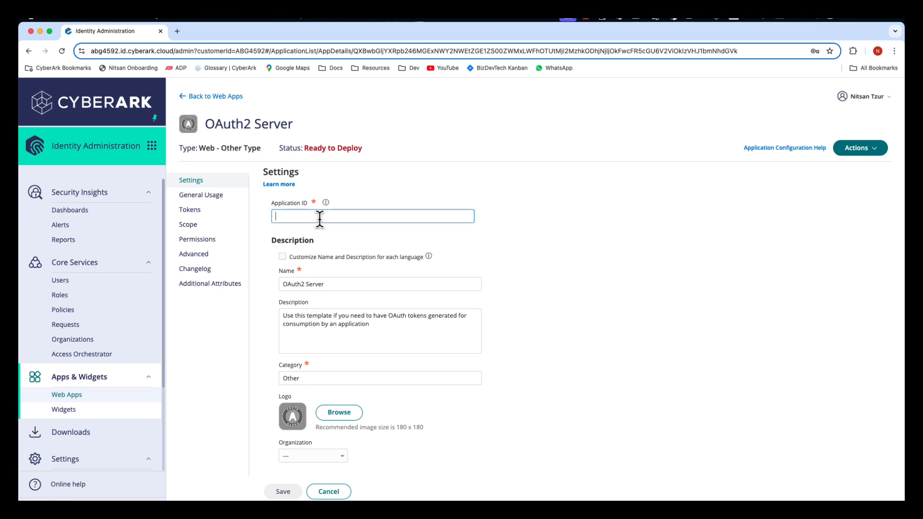
type("wiz")
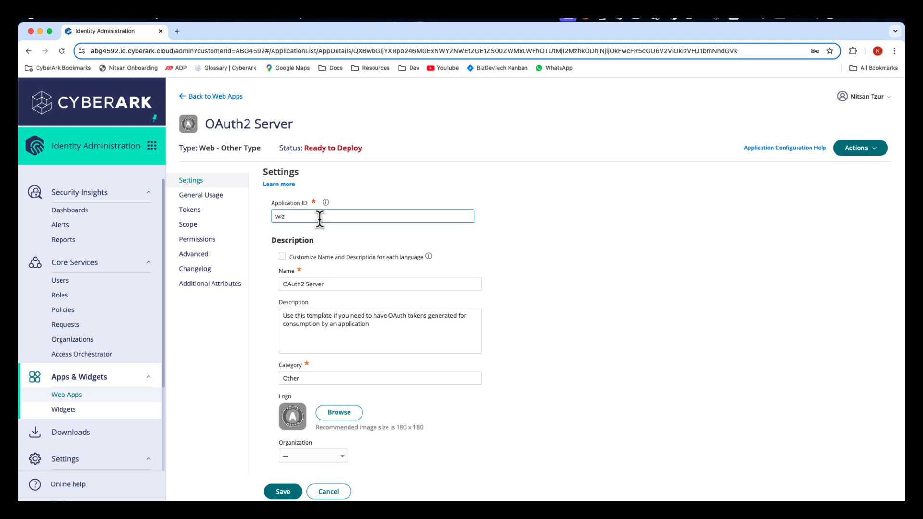
type("asca")
left_click(282, 284)
type("Wizs")
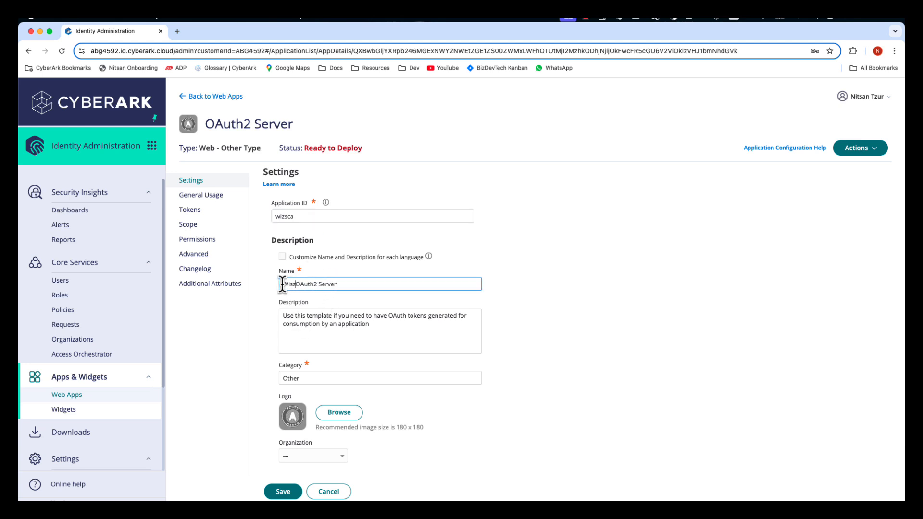
key("BackSpace")
type("SCA")
Step: Set the client ID type to Confidential with Must be OAuth Client, and enable the Client Creds auth method for tokens
left_click(191, 197)
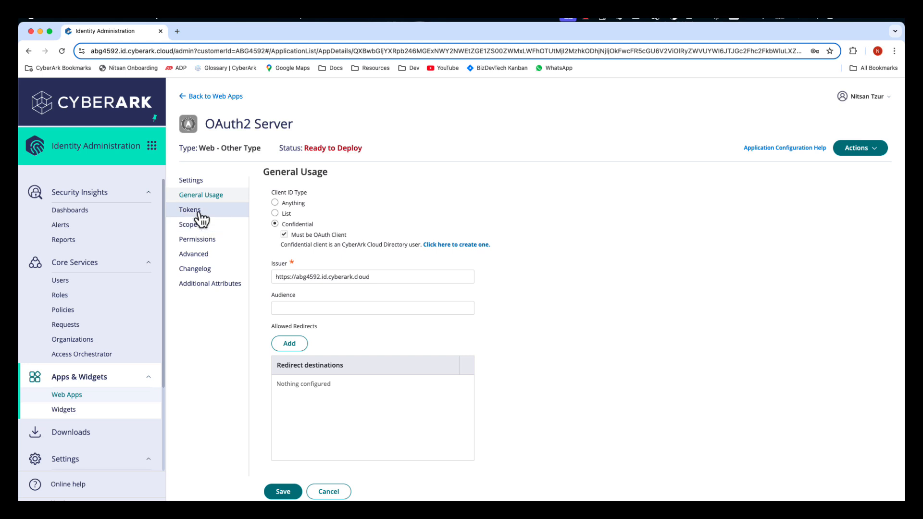
left_click(199, 212)
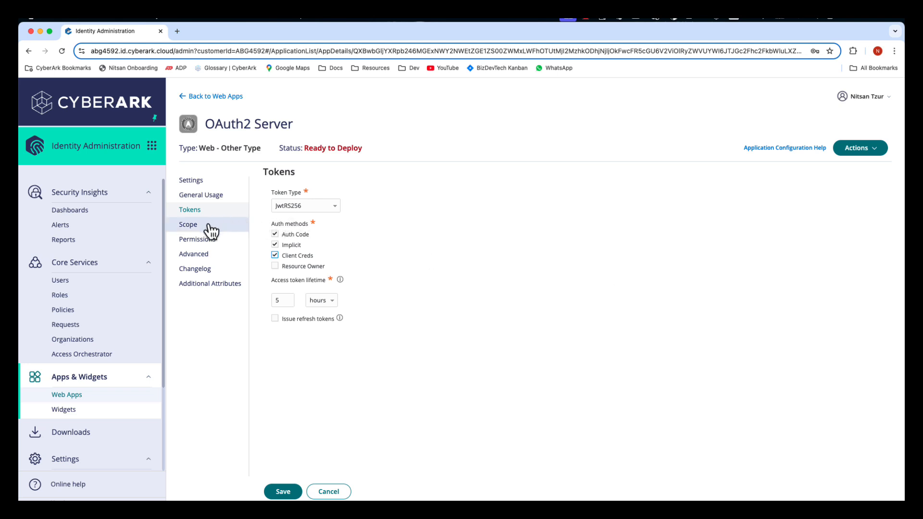
Step: Add an authorized scope named full with the description /*
left_click(185, 226)
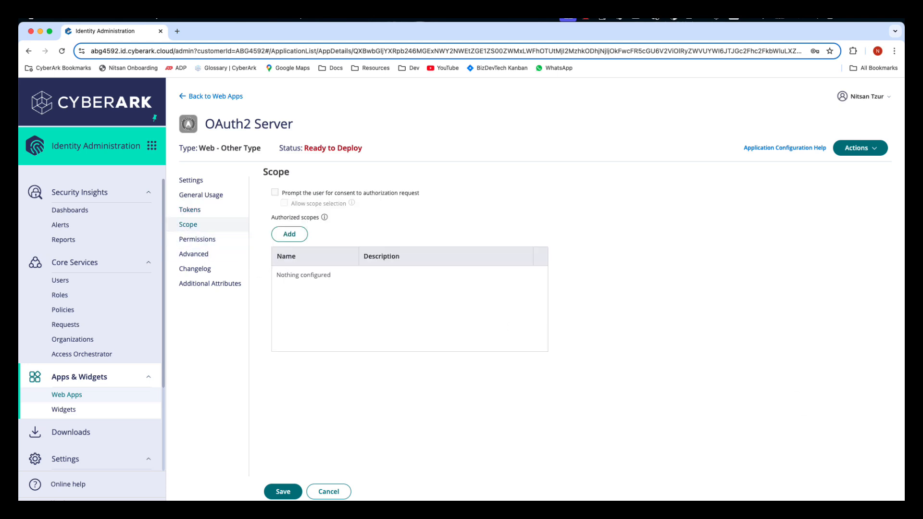
left_click(289, 238)
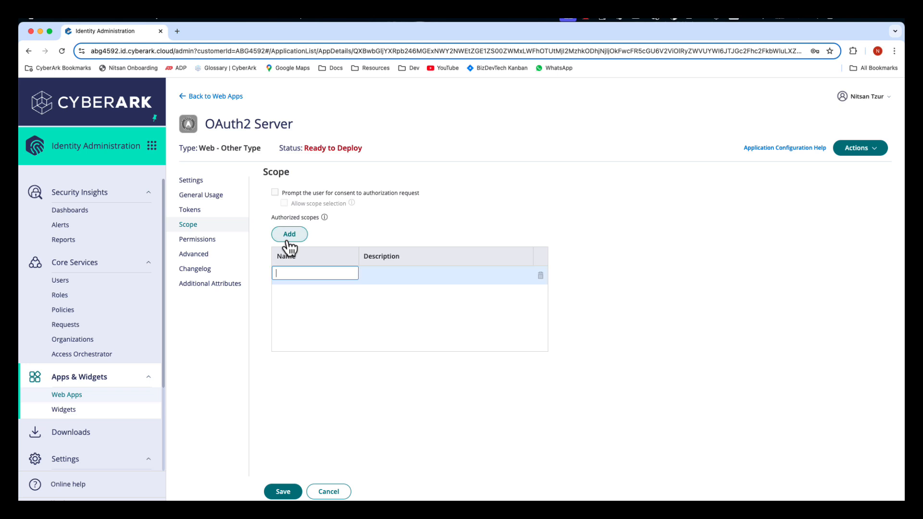
type("full")
key("Tab")
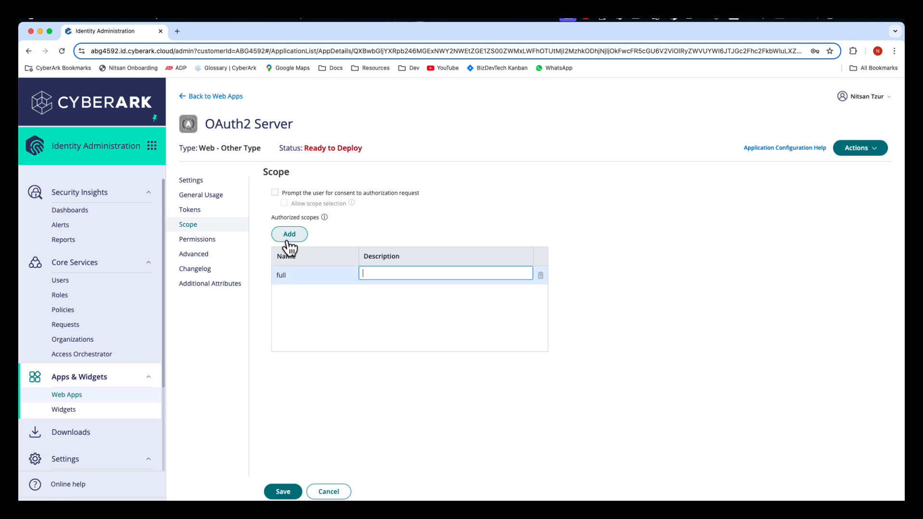
type("/*")
left_click(289, 292)
Step: Add a second authorized scope named sca with the description /*
left_click(289, 236)
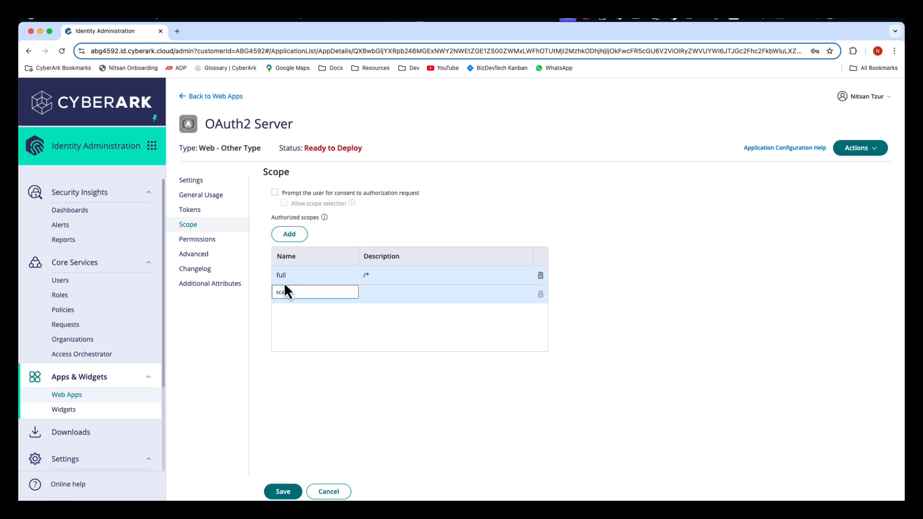
type("sca")
key("Tab")
type("/")
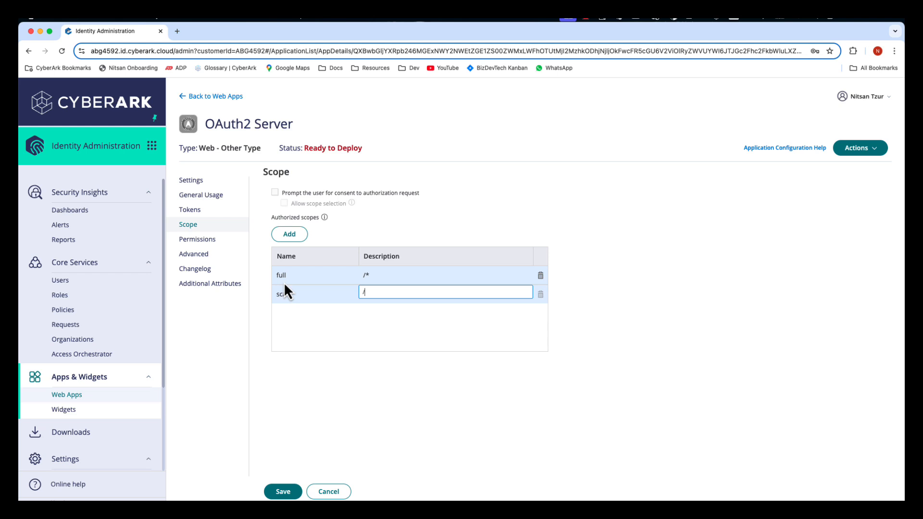
type("*")
left_click(298, 388)
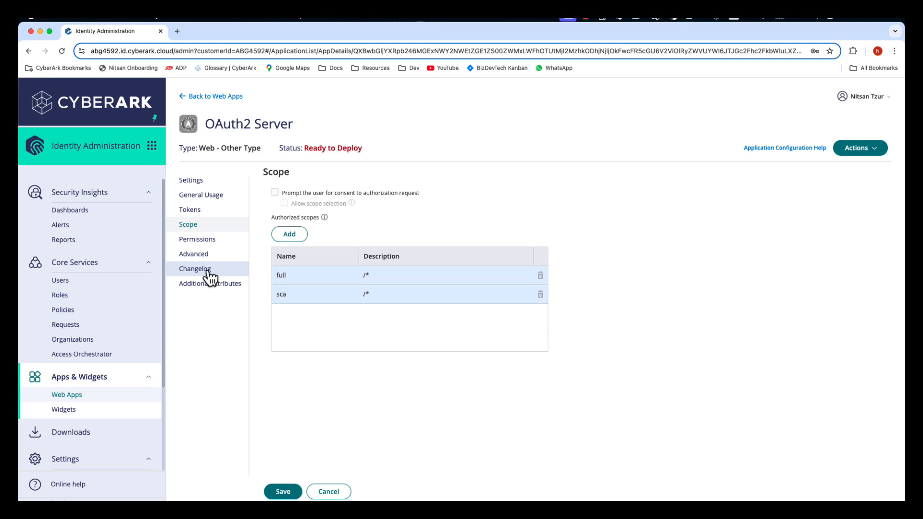
Step: Search for sca and add the SCAApiFullAccess and SCAApiReadOnly roles to the app's permissions
left_click(201, 249)
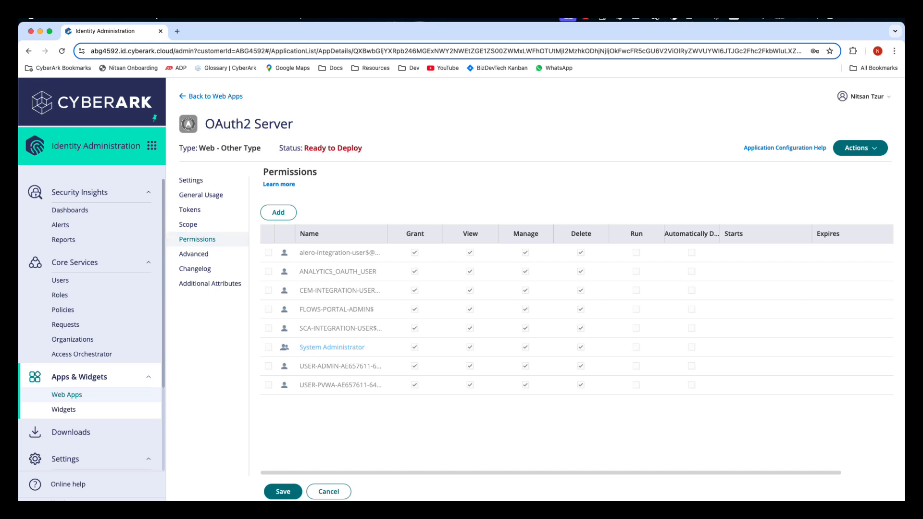
left_click(195, 255)
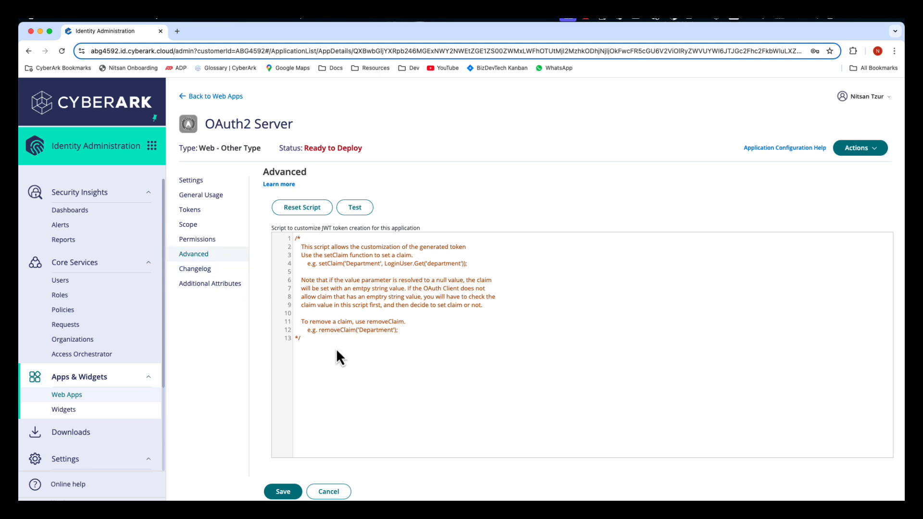
left_click(186, 241)
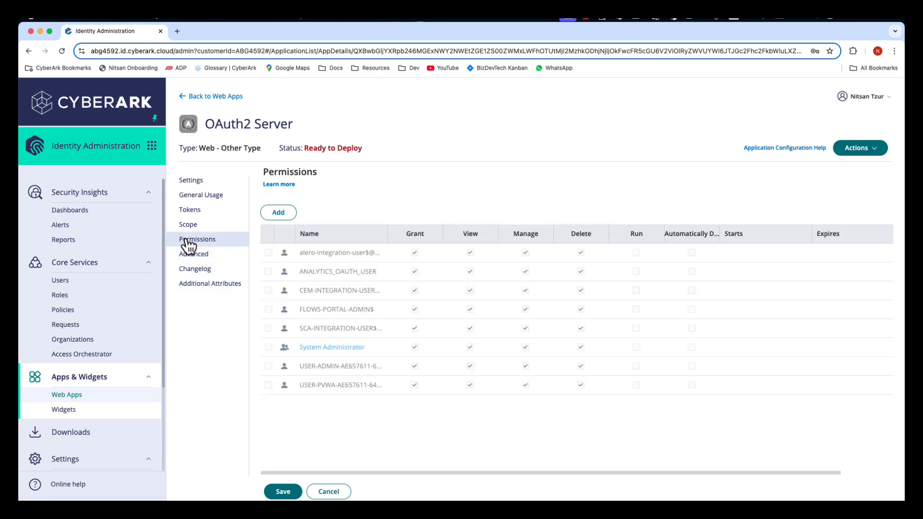
left_click(278, 213)
type("sa")
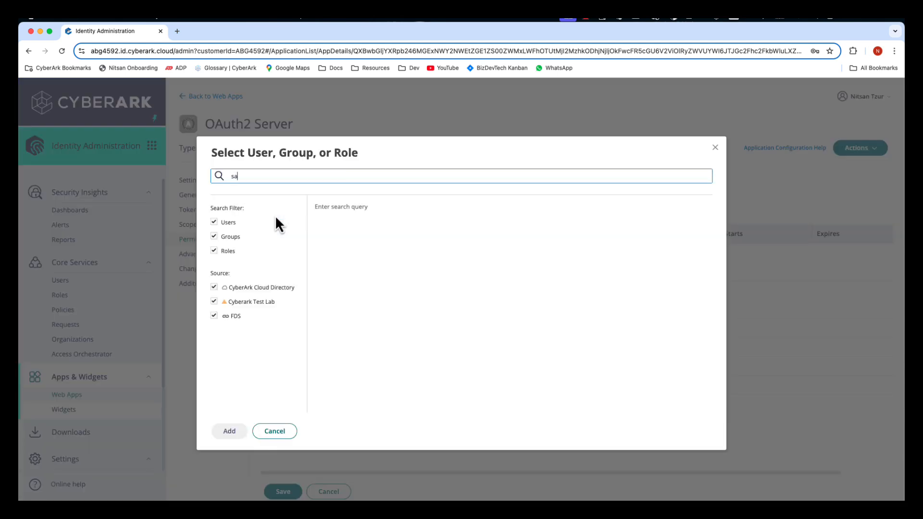
key("BackSpace")
type("ca")
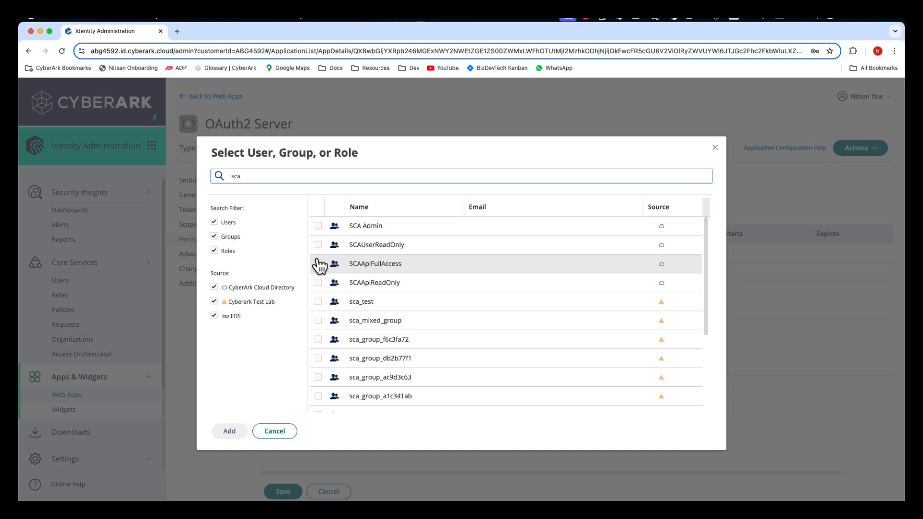
left_click(319, 264)
left_click(318, 282)
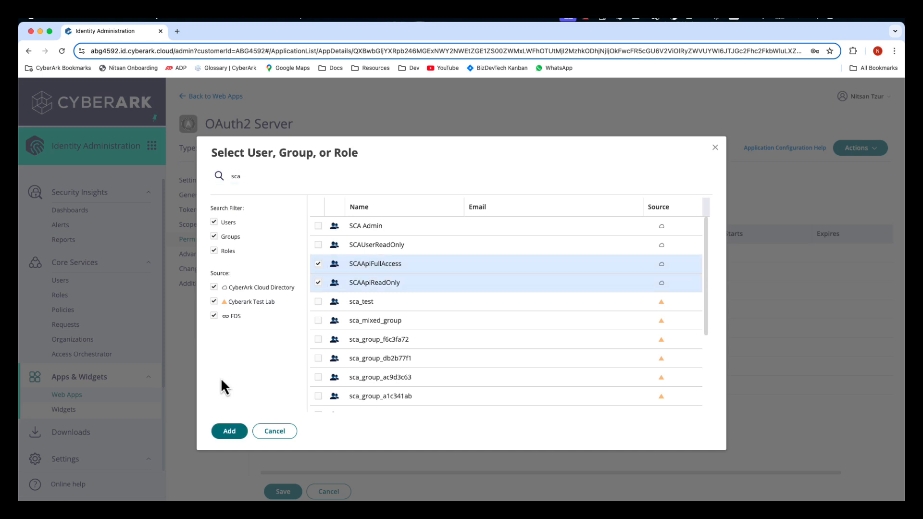
left_click(233, 437)
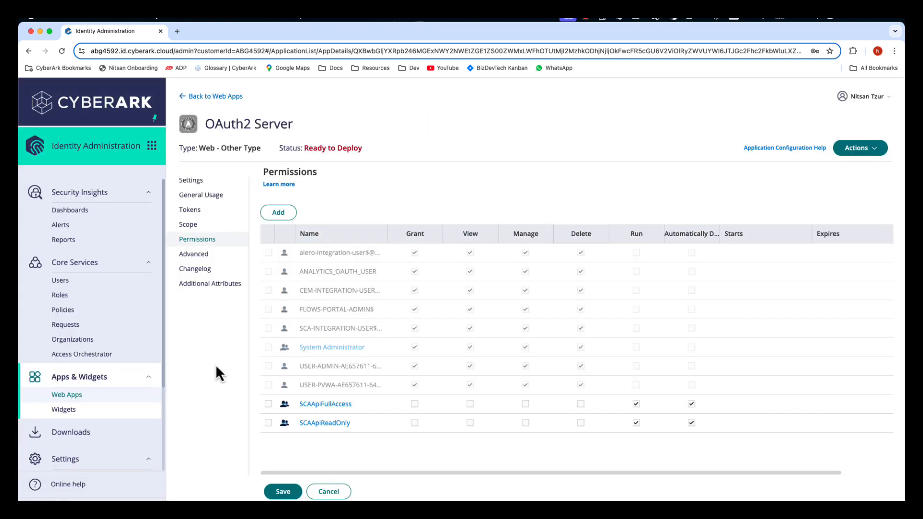
Step: Replace the JWT script with claims tenant_id from TenantData.Get('CybrTenantID'), array user_roles from LoginUser.RoleNames and user_uuid from LoginUser.Uuid, and save the app
left_click(199, 255)
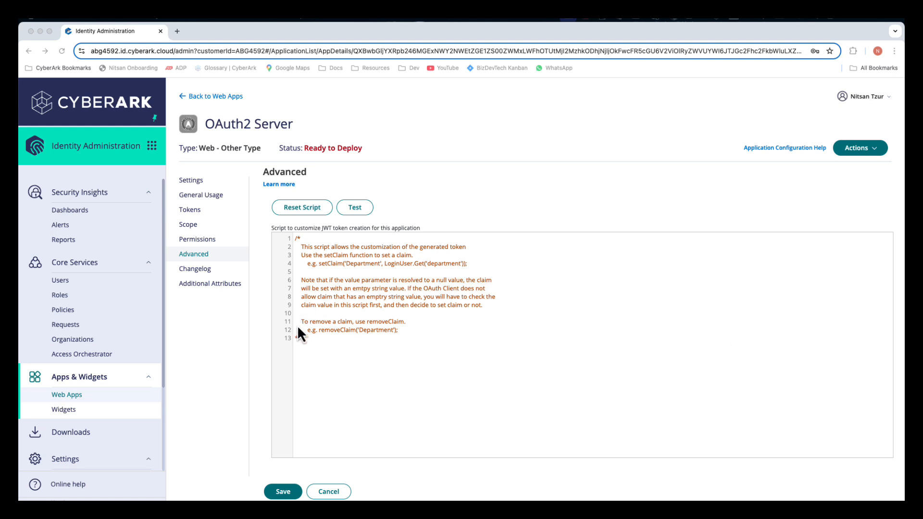
left_click_drag(301, 338, 259, 236)
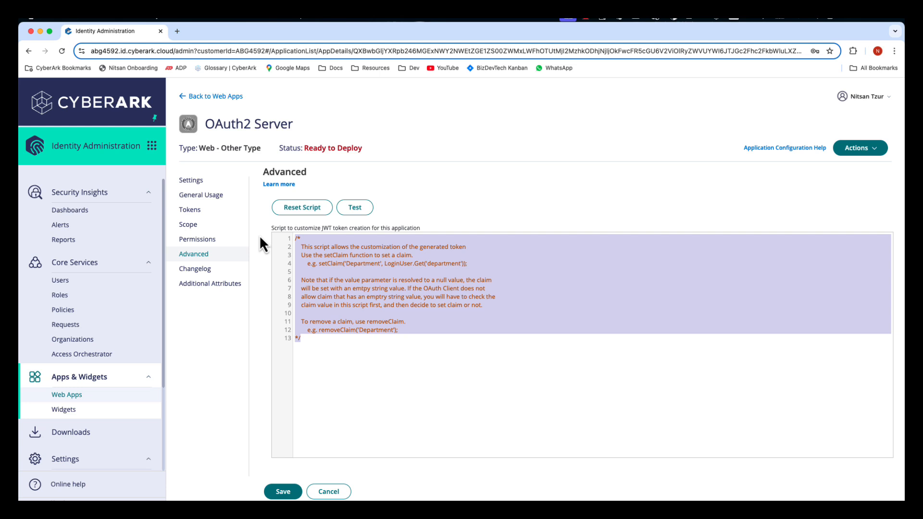
key("BackSpace")
type("// Create the claim for tenant_id and user_roles setClaim('tenant_id', TenantData.Get('CybrTenantID')); setClaimArray('user_roles', LoginUser.RoleNames); setClaim('user_uuid', LoginUser.Uuid);")
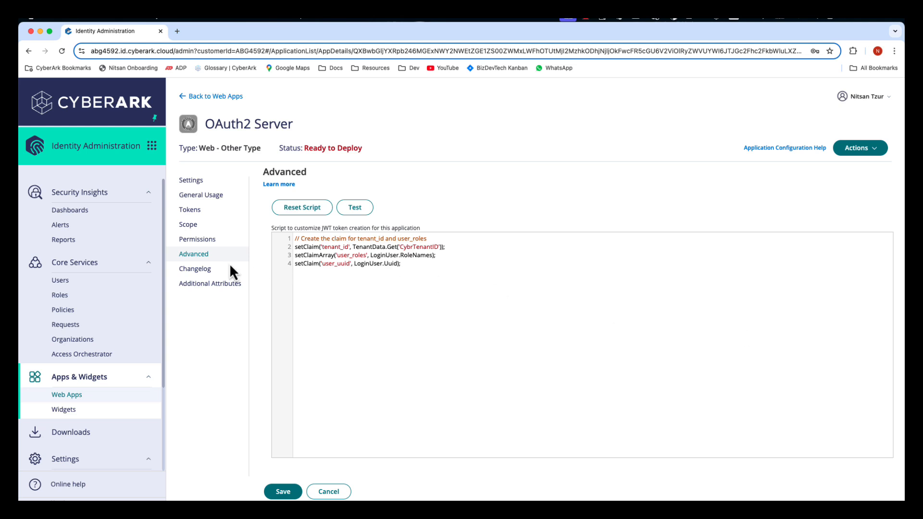
left_click(285, 493)
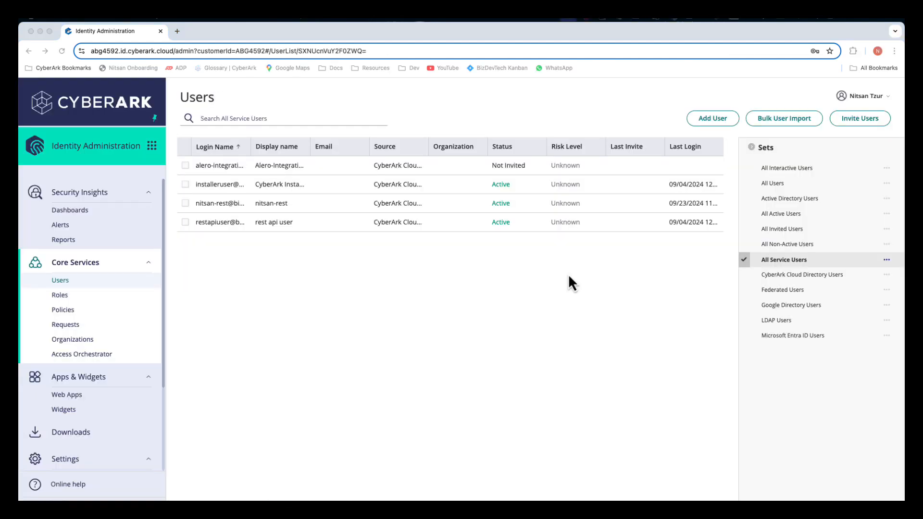
Step: Start a new CyberArk Cloud Directory user with the login name wizsca and the display name wiz-sca-user
left_click(711, 118)
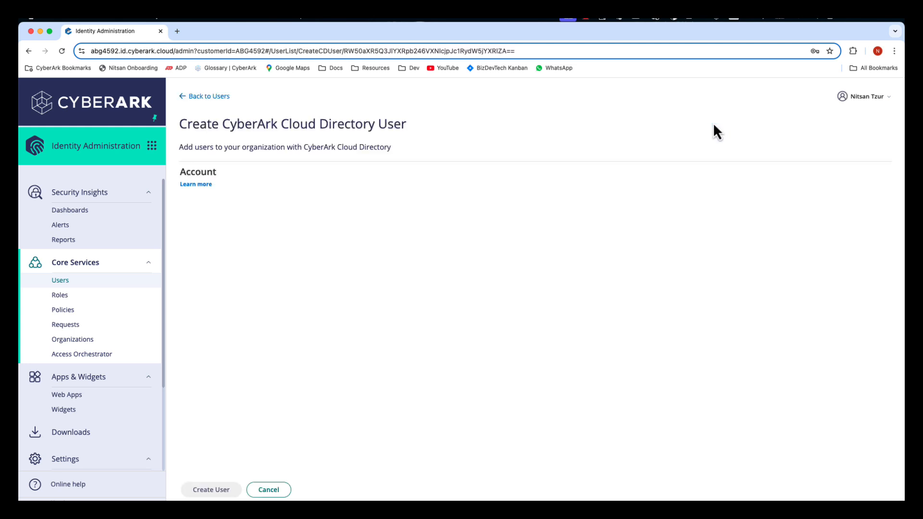
left_click(260, 217)
type("w")
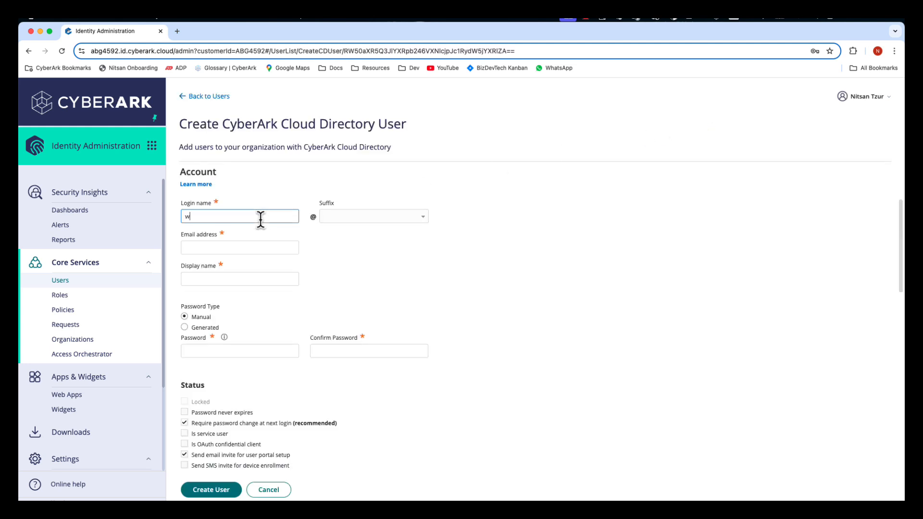
type("izsca")
left_click(205, 278)
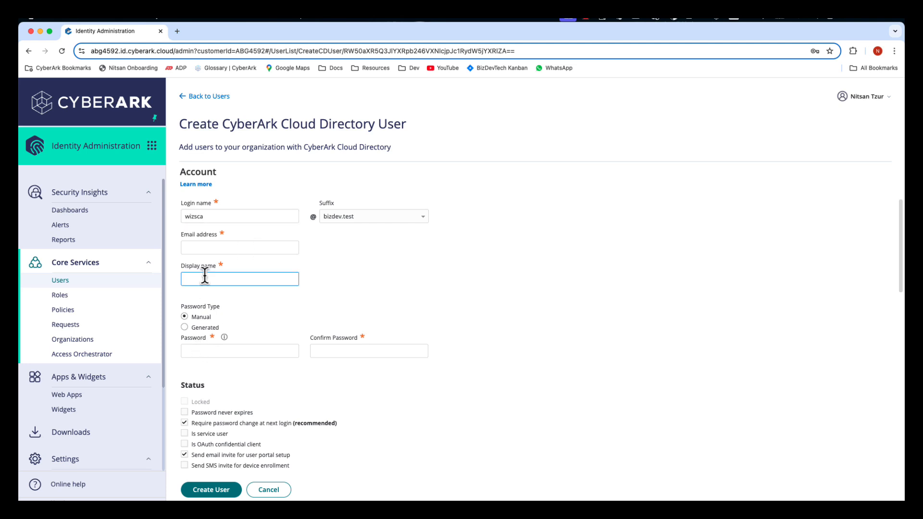
type("wiz-sca-user")
Step: Enter and confirm the account password, mark the user as an OAuth confidential client, and create the user
left_click(195, 353)
type("••")
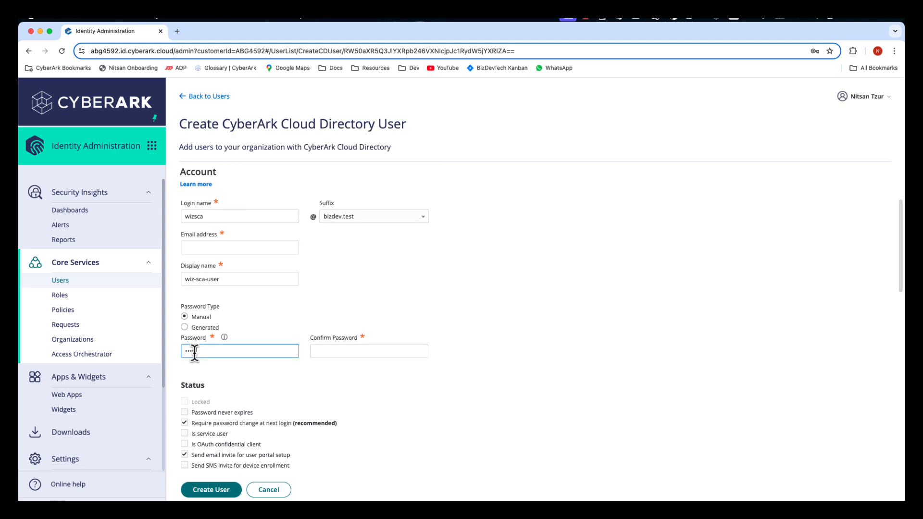
type("••••••")
key("Tab")
type("•••••••••")
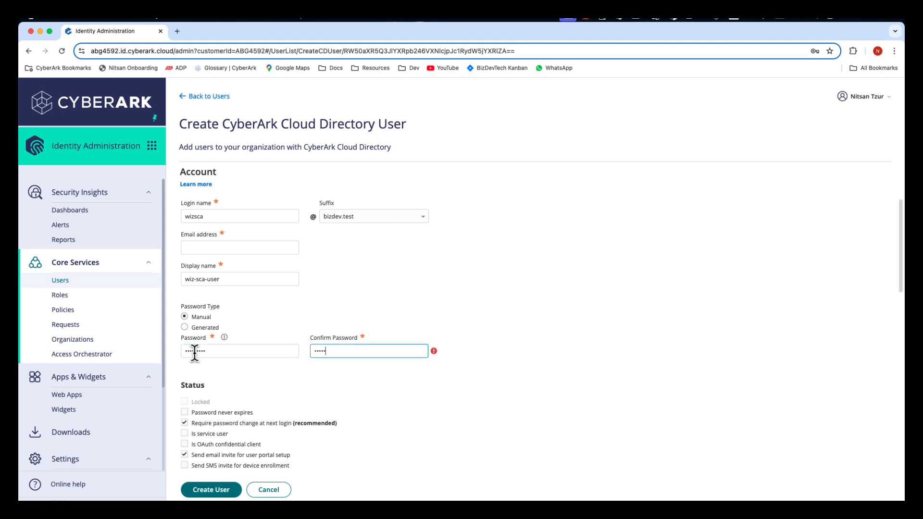
left_click(185, 444)
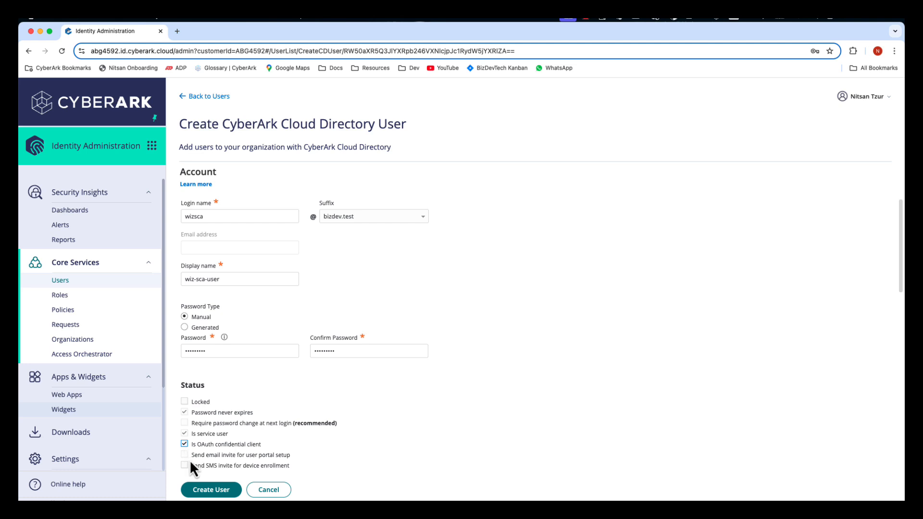
left_click(204, 491)
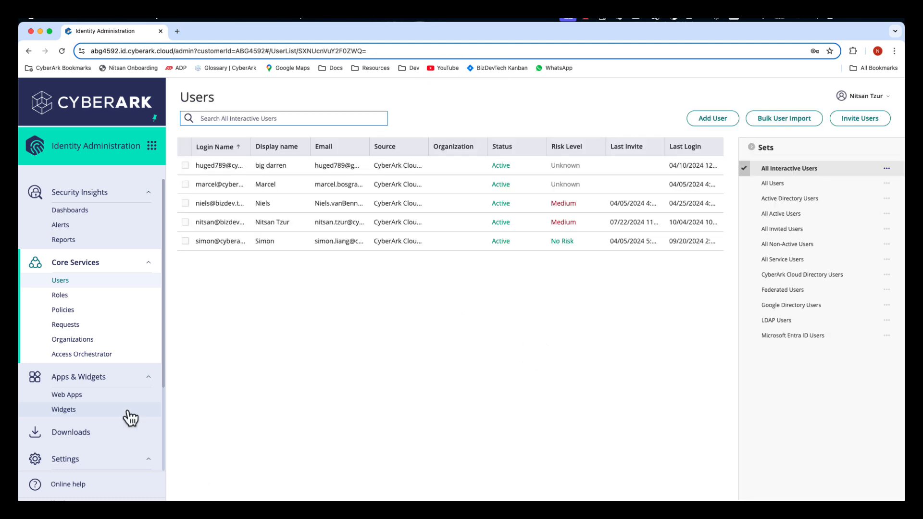
Step: Add the wizsca user as a member of the SCAApiFullAccess role and save the role
left_click(59, 296)
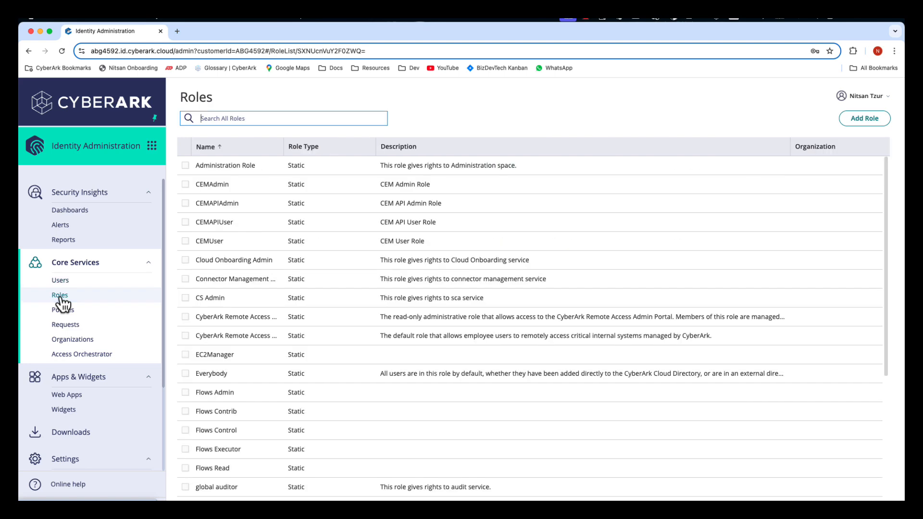
scroll(231, 370, "down", 4)
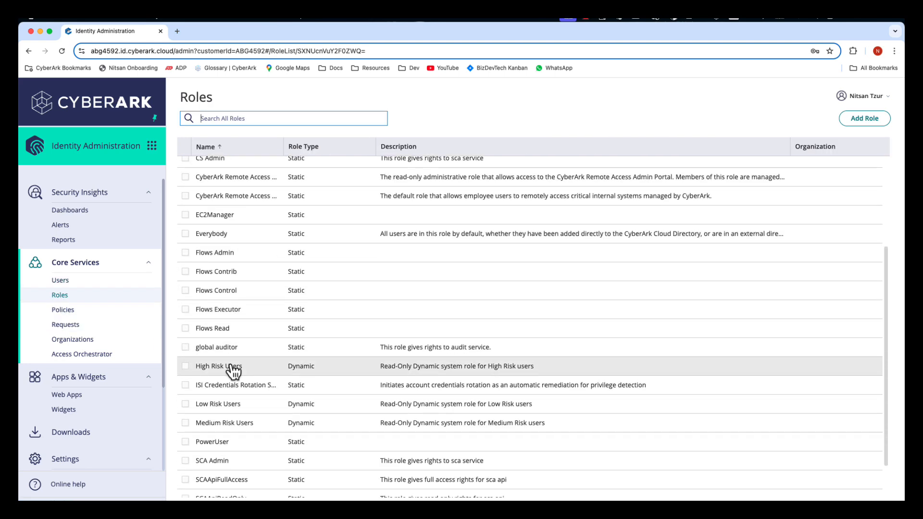
left_click_drag(190, 438, 205, 431)
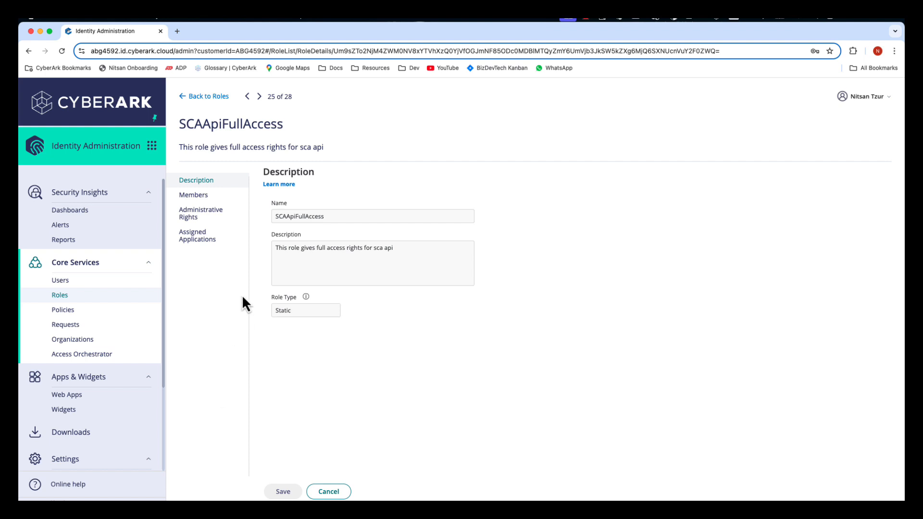
left_click(194, 197)
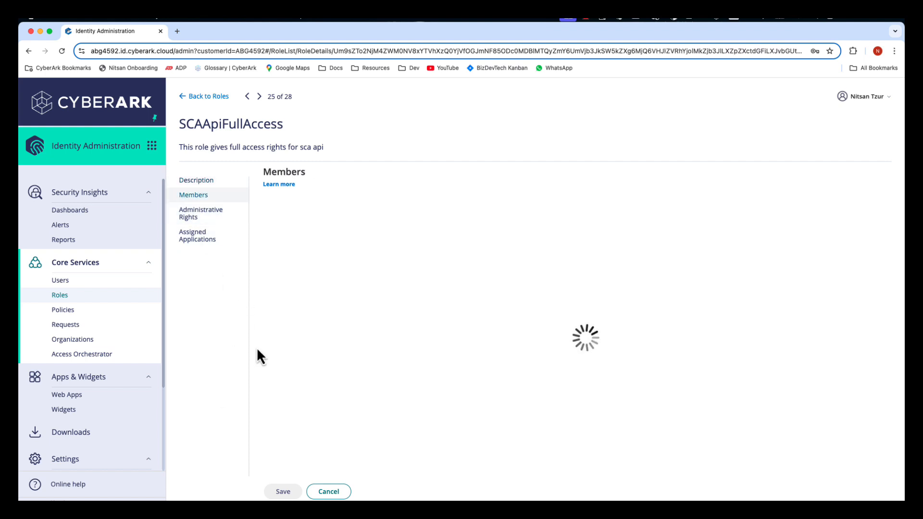
left_click(287, 212)
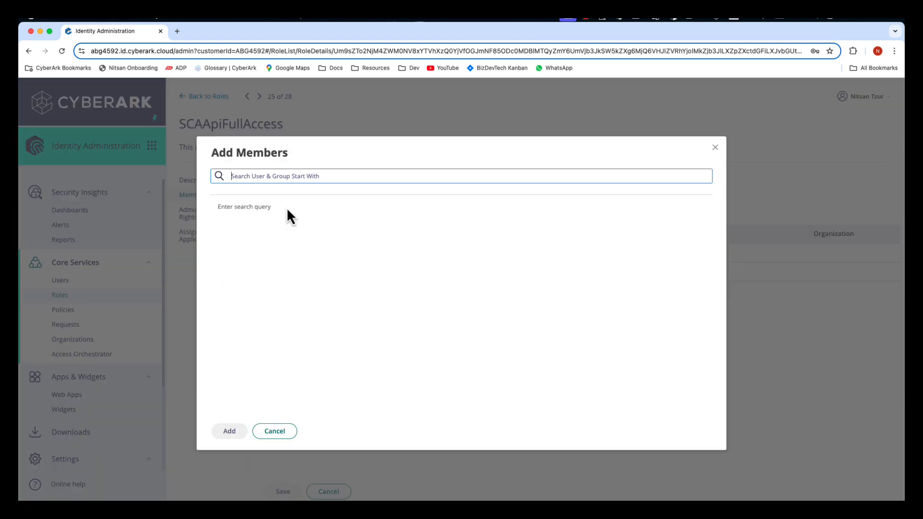
type("wiz")
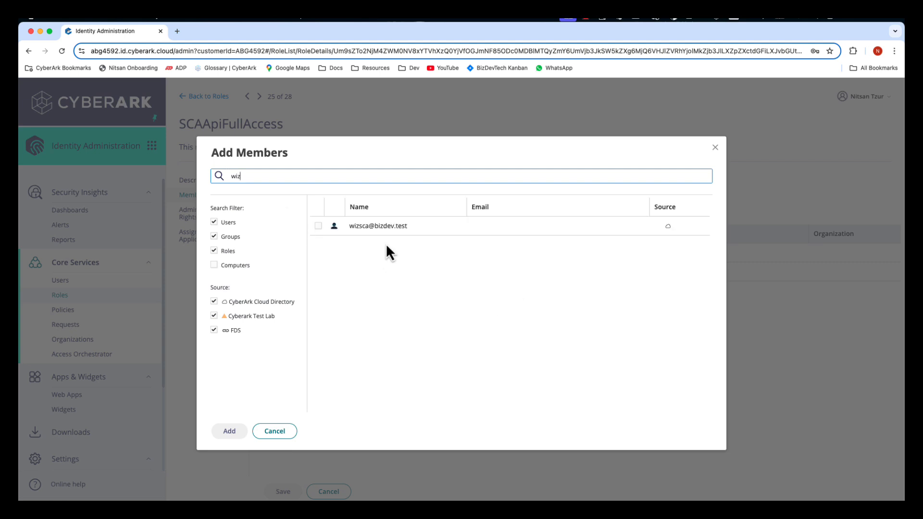
left_click(380, 230)
left_click(230, 431)
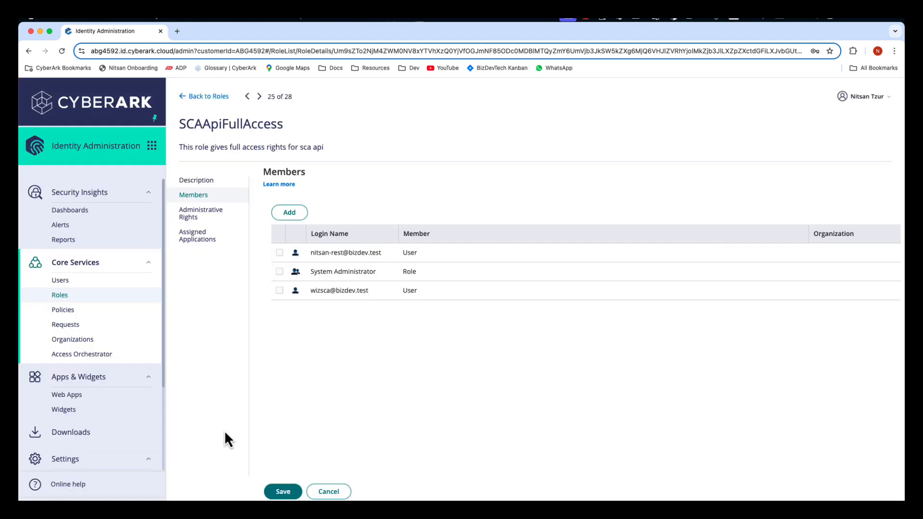
left_click(291, 496)
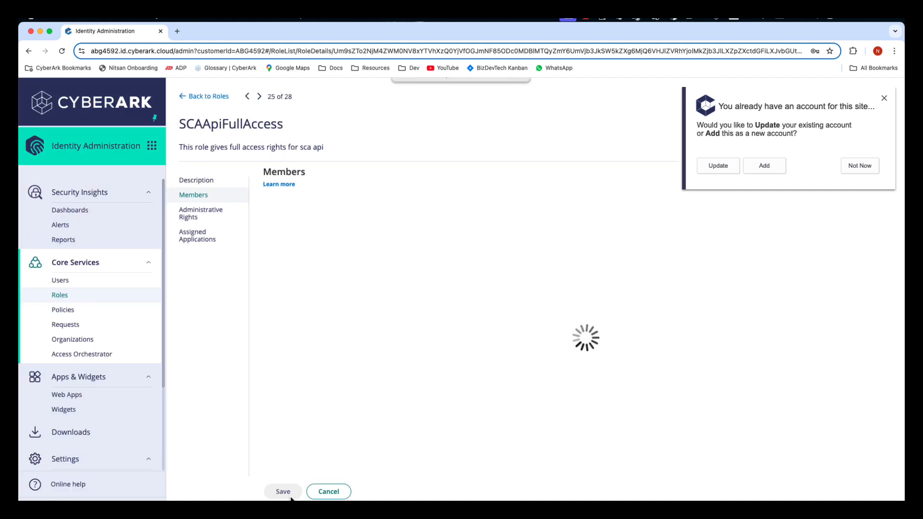
Step: Add the wizsca user as a member of the SCAApiReadOnly role and save the role
left_click(64, 296)
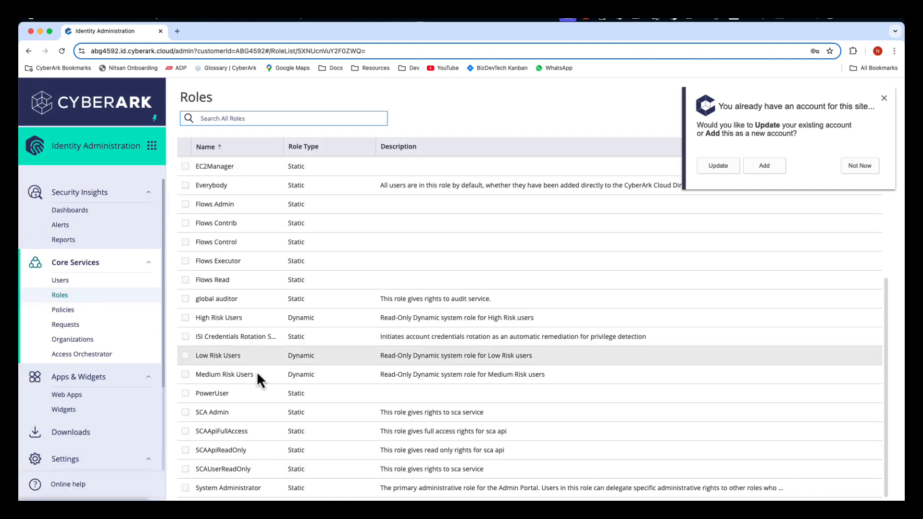
left_click(224, 453)
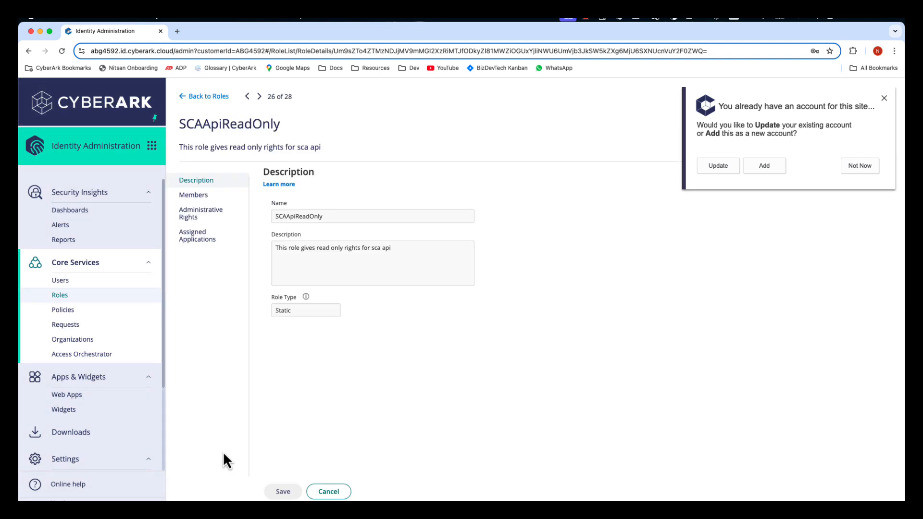
left_click(188, 195)
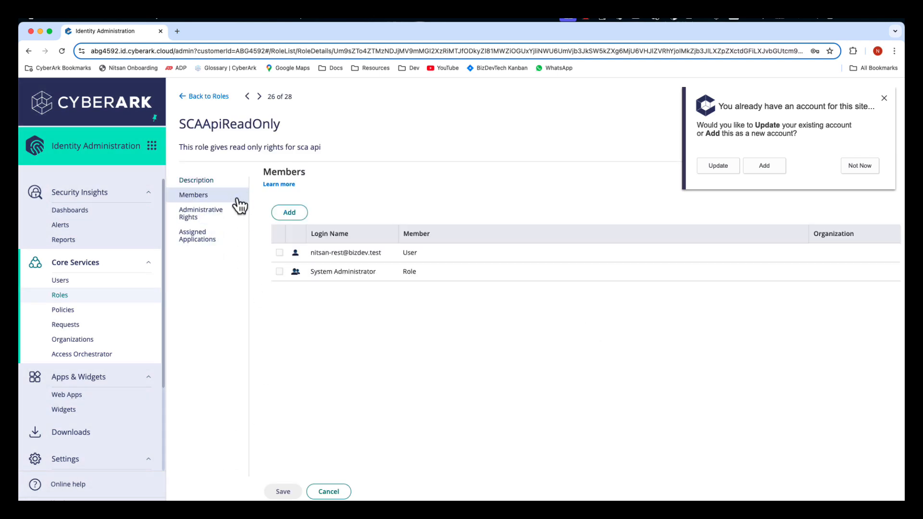
left_click(290, 213)
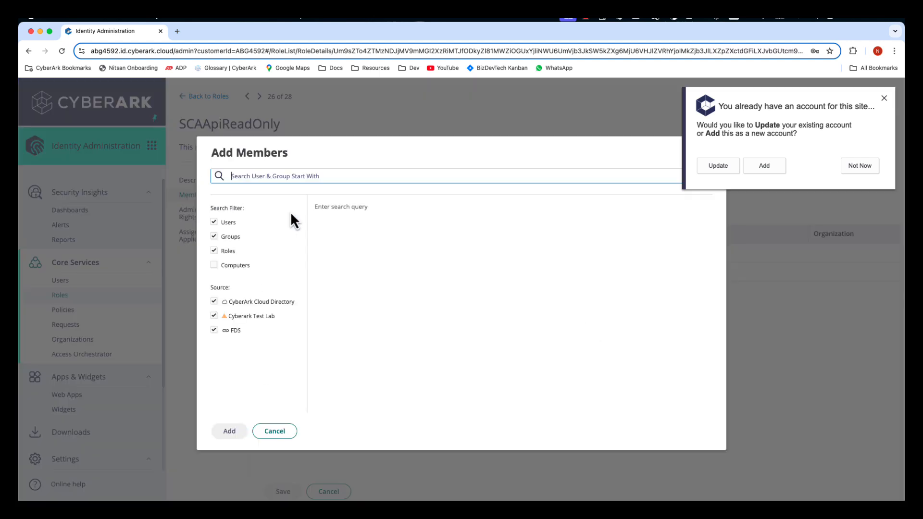
type("wiz")
left_click(349, 228)
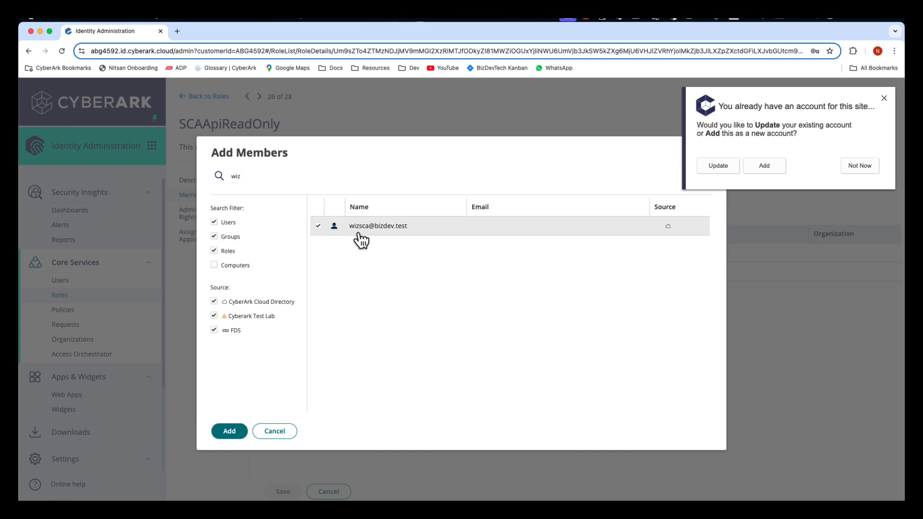
left_click(242, 433)
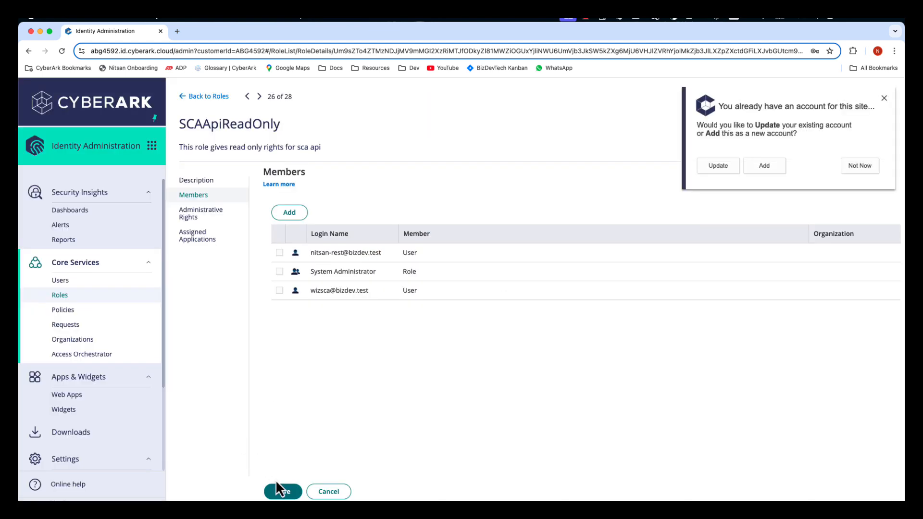
left_click(282, 491)
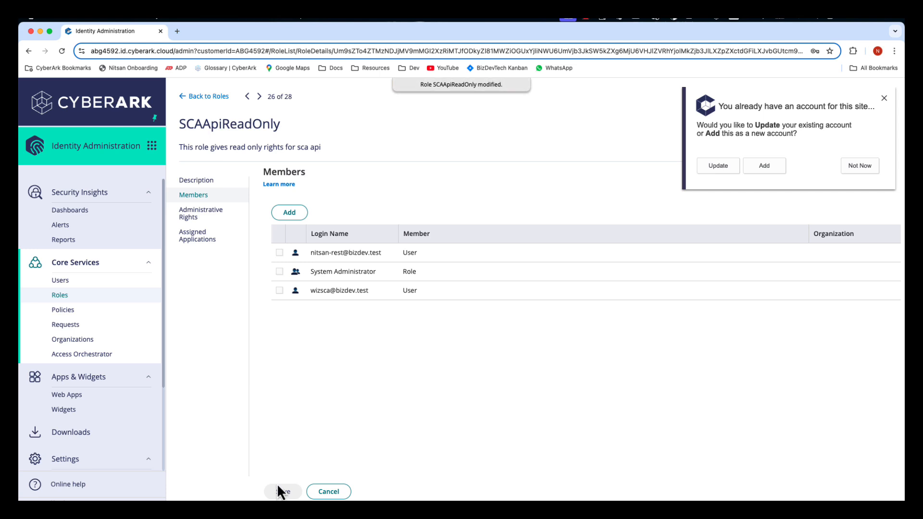
Step: Dismiss the account update prompt and create a new static role named Reporting
left_click(64, 296)
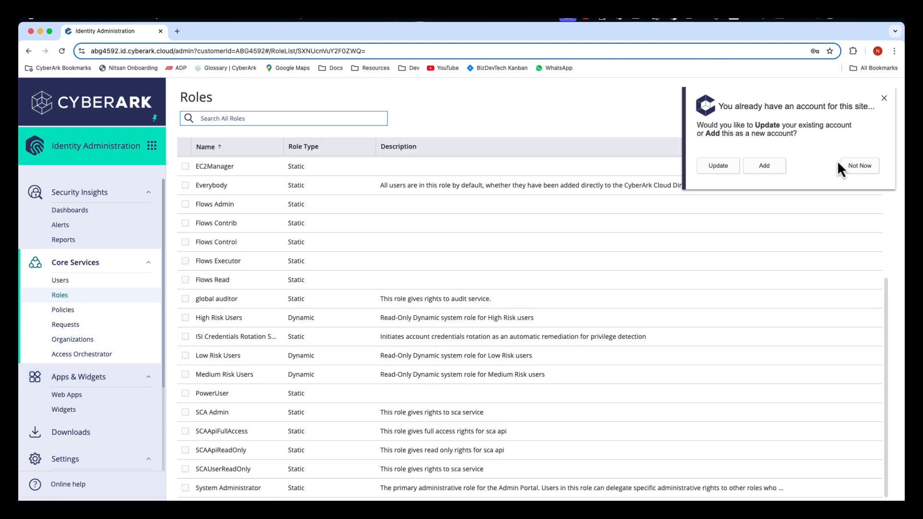
left_click(855, 166)
left_click(863, 128)
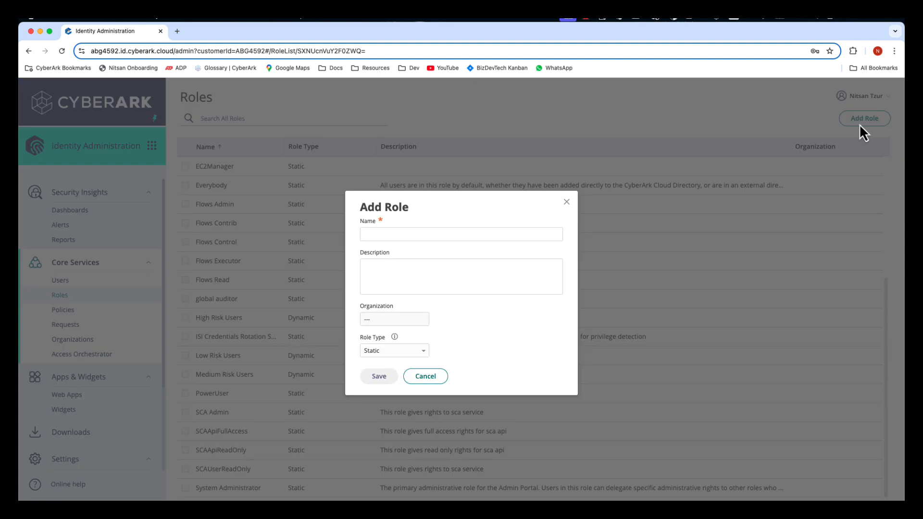
left_click(447, 236)
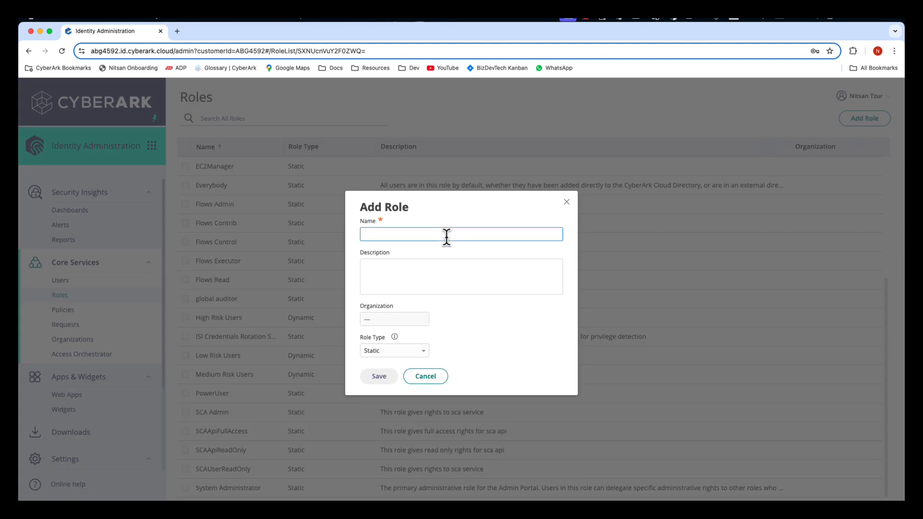
type("Reporting")
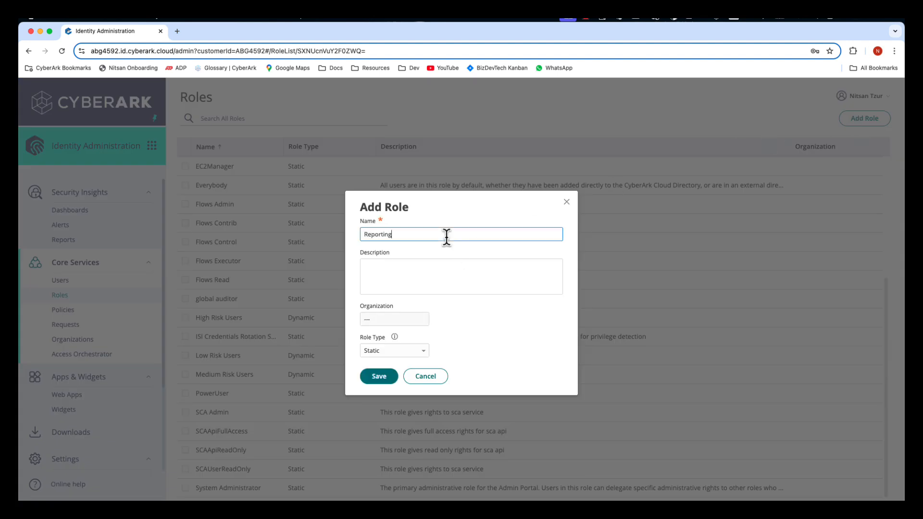
left_click(378, 378)
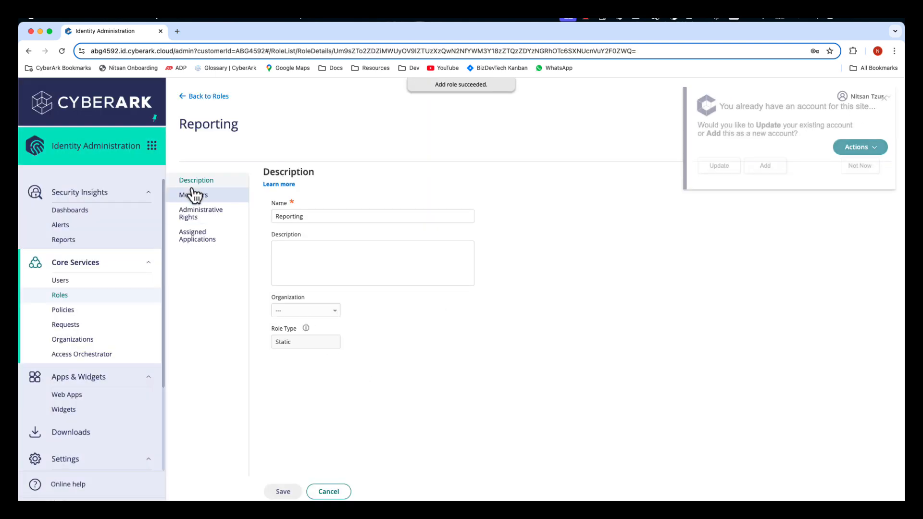
Step: Search the administrative rights for report and add the Report Management right to the Reporting role
left_click(193, 213)
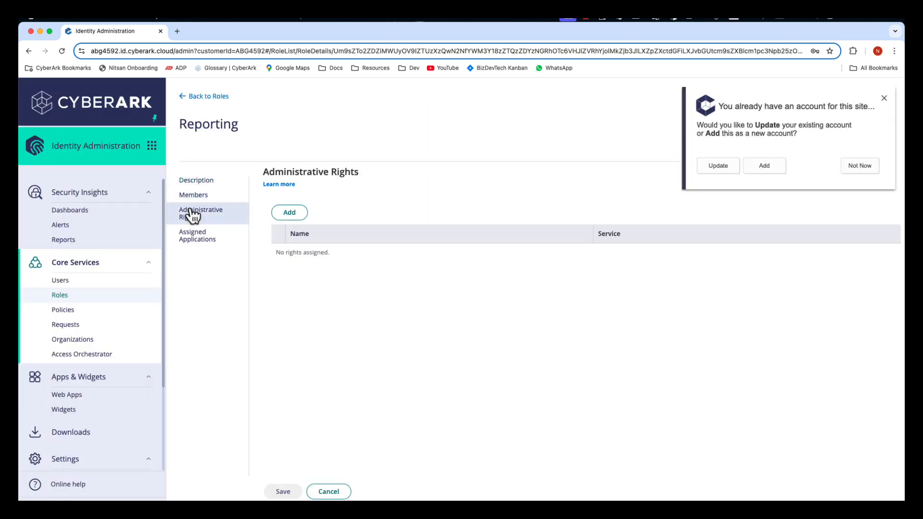
left_click(291, 213)
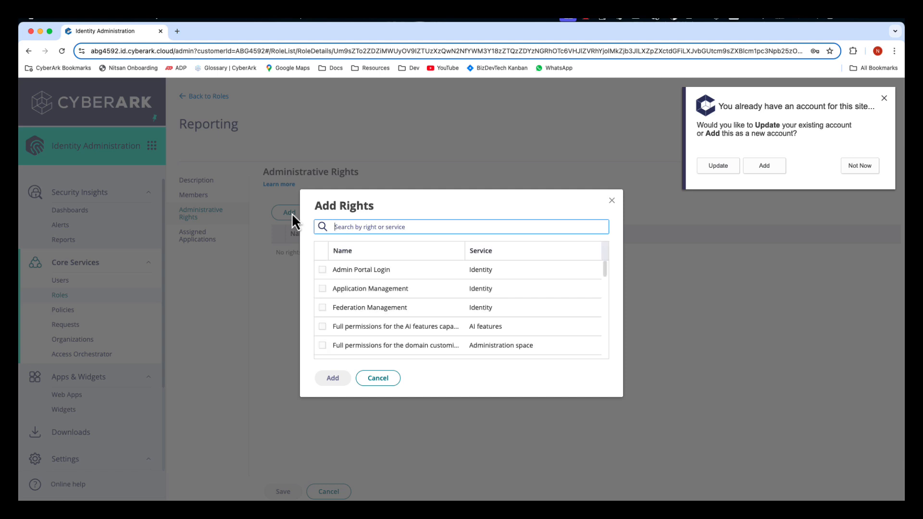
key("super+Tab")
key("super+Tab")
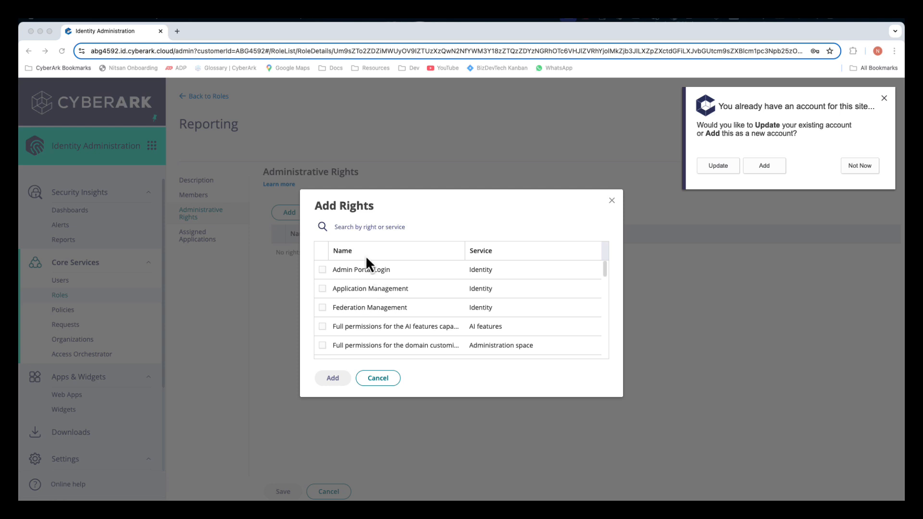
left_click(359, 228)
type("repo")
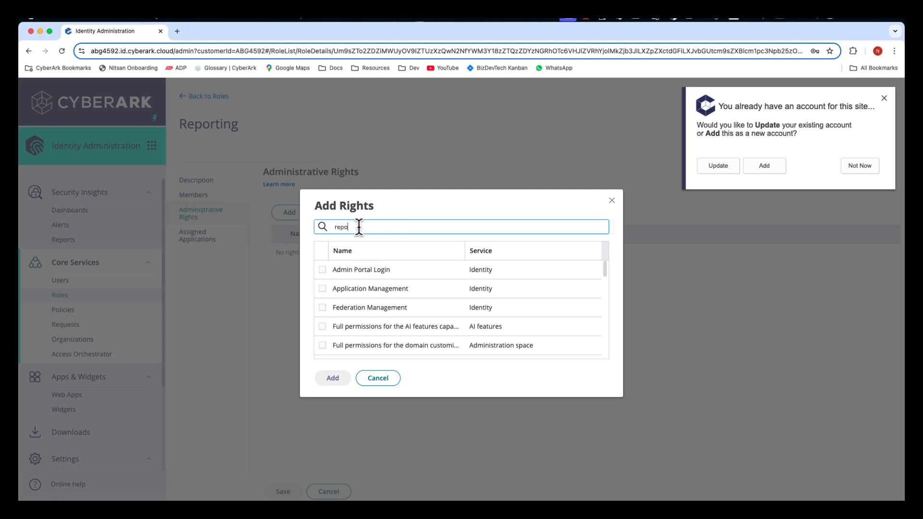
type("rt")
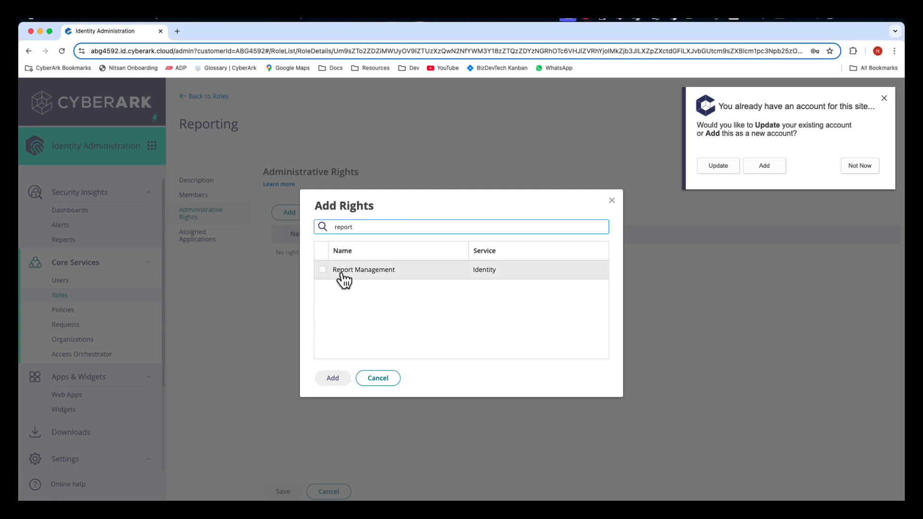
left_click(322, 270)
left_click(331, 380)
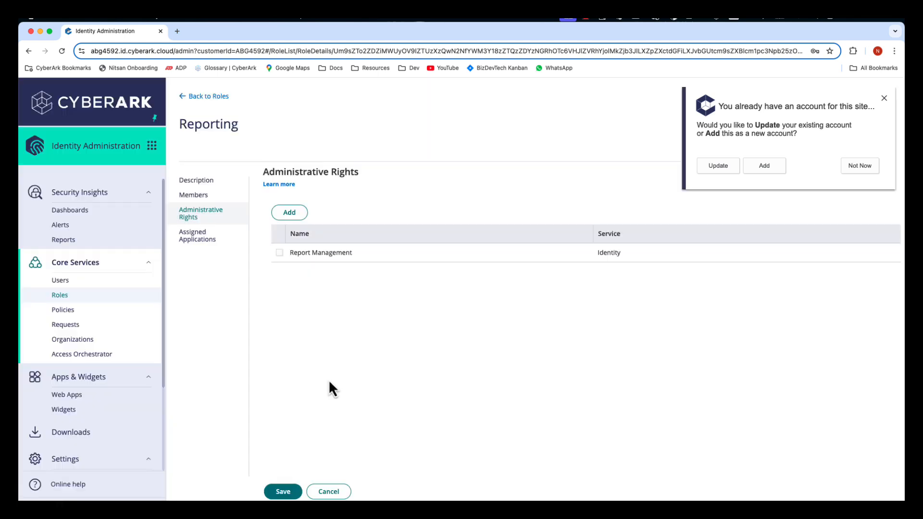
Step: Search the rights for read and add Read Only User Management to the Reporting role
left_click(290, 213)
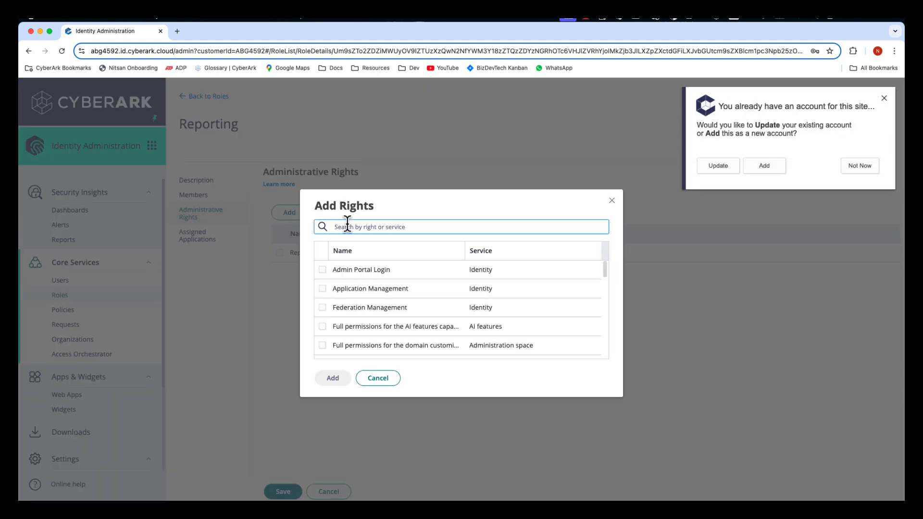
type("readon")
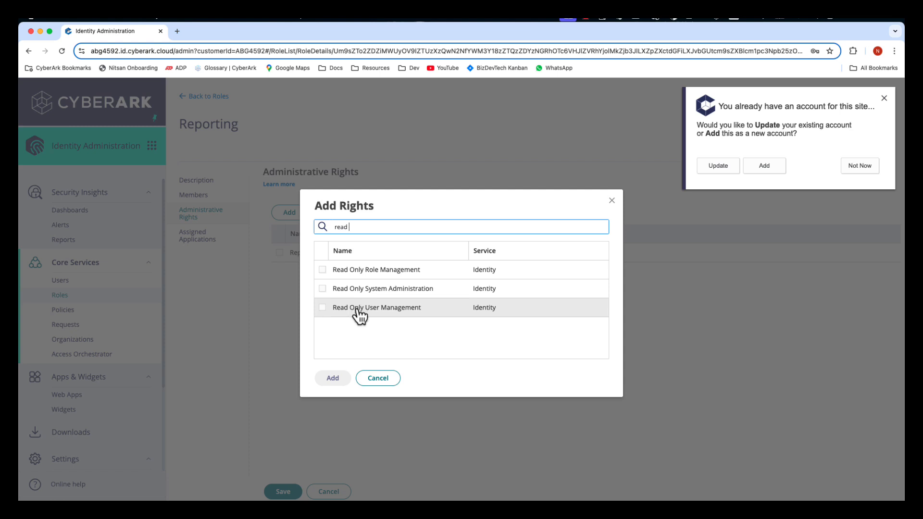
left_click(322, 308)
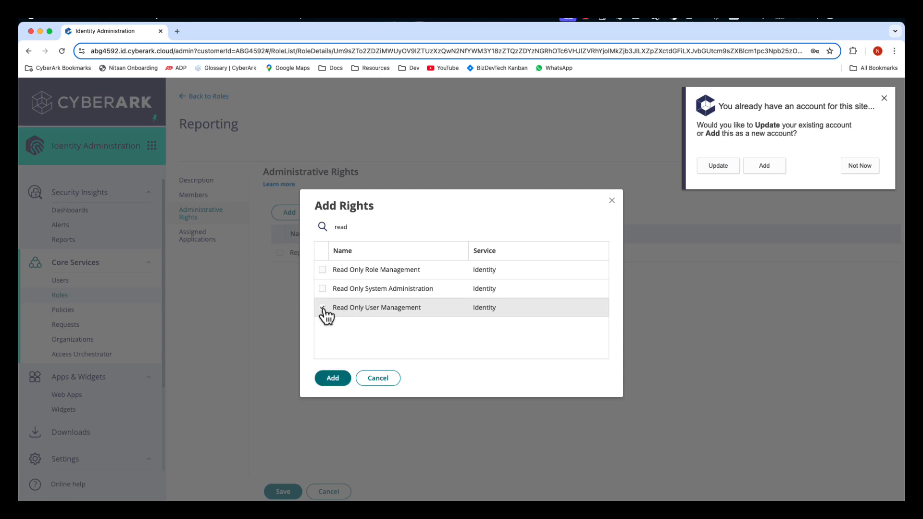
left_click(333, 378)
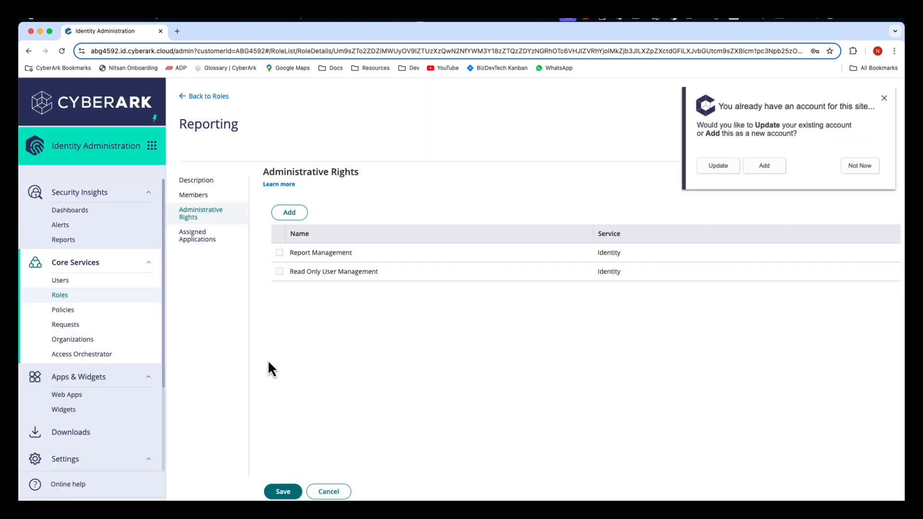
Step: Add the wizsca user as a member of the Reporting role and save the role
left_click(206, 196)
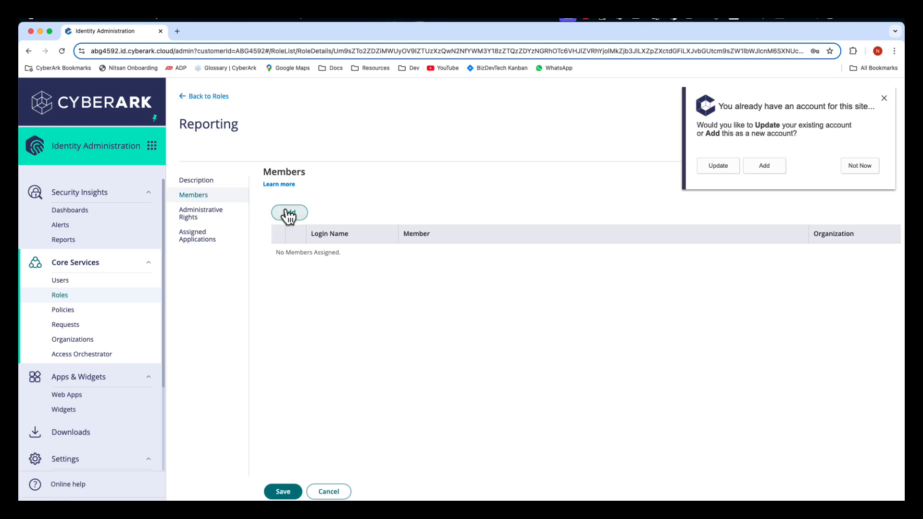
left_click(288, 212)
type("wiz")
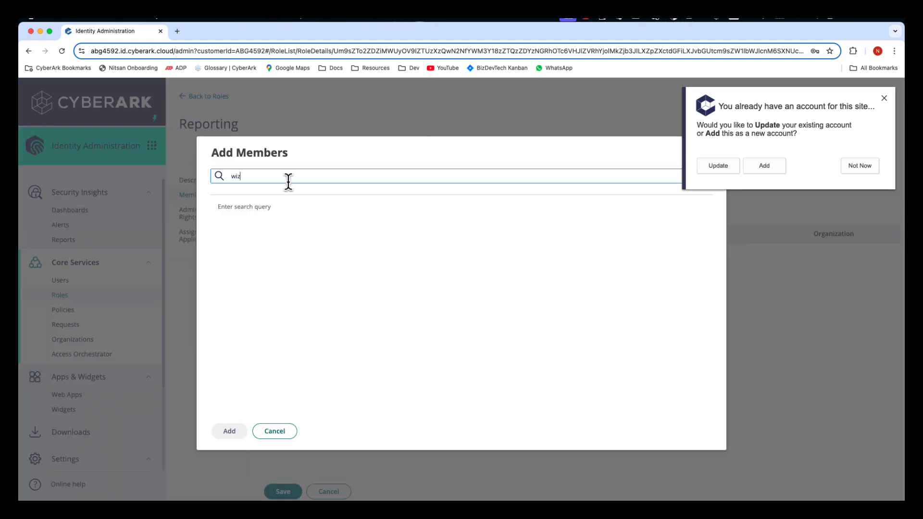
left_click(354, 228)
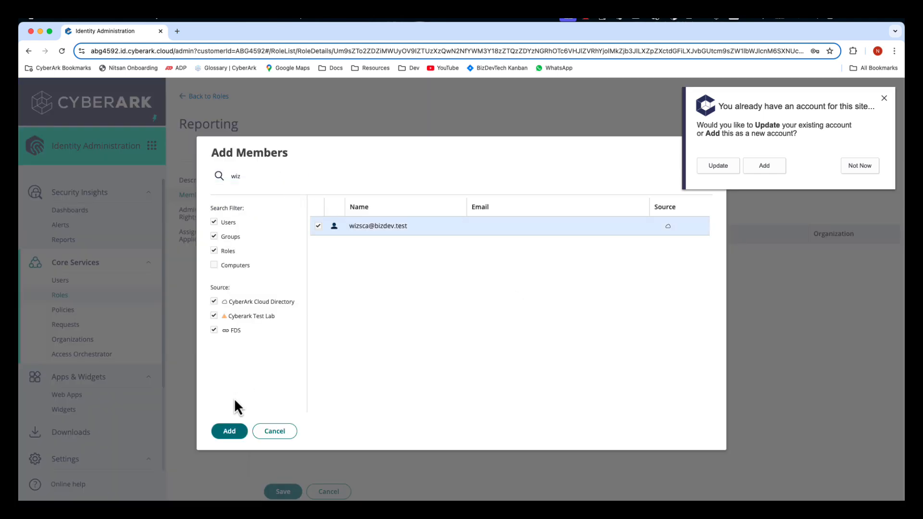
left_click(229, 431)
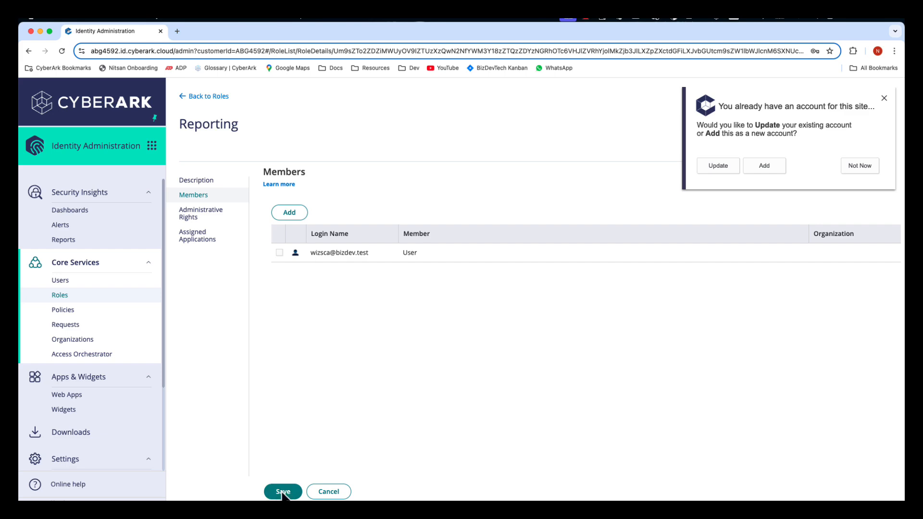
left_click(283, 492)
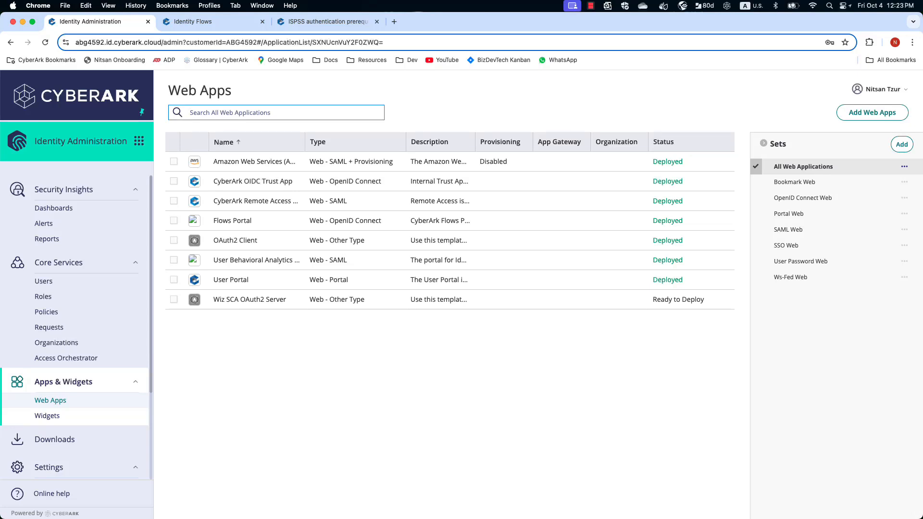
Step: Open the Wiz SCA OAuth2 Server web app and add the wizsca user to its permissions
left_click(54, 406)
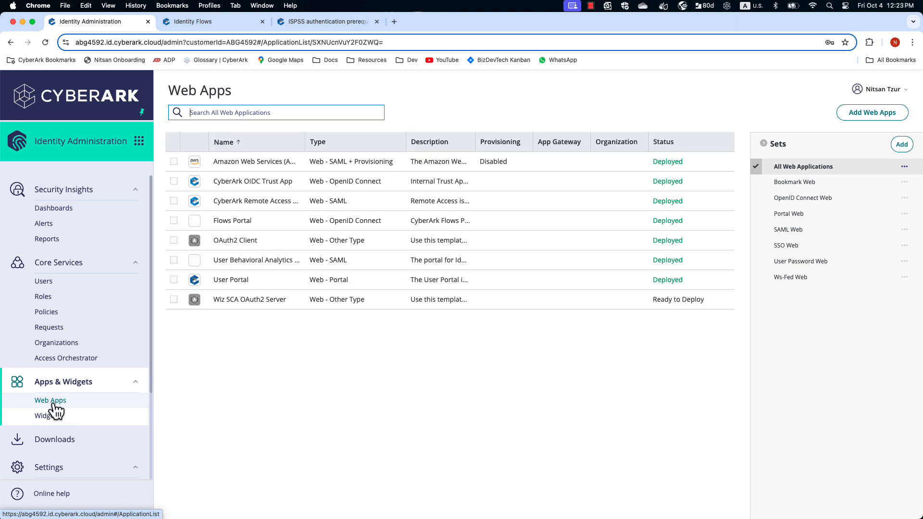
left_click(265, 299)
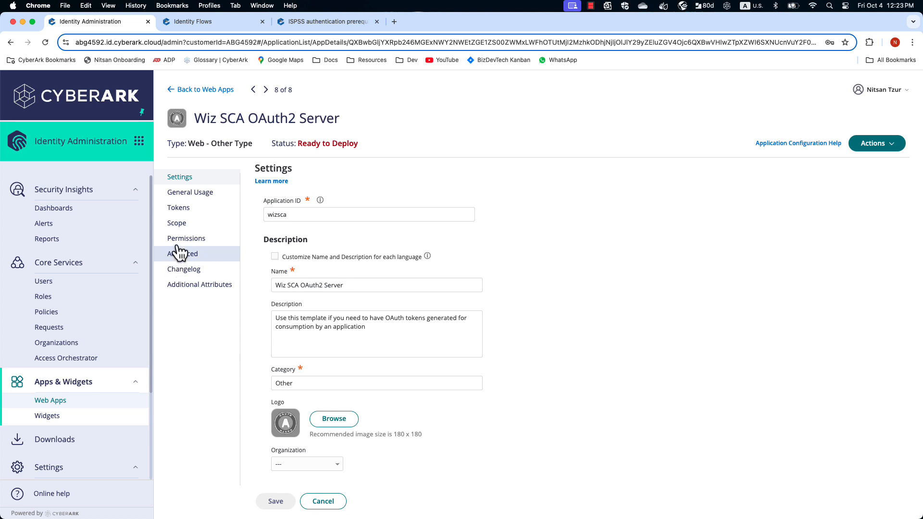
left_click(180, 240)
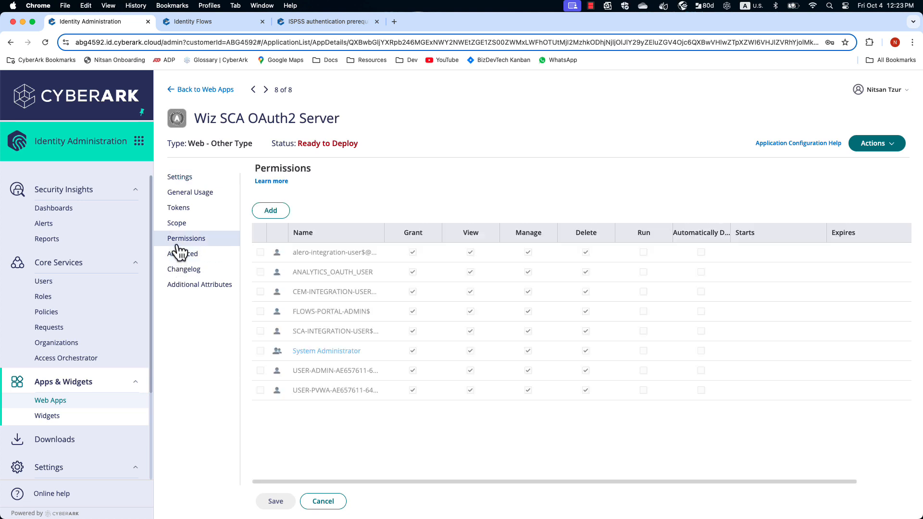
left_click(269, 211)
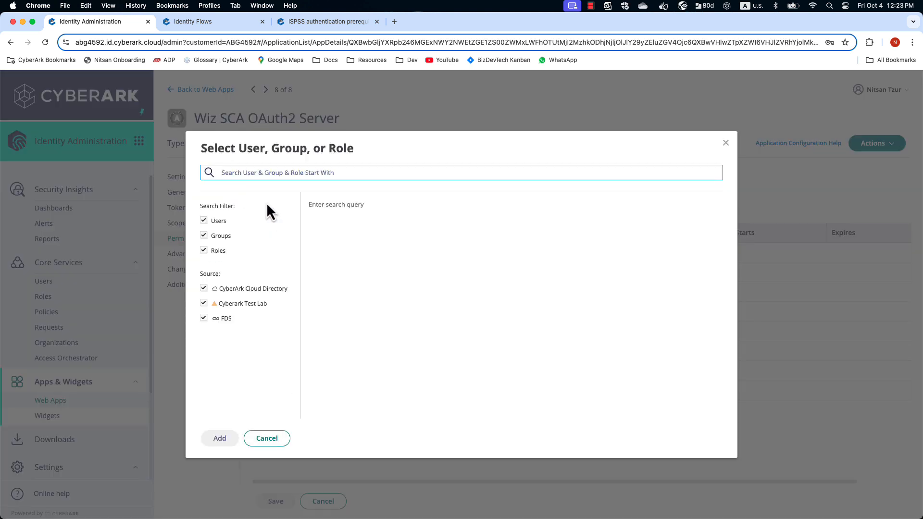
type("wiz")
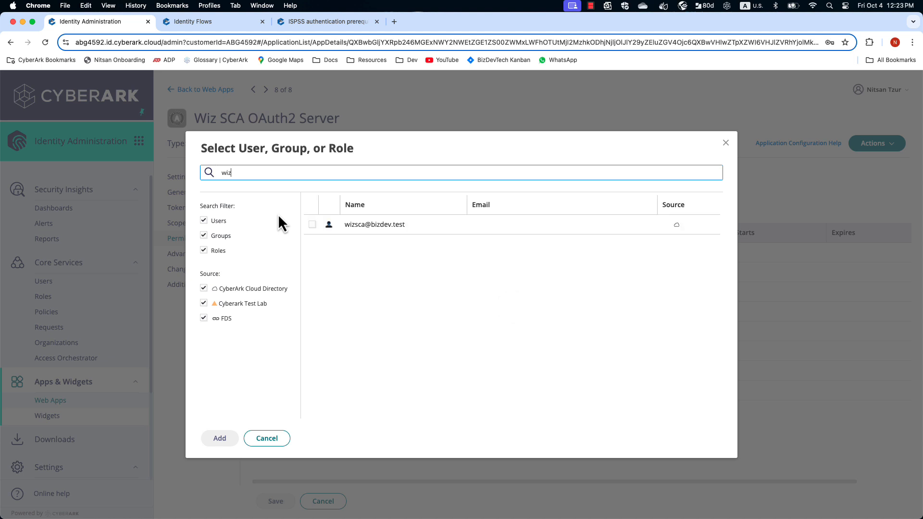
left_click(353, 230)
left_click(212, 441)
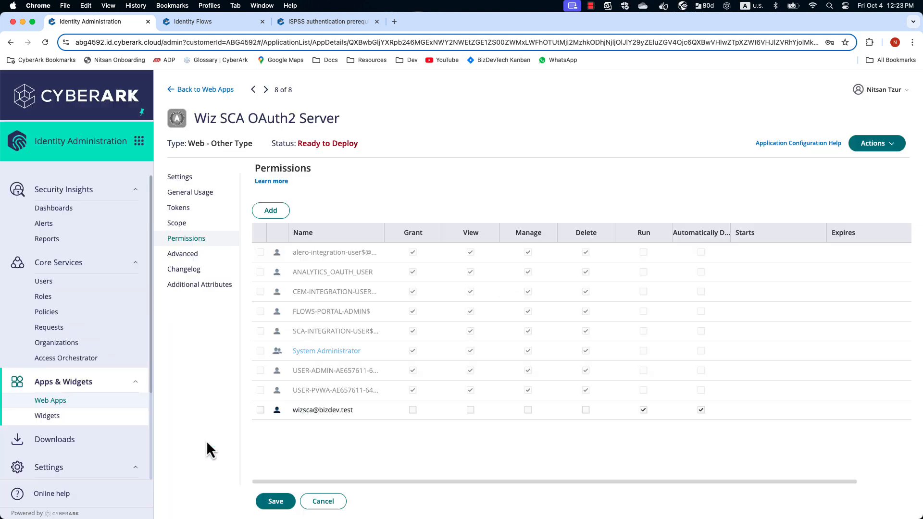
Step: Give the wizsca user the Grant and View permissions on the web app and save
left_click(413, 410)
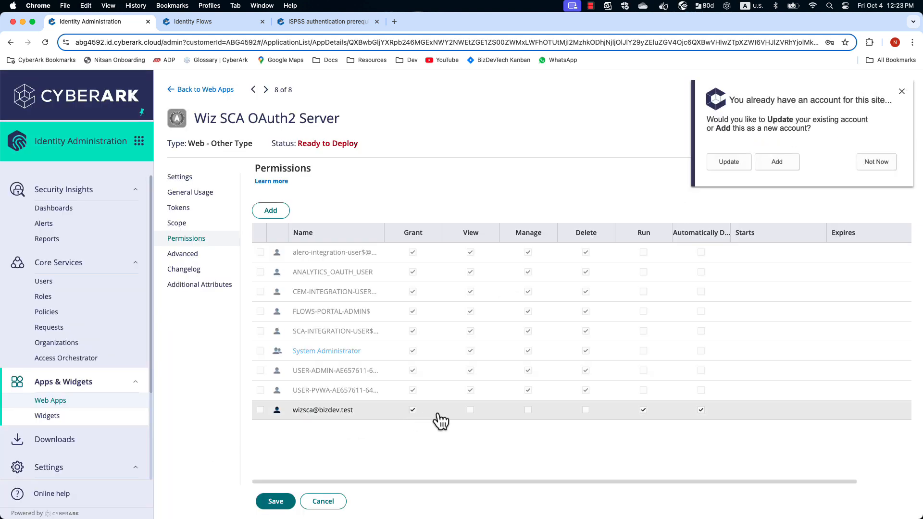
left_click(471, 410)
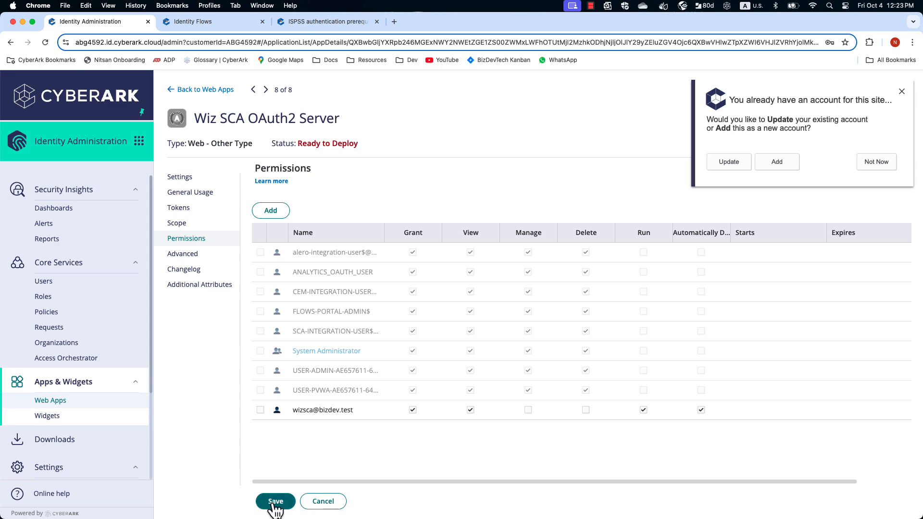
left_click(276, 501)
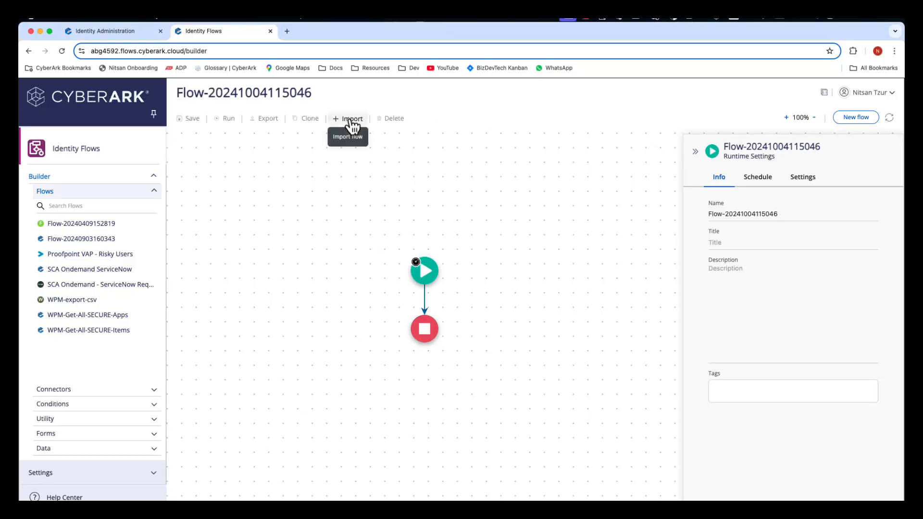
Step: In Identity Flows, import Wiz-SCA-Main.json from the Flows ZSP folder and save the flow
left_click(350, 120)
left_click(463, 290)
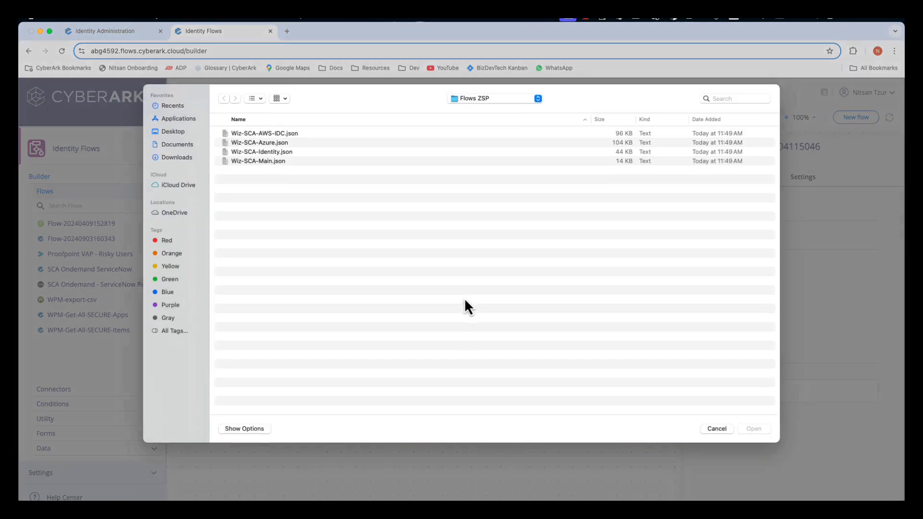
left_click(255, 164)
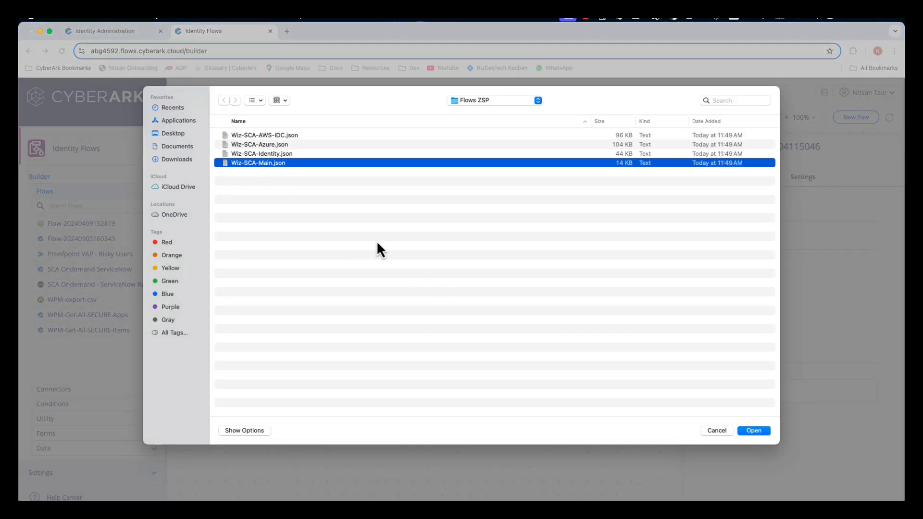
left_click(754, 430)
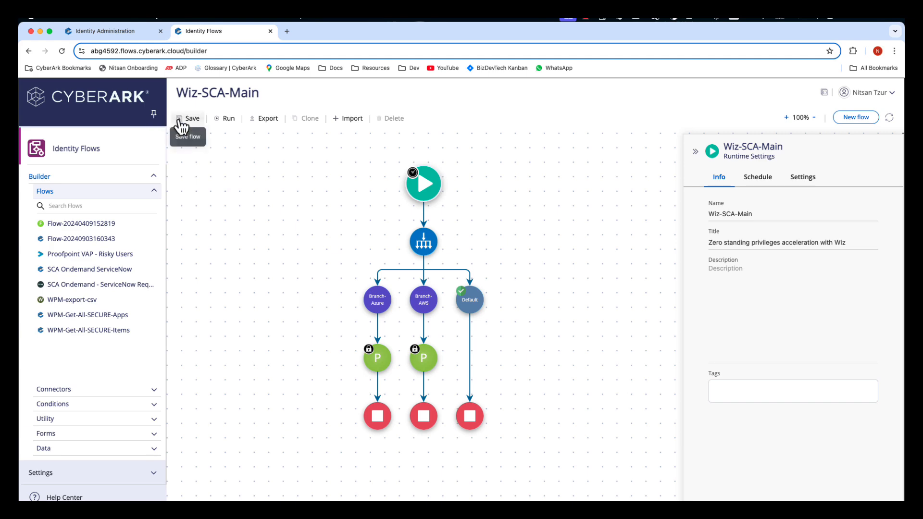
left_click(182, 119)
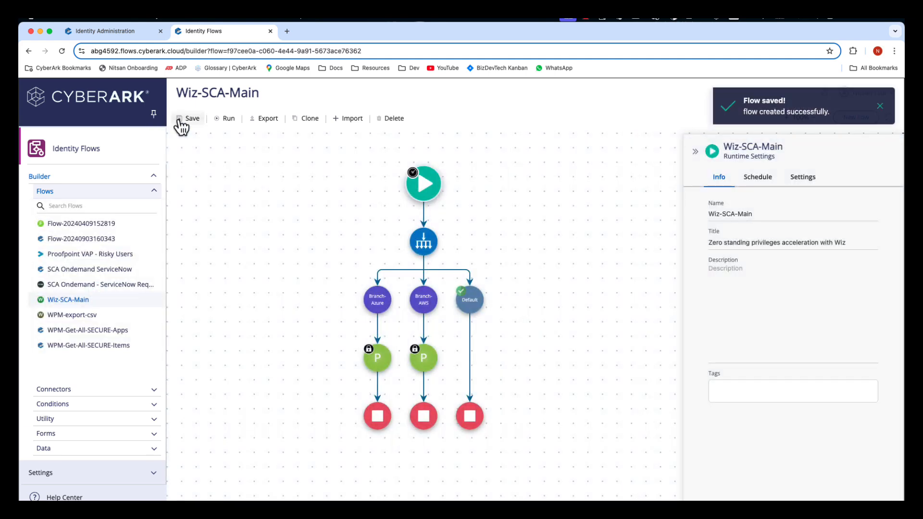
Step: Import Wiz-SCA-Identity.json from the Flows ZSP folder and save the flow
left_click(347, 119)
left_click(461, 300)
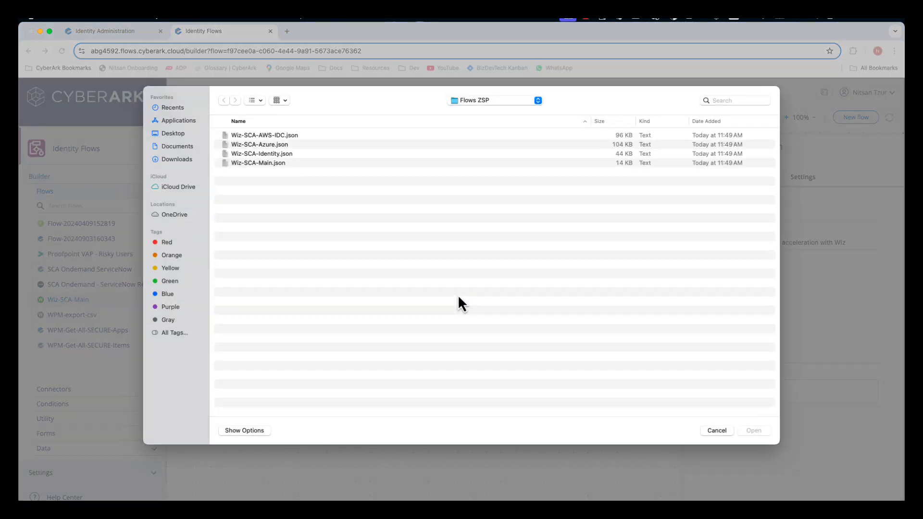
left_click(264, 154)
left_click(761, 432)
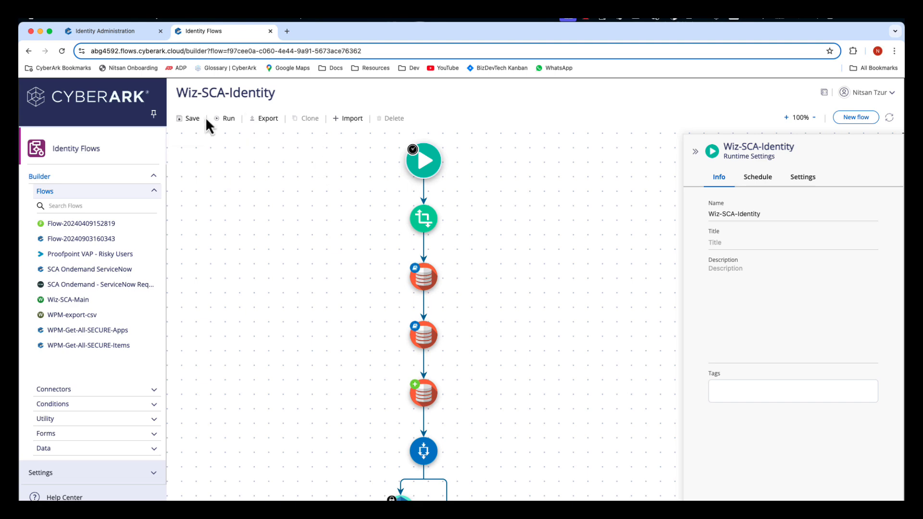
left_click(197, 118)
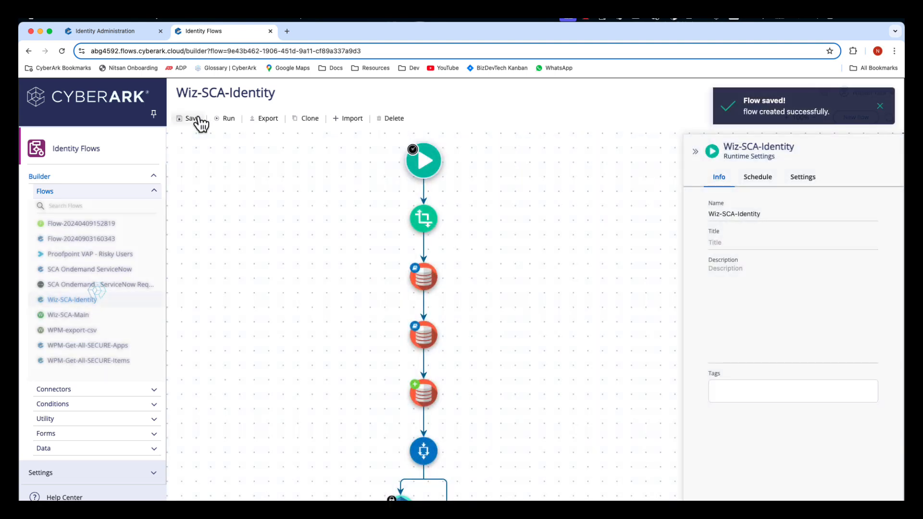
Step: Import Wiz-SCA-Azure.json from the Flows ZSP folder and save the flow
left_click(348, 120)
left_click(464, 294)
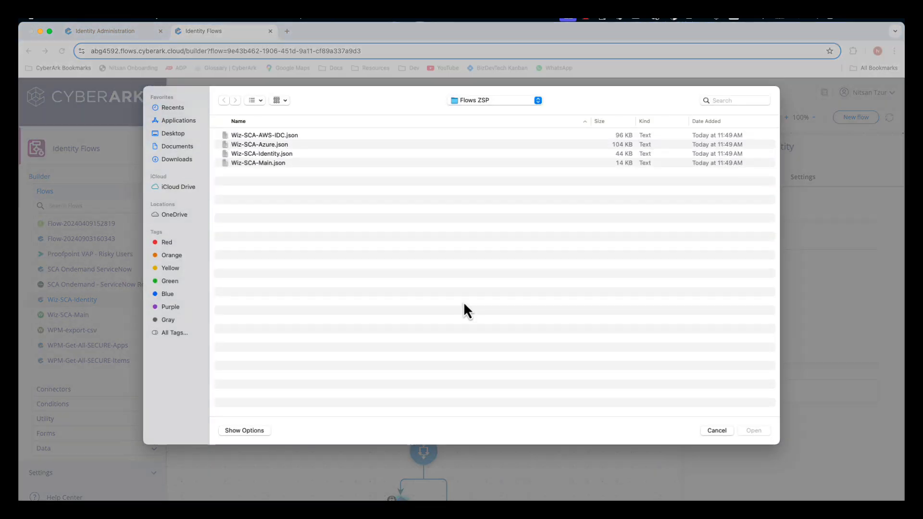
left_click(269, 146)
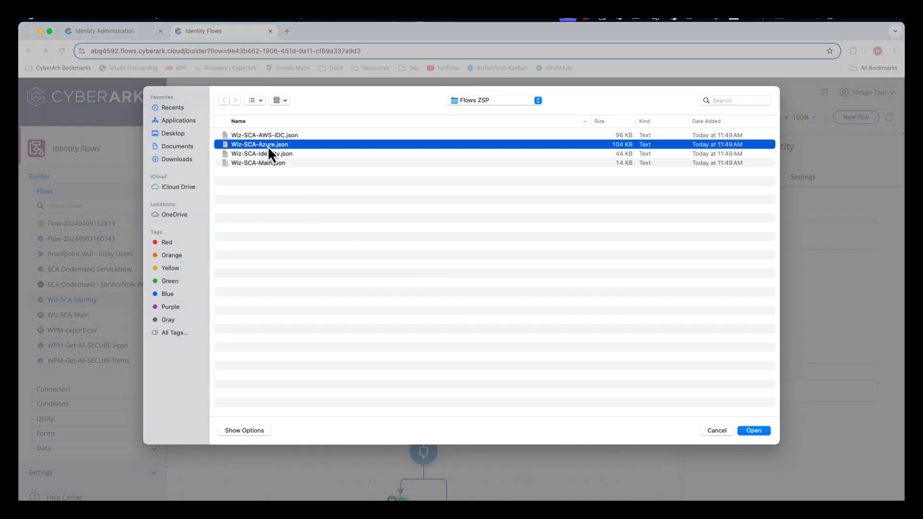
left_click(757, 431)
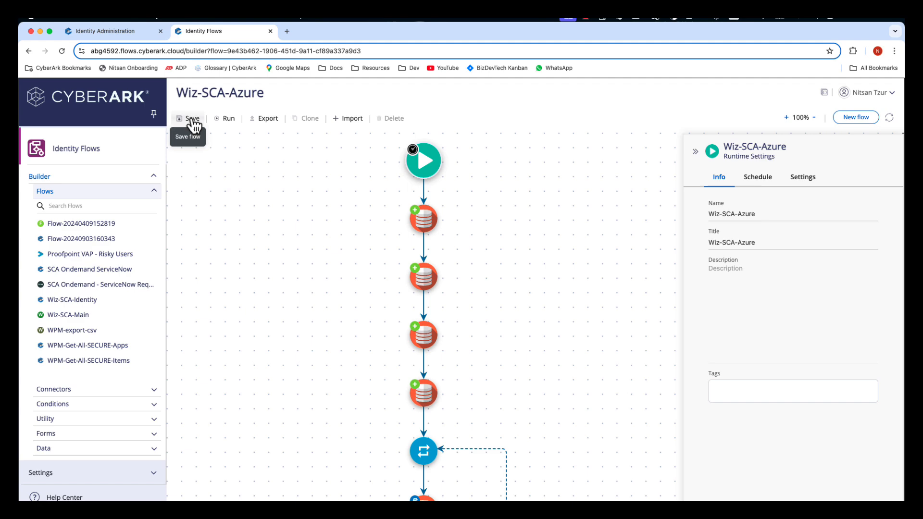
left_click(193, 120)
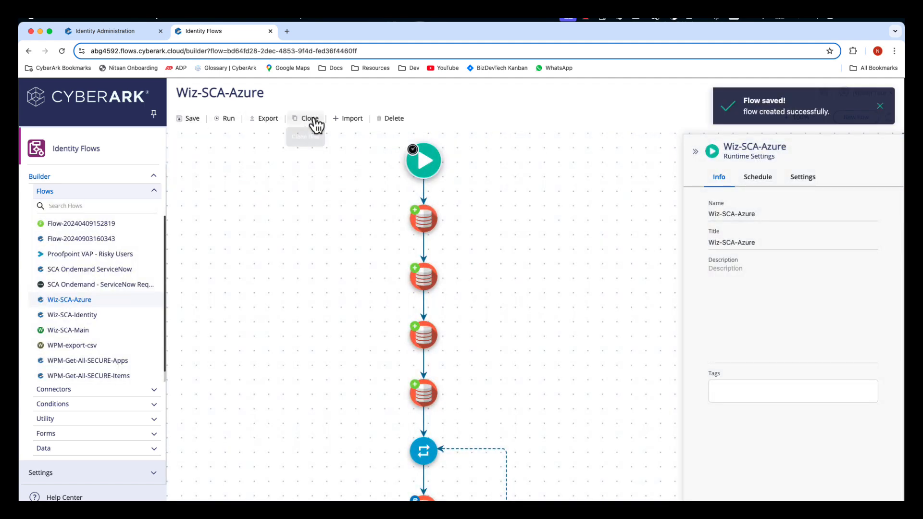
Step: Import Wiz-SCA-AWS-IDC.json from the Flows ZSP folder and save the flow
left_click(347, 119)
left_click(467, 308)
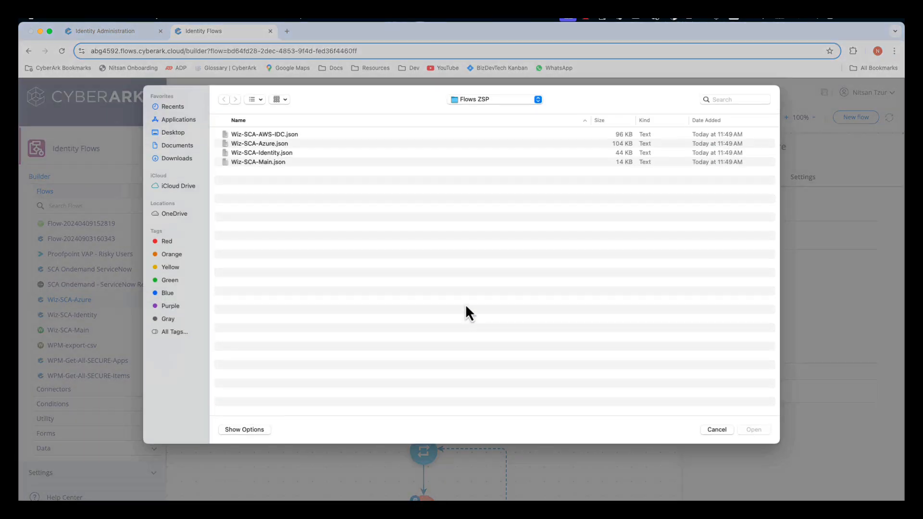
left_click(275, 138)
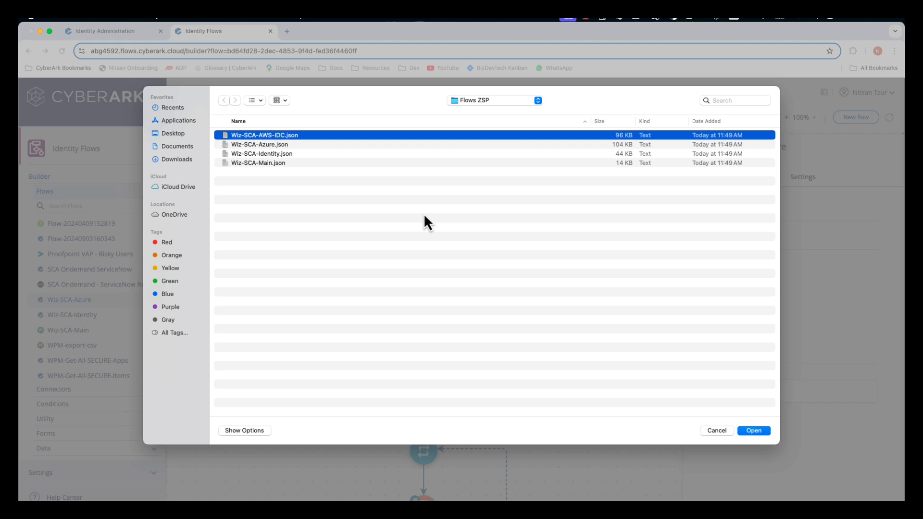
left_click(752, 431)
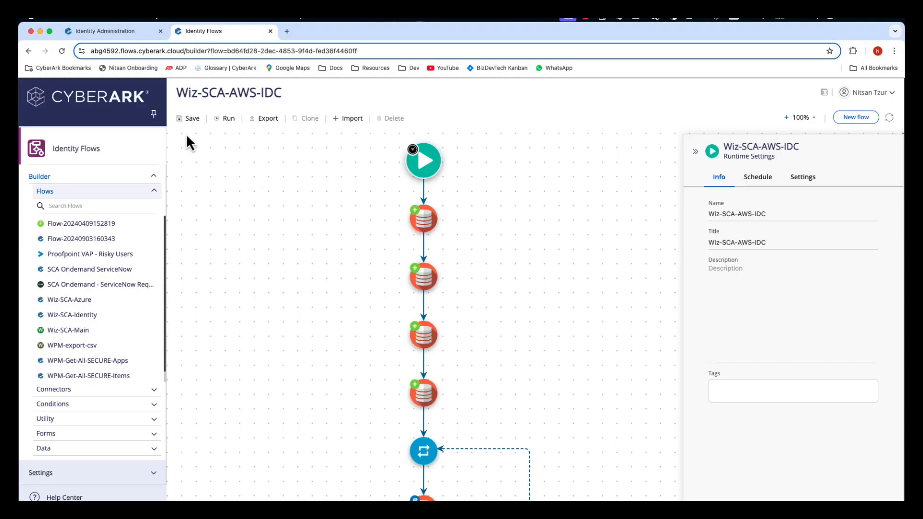
left_click(183, 121)
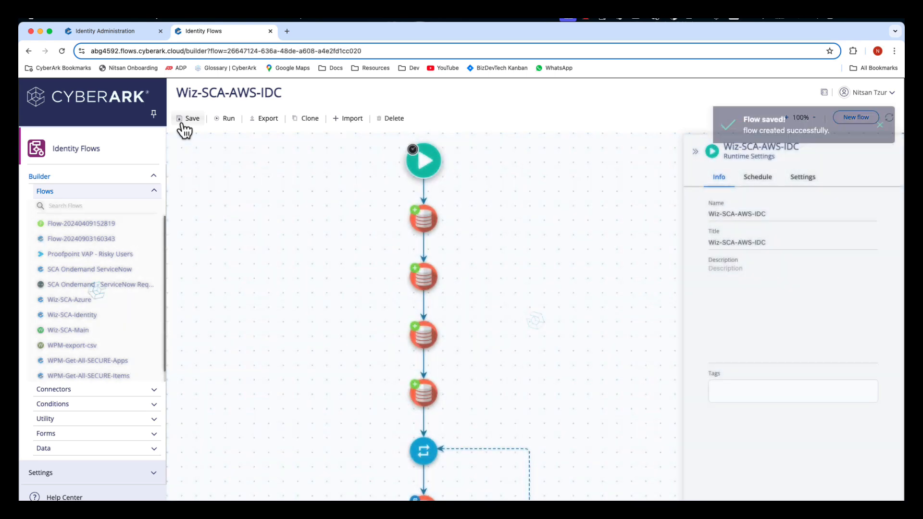
Step: Load the Wiz-SCA-Main flow in the builder, discarding current changes, and show the flow list
scroll(64, 299, "down", 1)
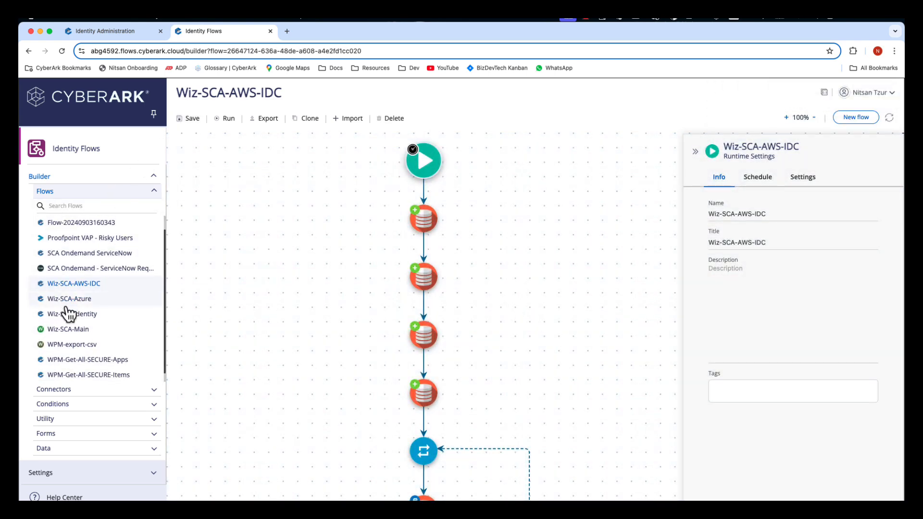
left_click(70, 329)
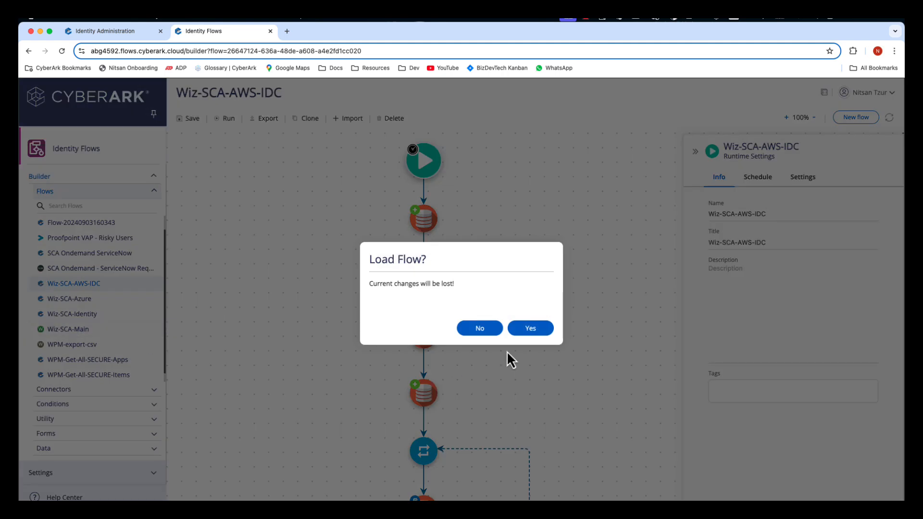
left_click(520, 333)
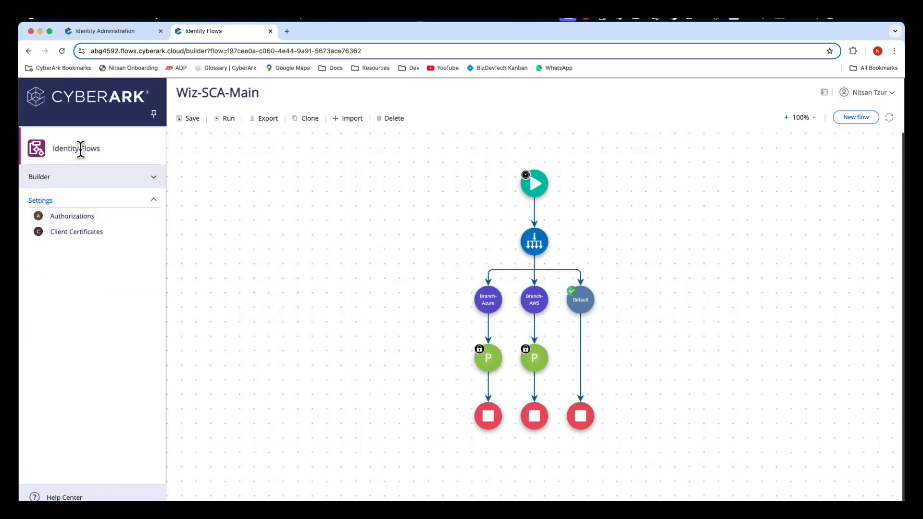
left_click(154, 178)
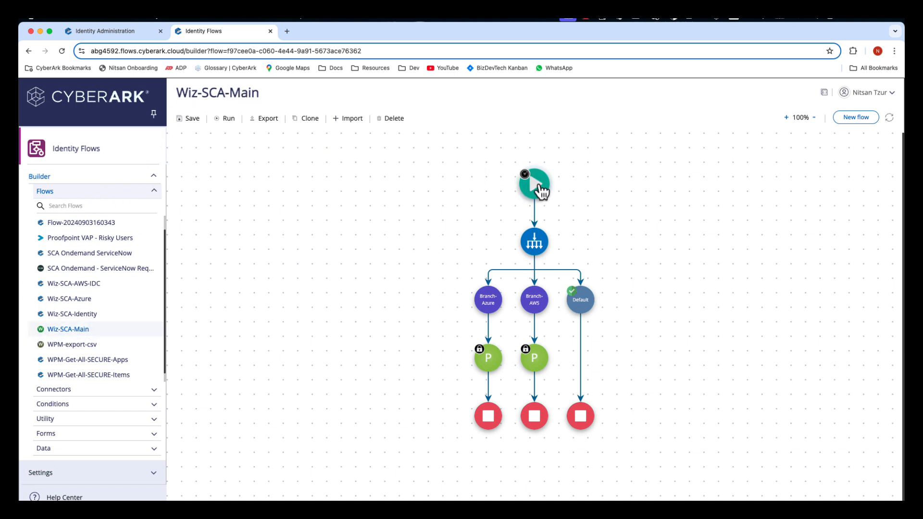
Step: Enable basic authentication for the Wiz-SCA-Main flow's API access with username wiz-sca and a password, and save the flow
left_click(537, 187)
left_click(806, 179)
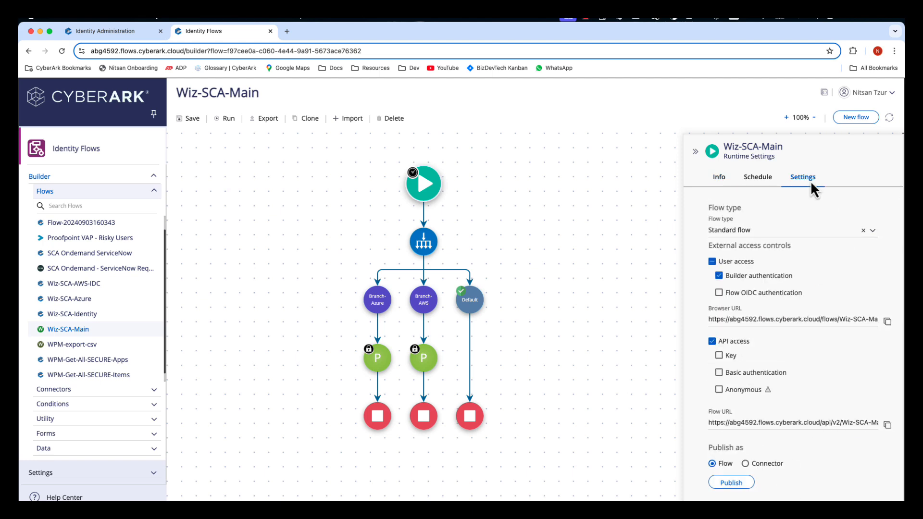
left_click(719, 373)
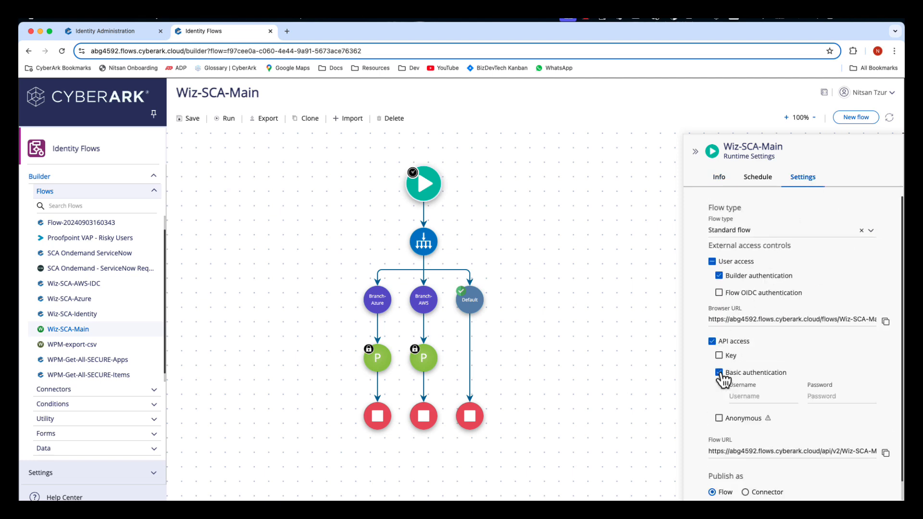
left_click(741, 396)
type("wiz-sca")
key("Tab")
type("••")
left_click(186, 124)
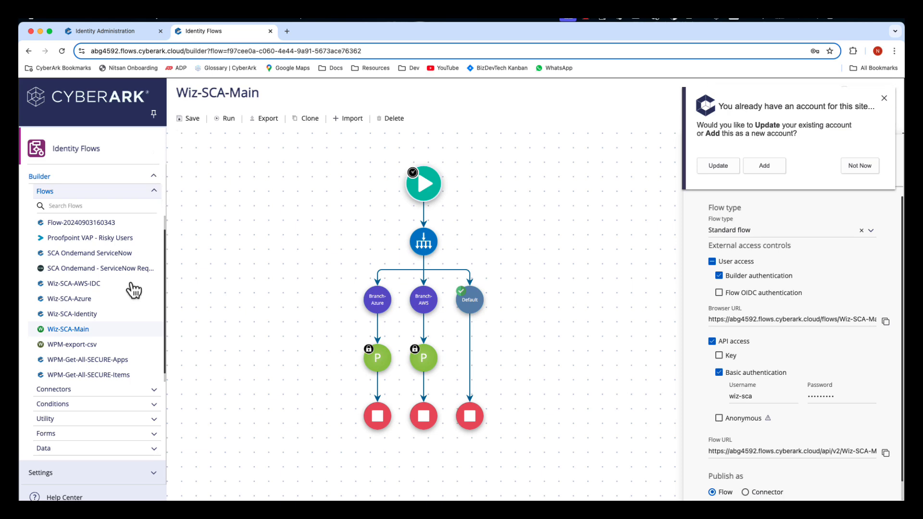
Step: Create and save a Basic authorization named wiz-sca-connector with user ID wiz-sca and its password, and dismiss the account update prompt
left_click(155, 478)
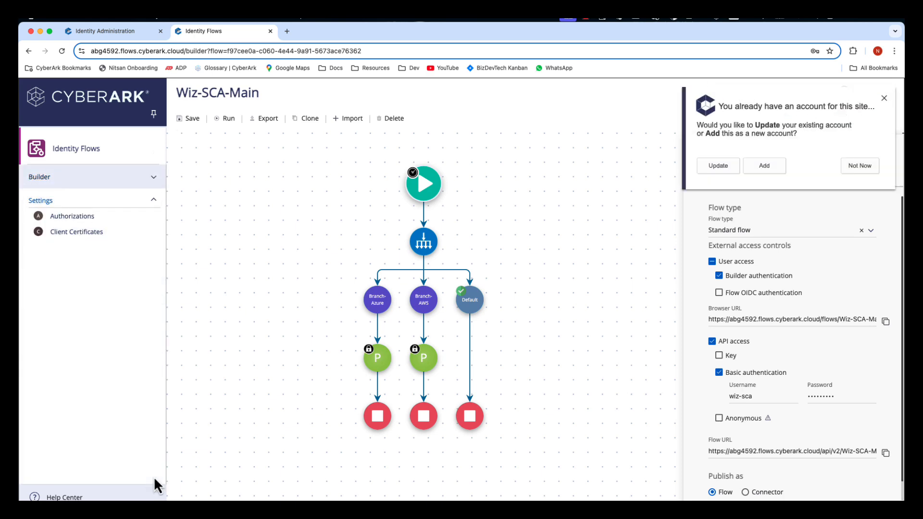
left_click(58, 217)
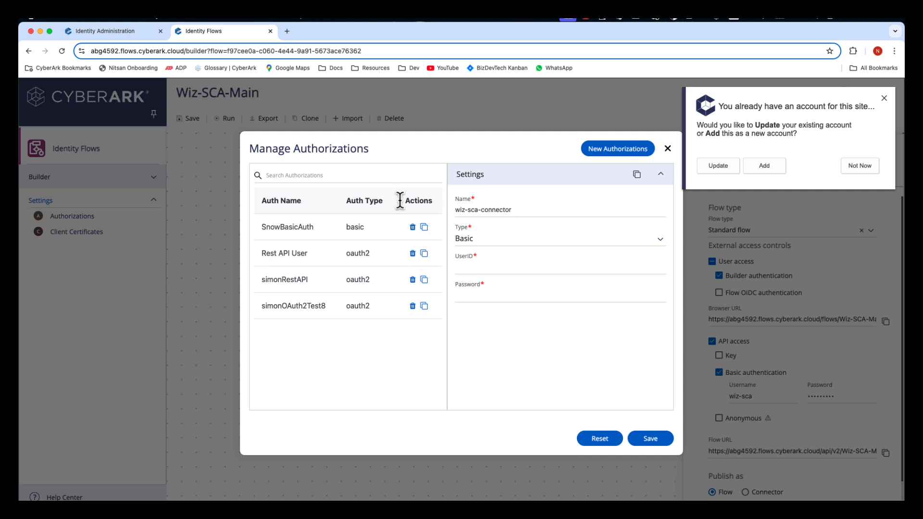
left_click(480, 266)
type("wiz-sca")
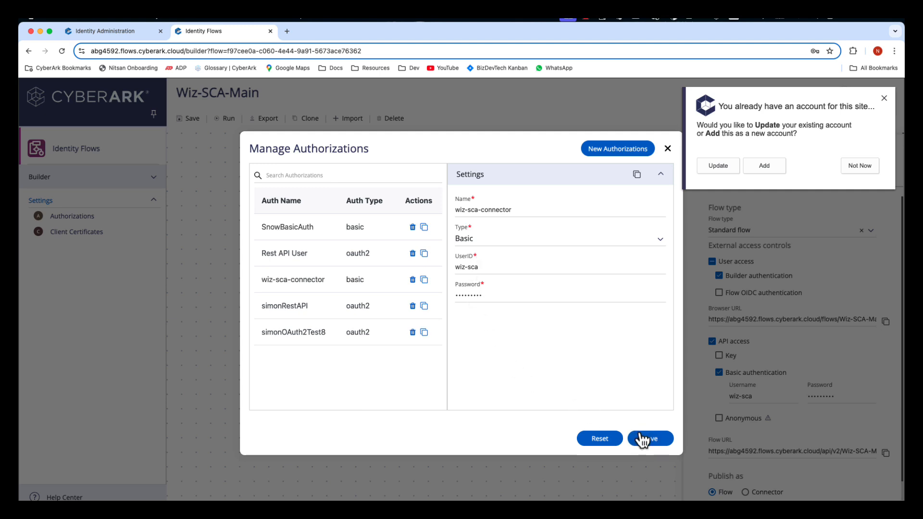
left_click(883, 98)
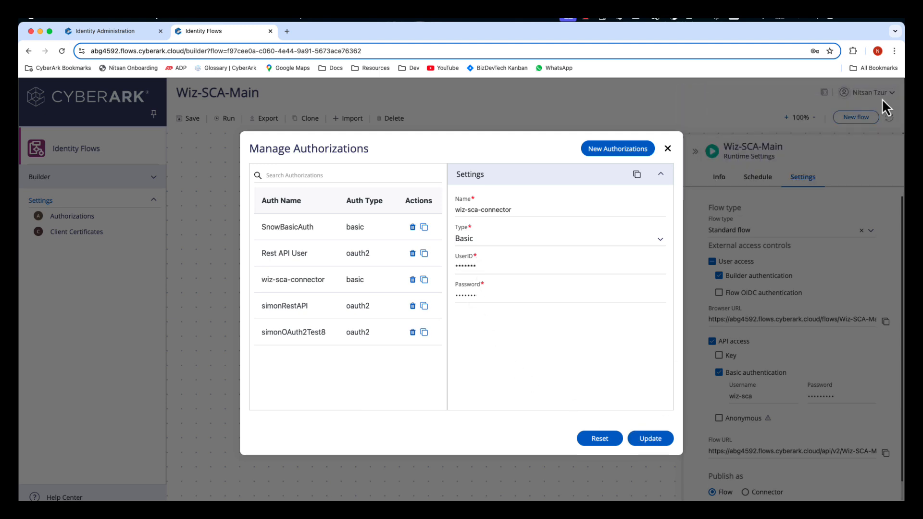
Step: Close the authorizations manager and assign the wiz-sca-connector authorization to the Play connector under Branch-AWS
left_click(668, 149)
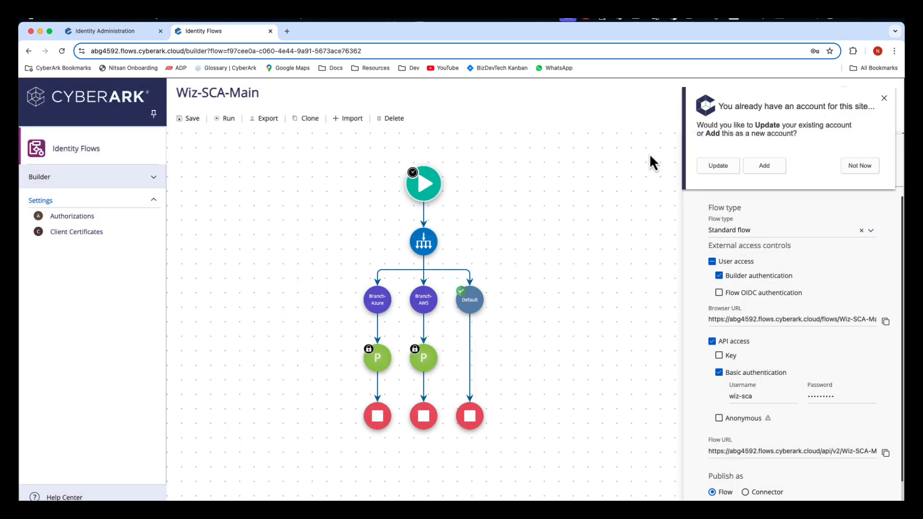
left_click(885, 99)
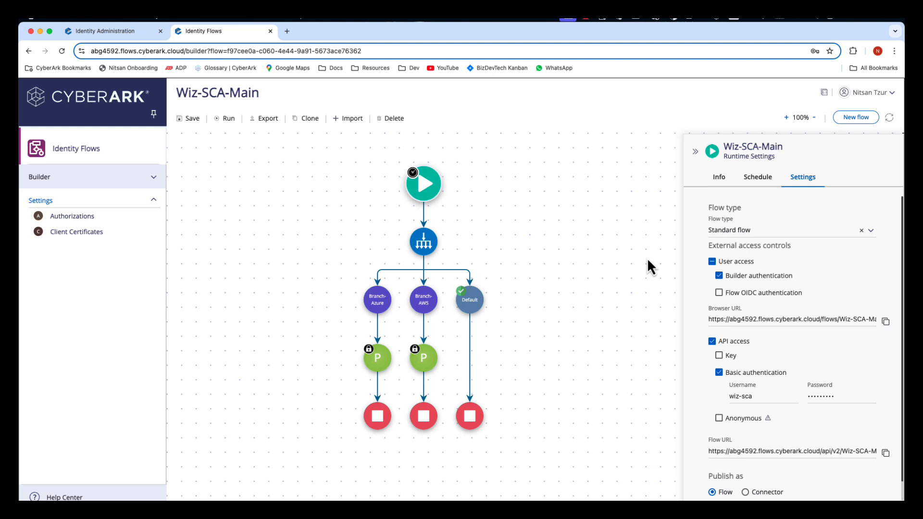
left_click(424, 360)
left_click(745, 236)
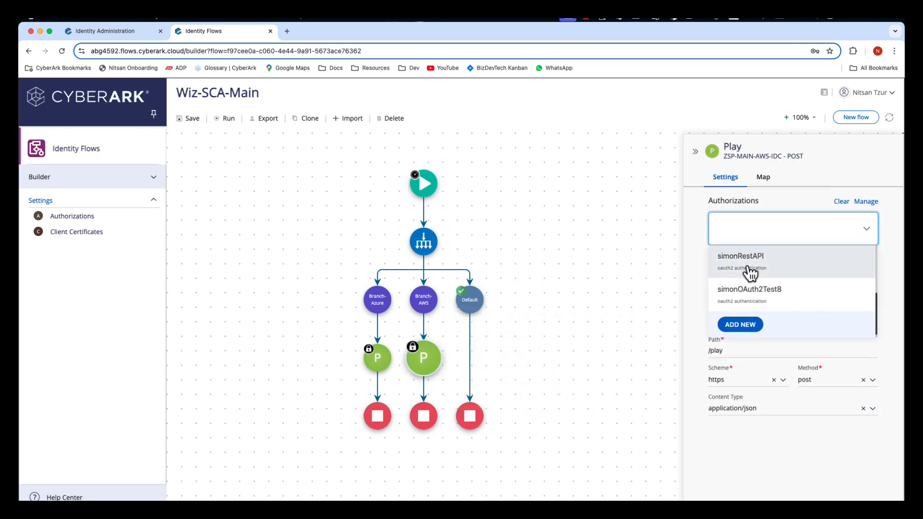
scroll(750, 284, "up", 1)
left_click(750, 283)
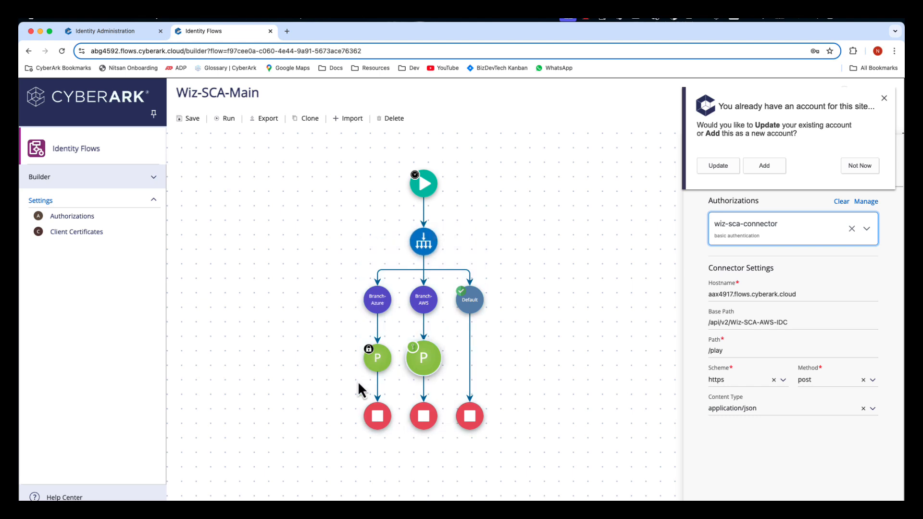
Step: Assign the wiz-sca-connector authorization to the Play connector under Branch-Azure and save the Wiz-SCA-Main flow
left_click(371, 368)
left_click(726, 241)
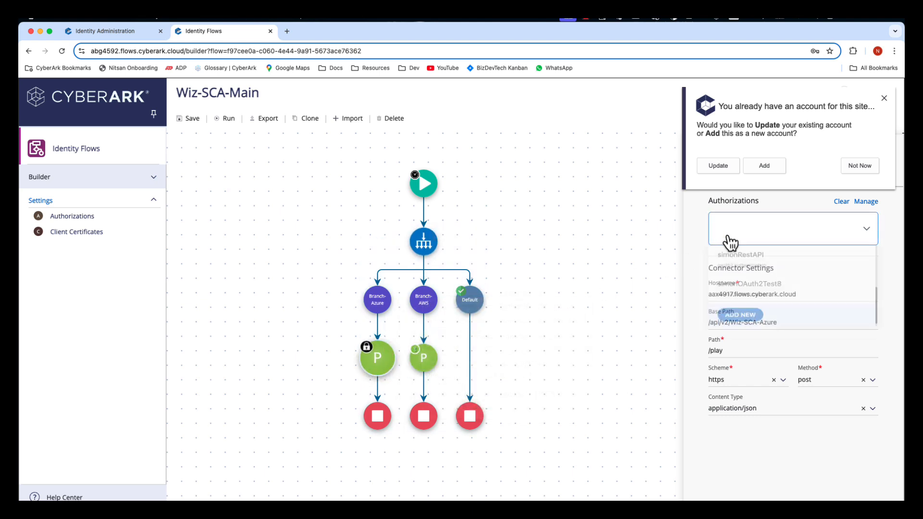
scroll(734, 254, "up", 3)
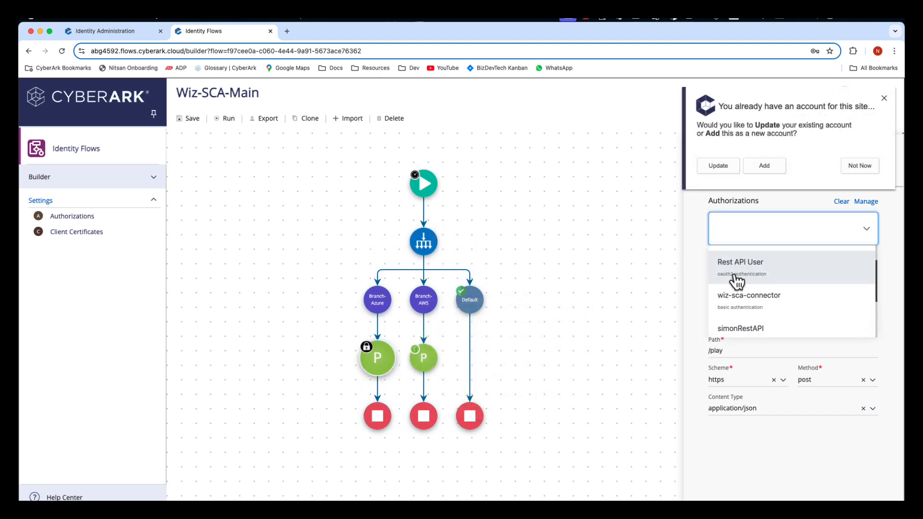
left_click(742, 302)
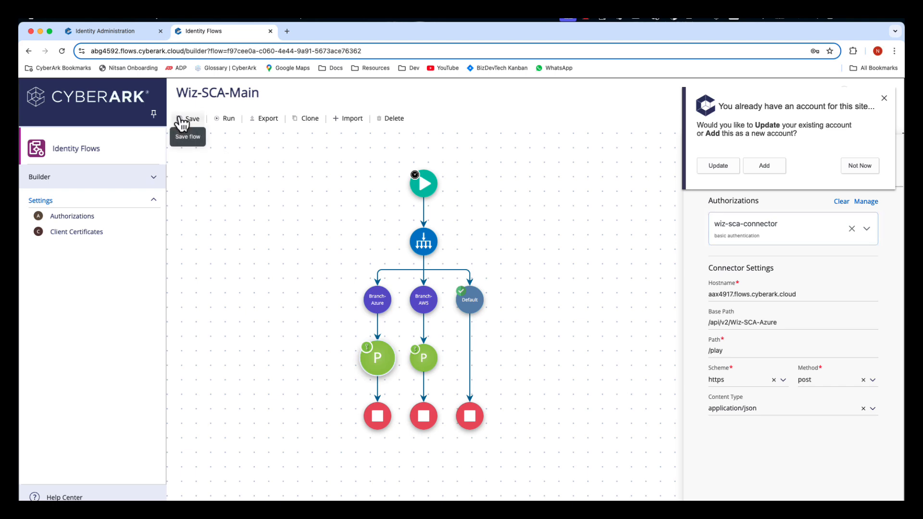
left_click(184, 120)
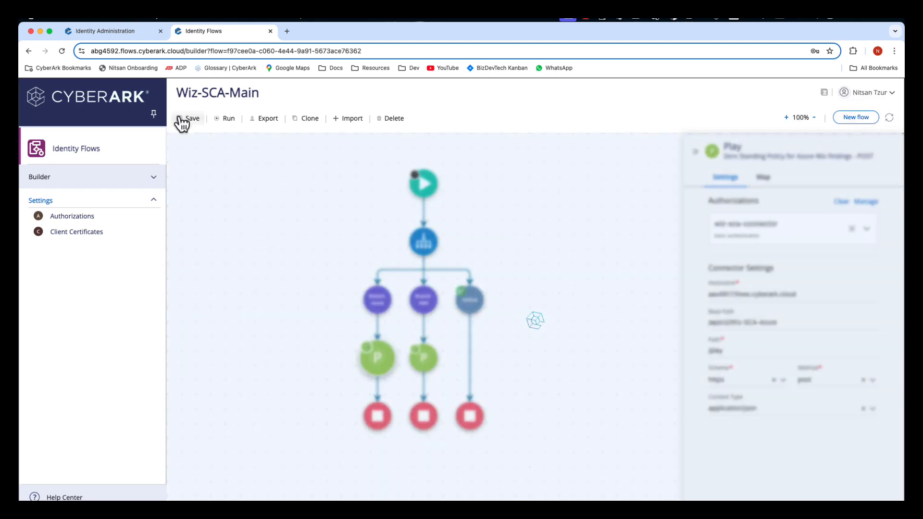
Step: Load the Wiz-SCA-AWS-IDC flow in the builder, discarding current changes
left_click(156, 184)
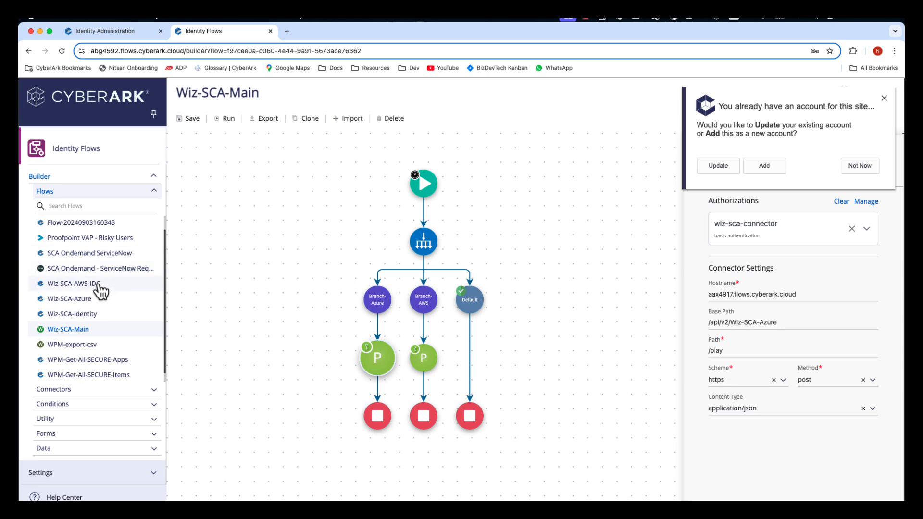
left_click(98, 285)
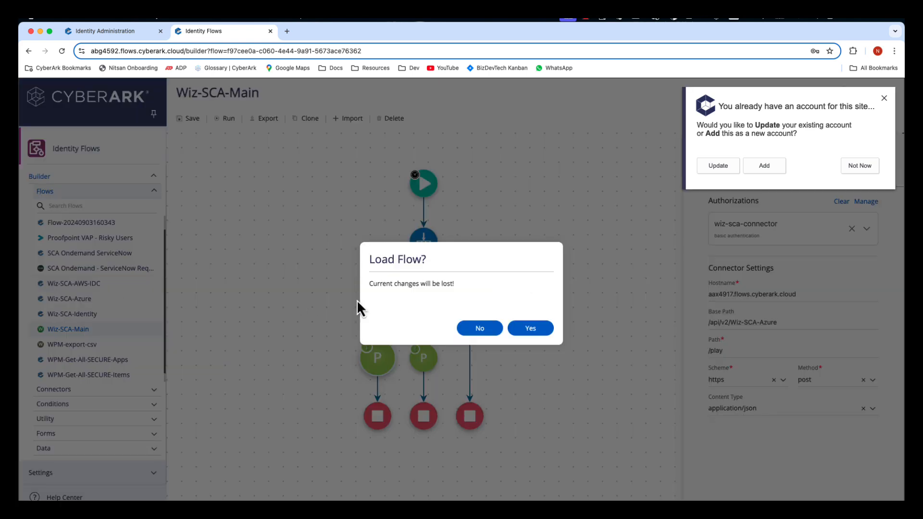
left_click(535, 328)
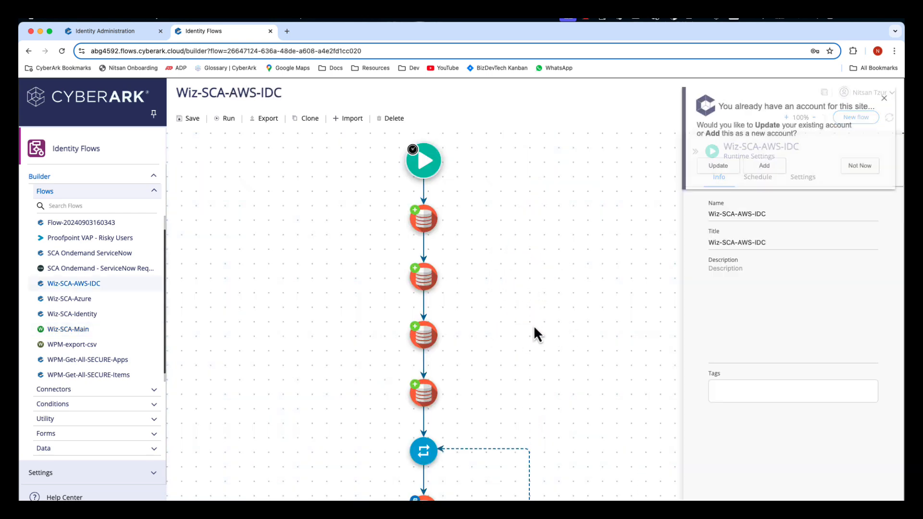
mouse_move(429, 182)
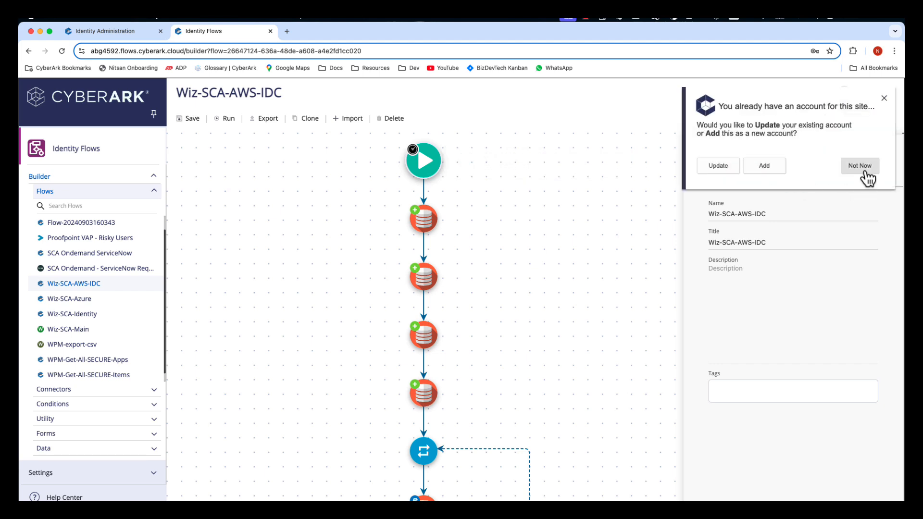
Step: Enable basic authentication for the Wiz-SCA-AWS-IDC flow's API access with username wiz-sca and its password, and save the flow
left_click(866, 173)
left_click(817, 183)
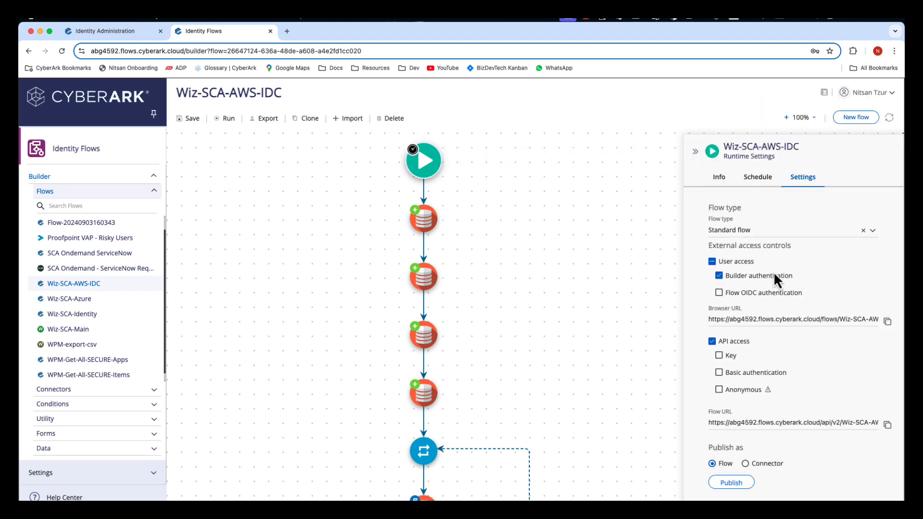
left_click(719, 373)
left_click(745, 396)
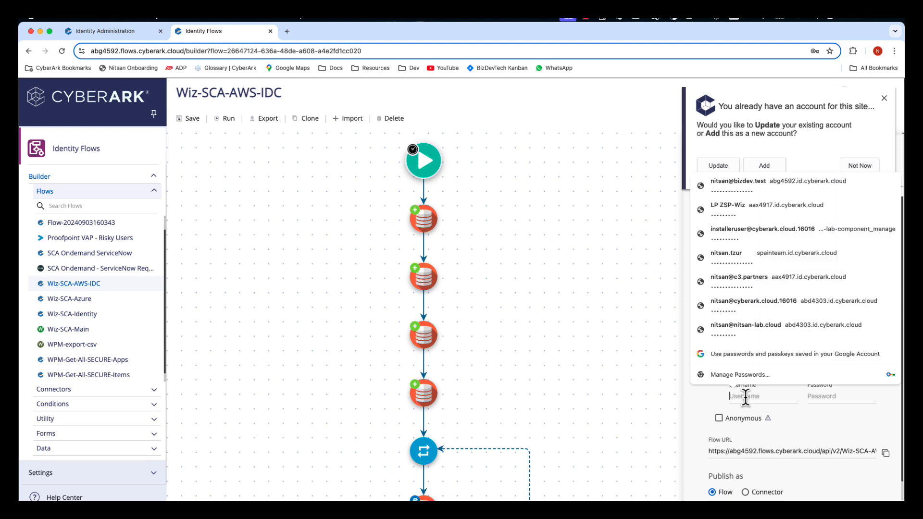
type("wiz-sca")
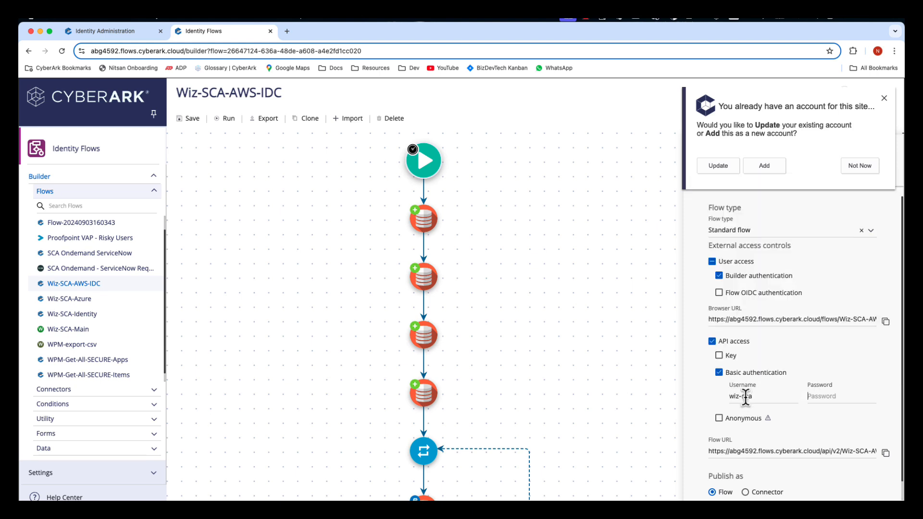
key("Tab")
type("••")
left_click(192, 118)
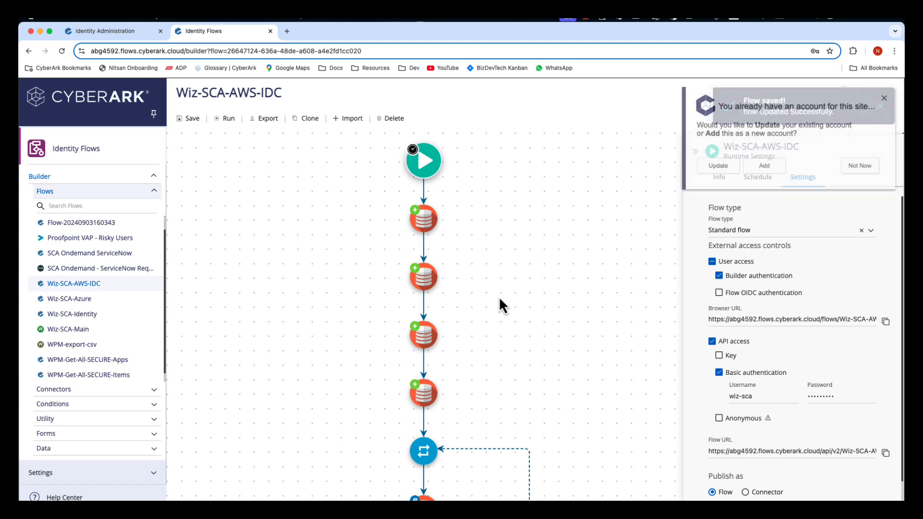
Step: Look through the nodes of the Wiz-SCA-AWS-IDC flow for connectors that need an authorization
scroll(499, 306, "down", 6)
scroll(500, 300, "down", 10)
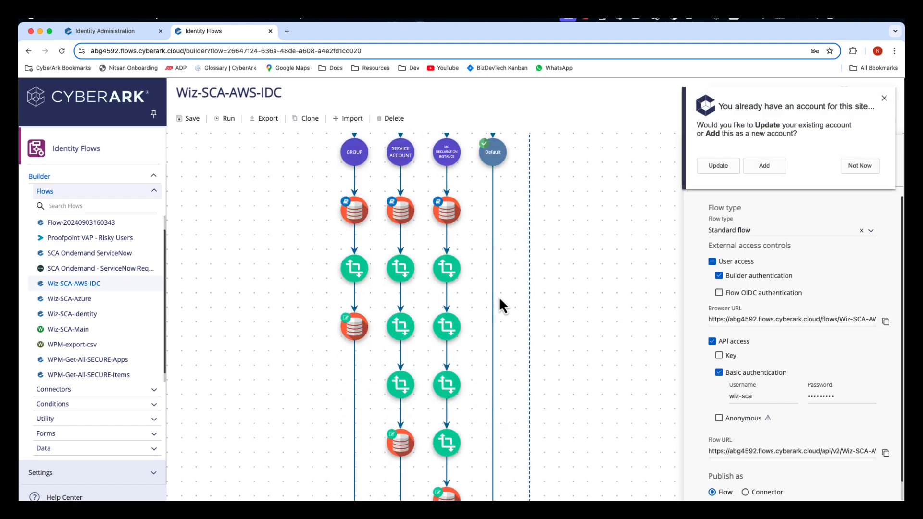
scroll(500, 301, "down", 12)
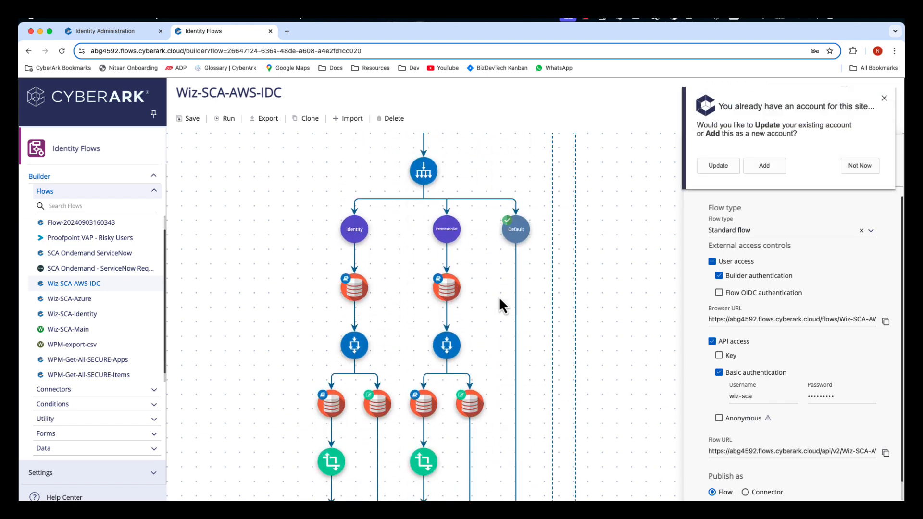
scroll(500, 296, "up", 8)
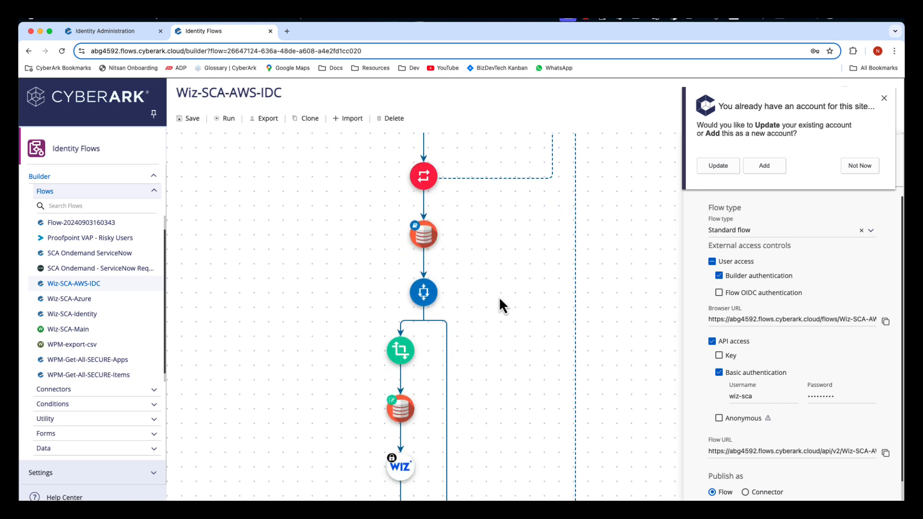
scroll(500, 300, "up", 6)
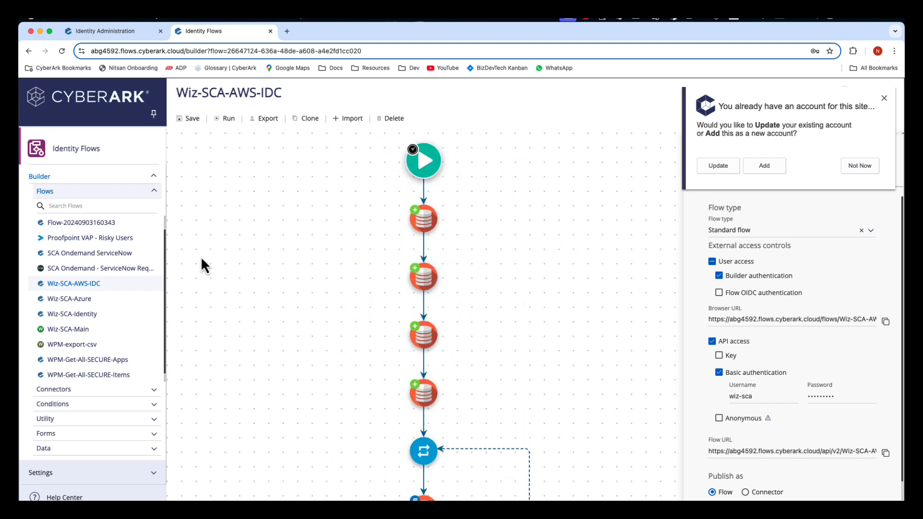
Step: Load the Wiz-SCA-Azure flow and enable basic authentication for its API access with username wiz-sca and its password
left_click(79, 299)
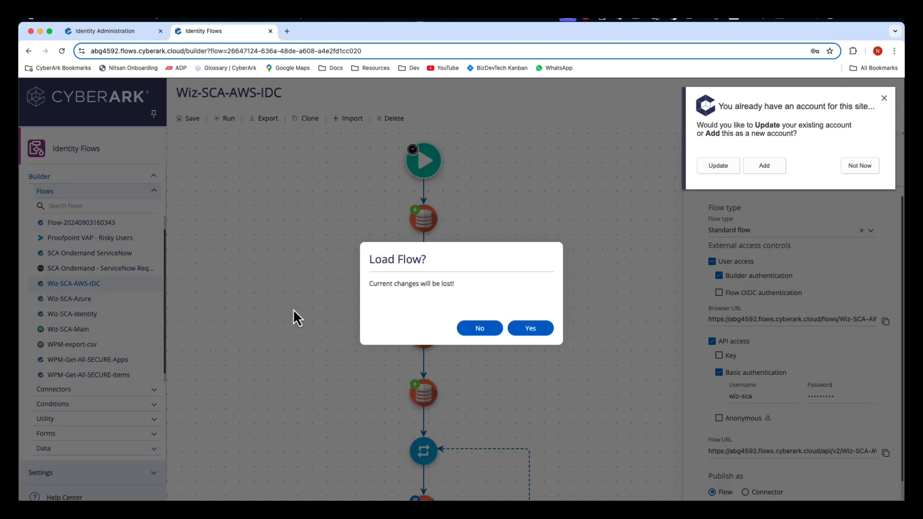
left_click(540, 331)
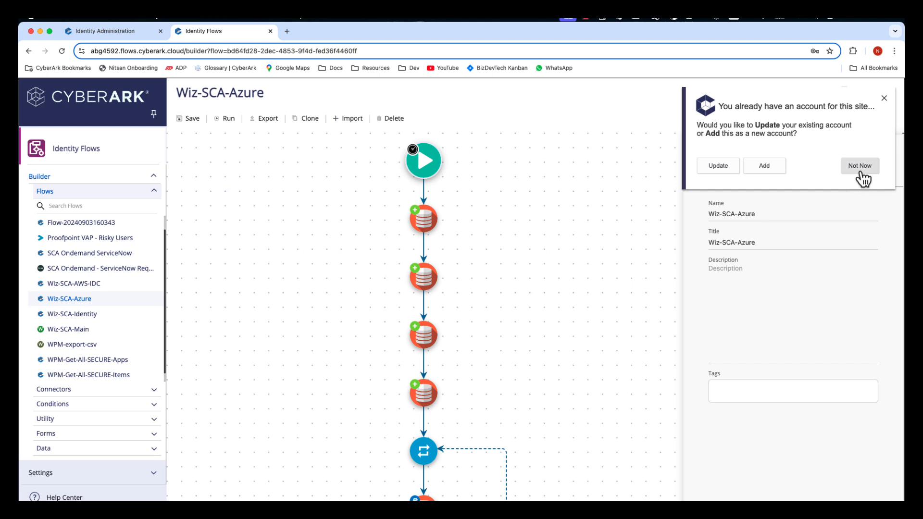
left_click(860, 169)
left_click(808, 177)
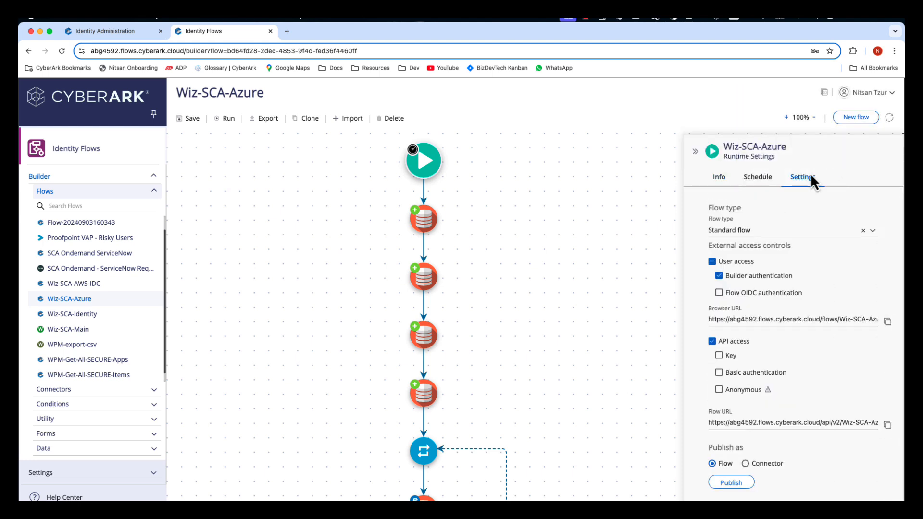
left_click(720, 375)
left_click(744, 396)
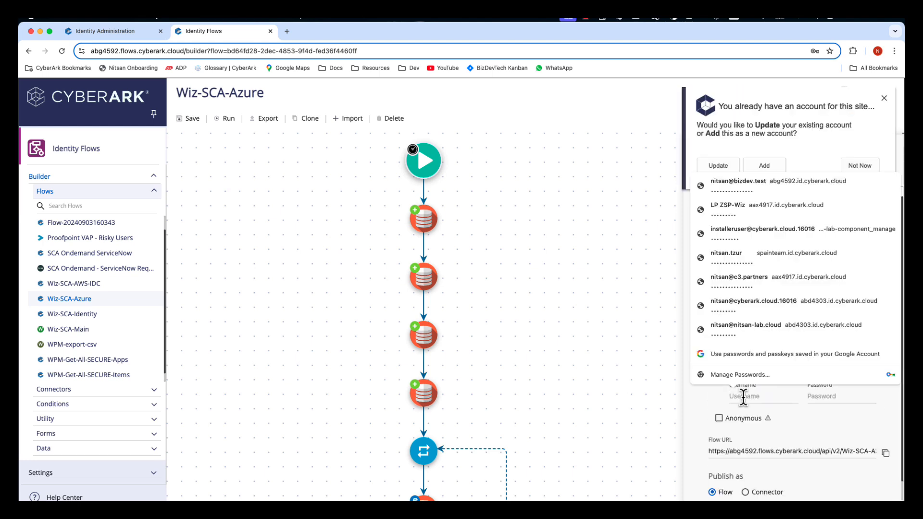
type("wiz-sca")
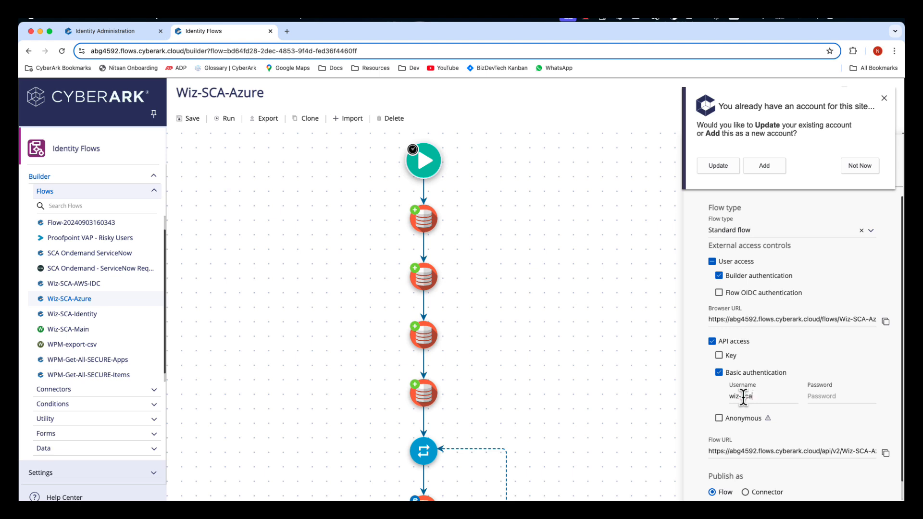
type("•")
Step: Assign the wiz-sca-connector authorization to the Play connector that calls Wiz-SCA-Identity, and save the Wiz-SCA-Azure flow
scroll(509, 345, "down", 10)
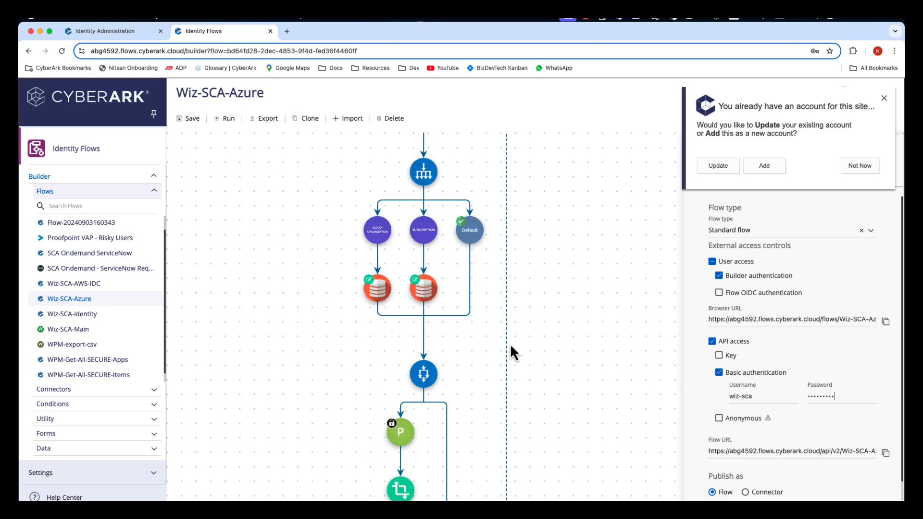
left_click(402, 433)
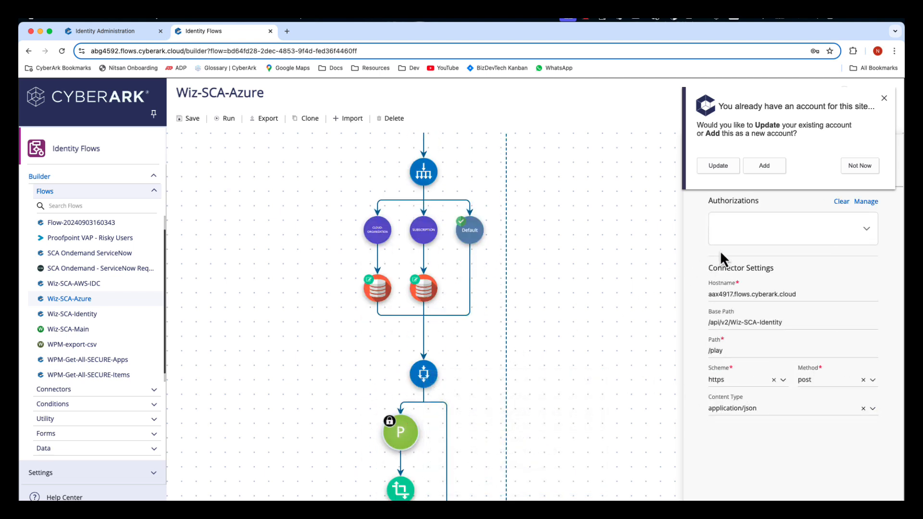
left_click(729, 238)
scroll(740, 289, "up", 2)
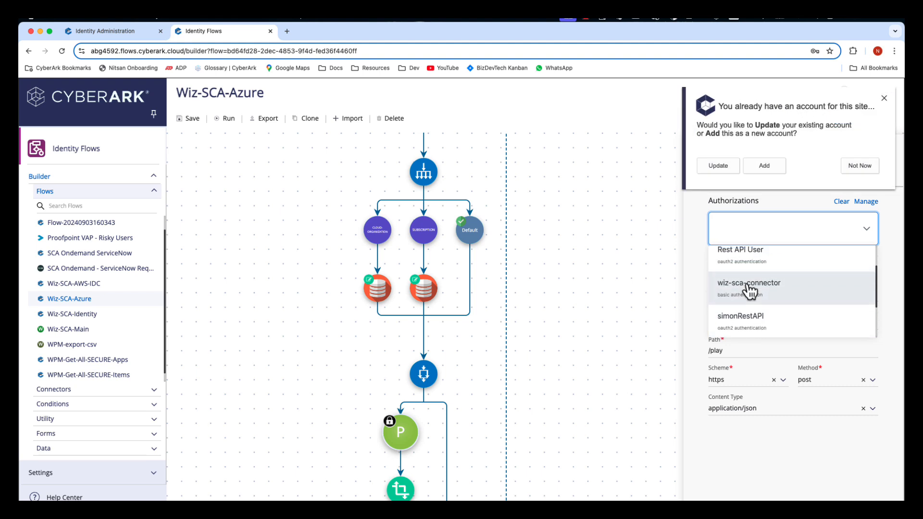
left_click(751, 288)
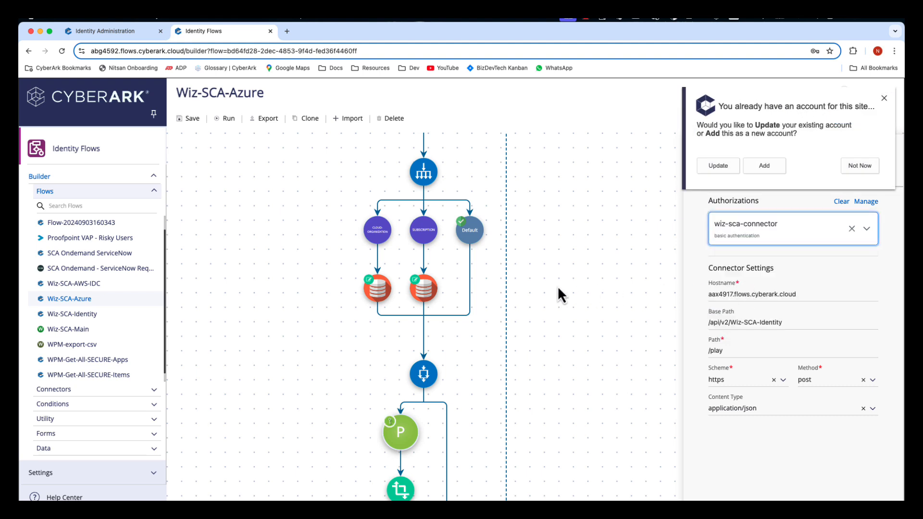
scroll(558, 286, "down", 10)
scroll(558, 288, "down", 10)
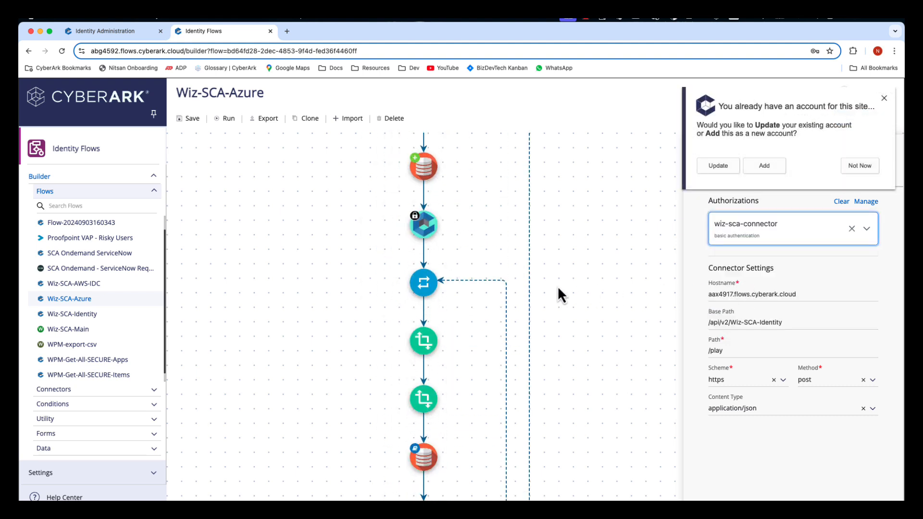
scroll(558, 285, "down", 5)
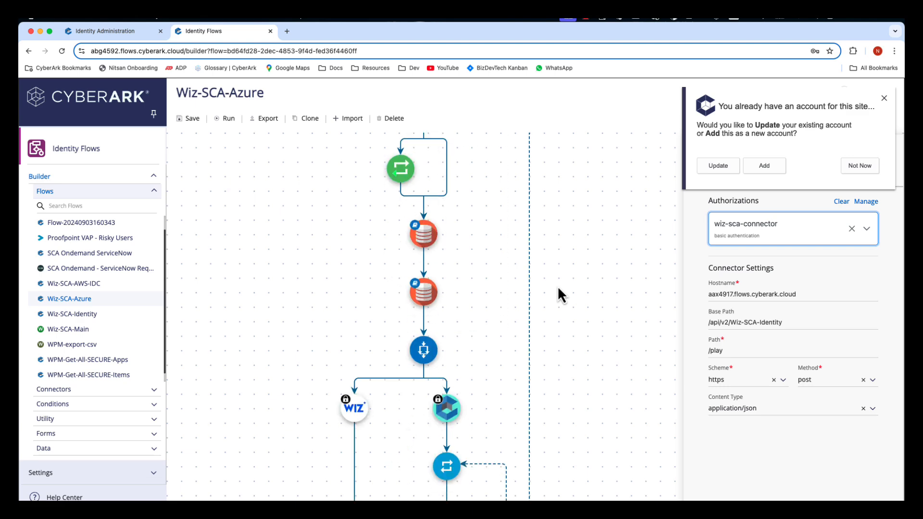
left_click(186, 119)
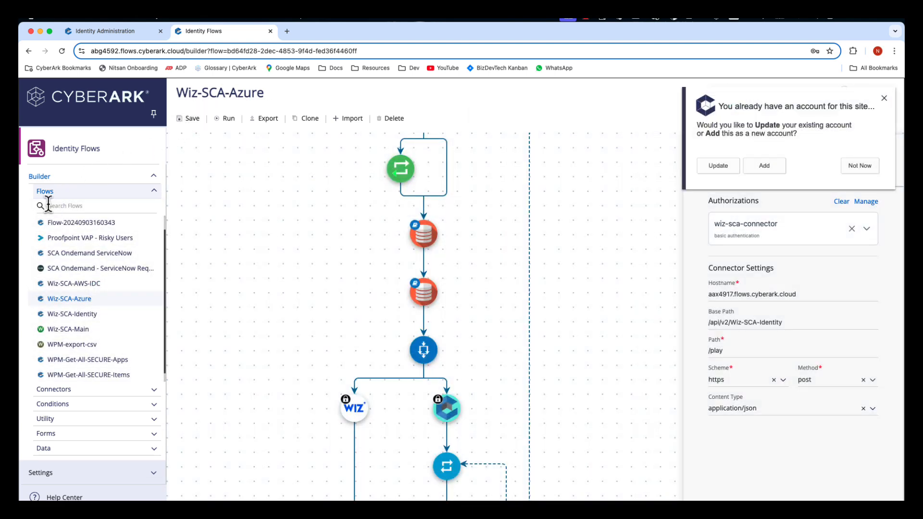
Step: Load the Wiz-SCA-Identity flow, discarding current changes, and dismiss the browser's offer to update the saved account
left_click(76, 322)
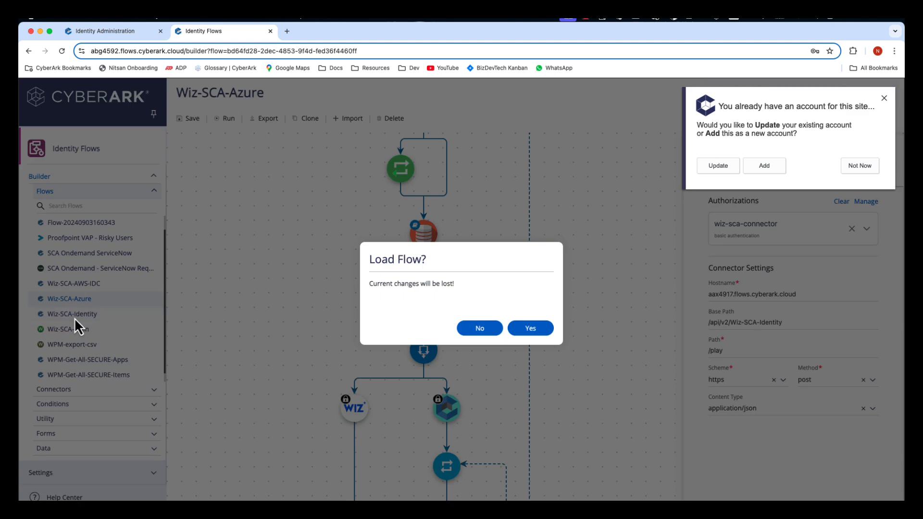
left_click(544, 332)
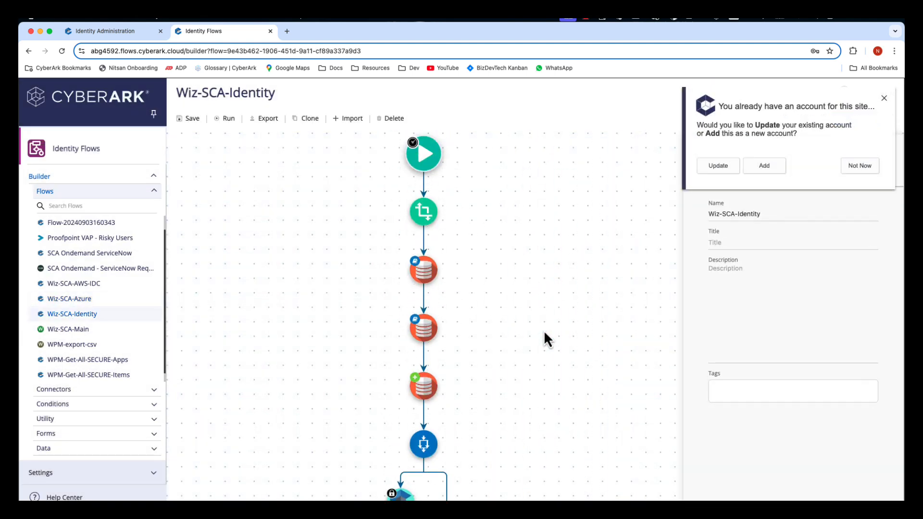
left_click(872, 166)
left_click(854, 168)
Step: Enable basic authentication for the Wiz-SCA-Identity flow's API access with username wiz-sca and its password, and save the flow
left_click(804, 177)
left_click(719, 373)
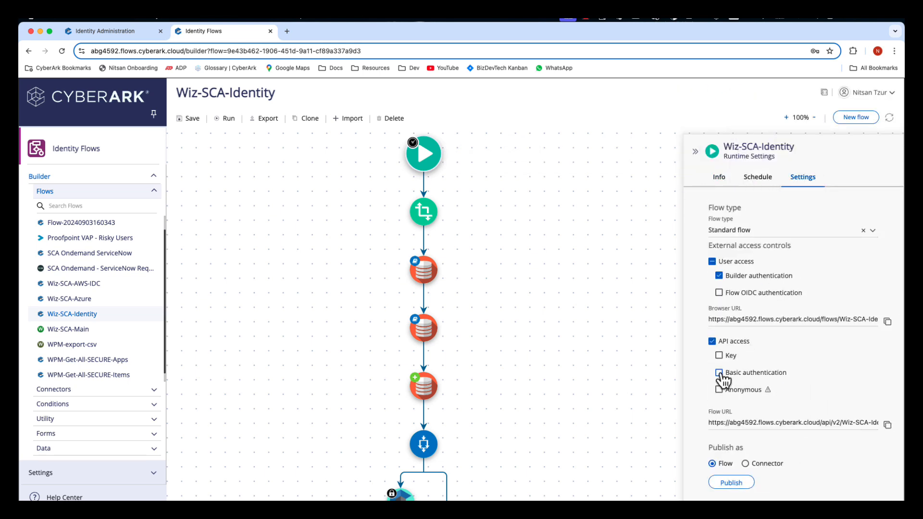
left_click(748, 396)
type("wi")
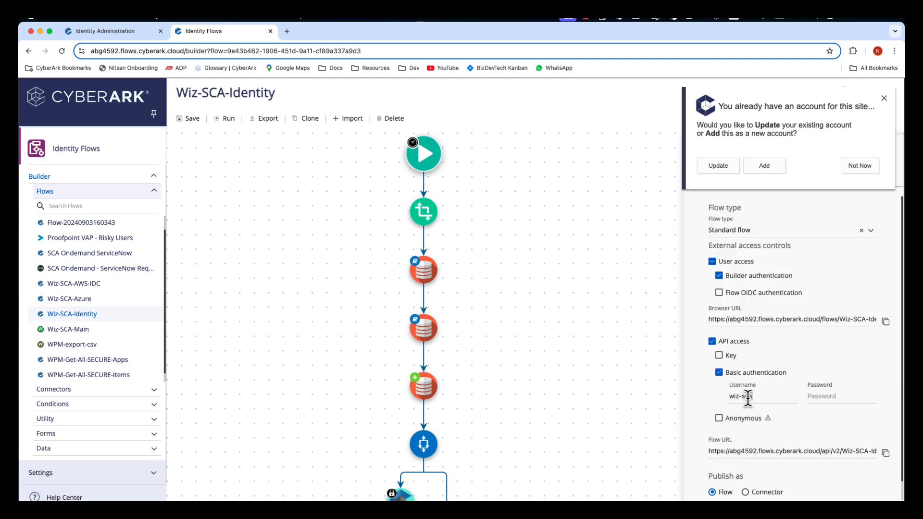
type("z-sca")
left_click(822, 395)
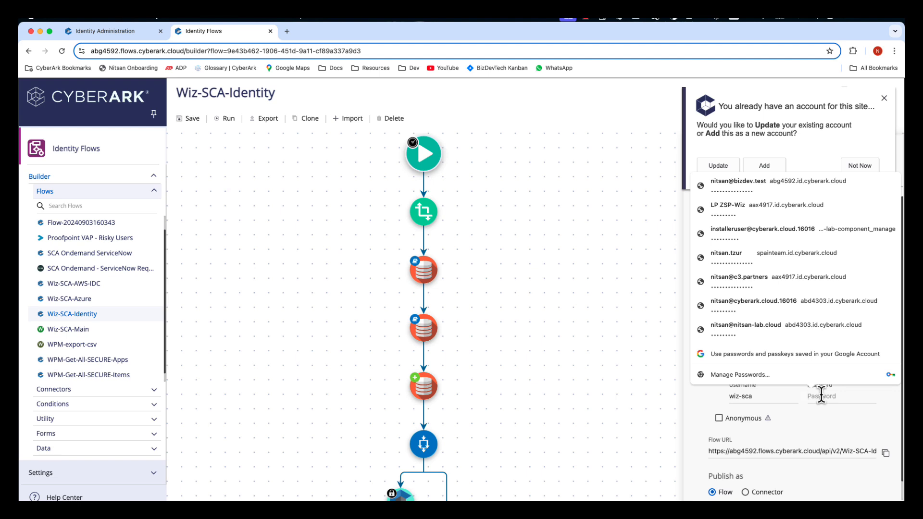
type("*")
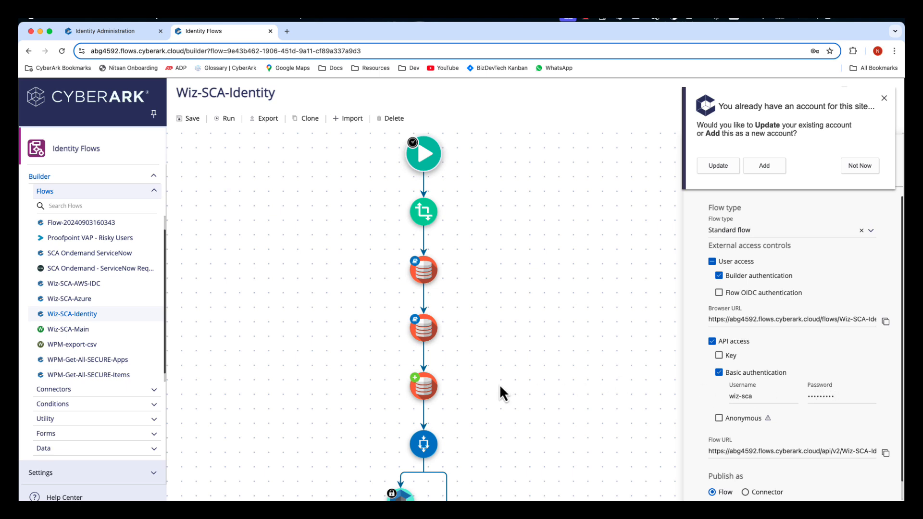
scroll(501, 385, "down", 10)
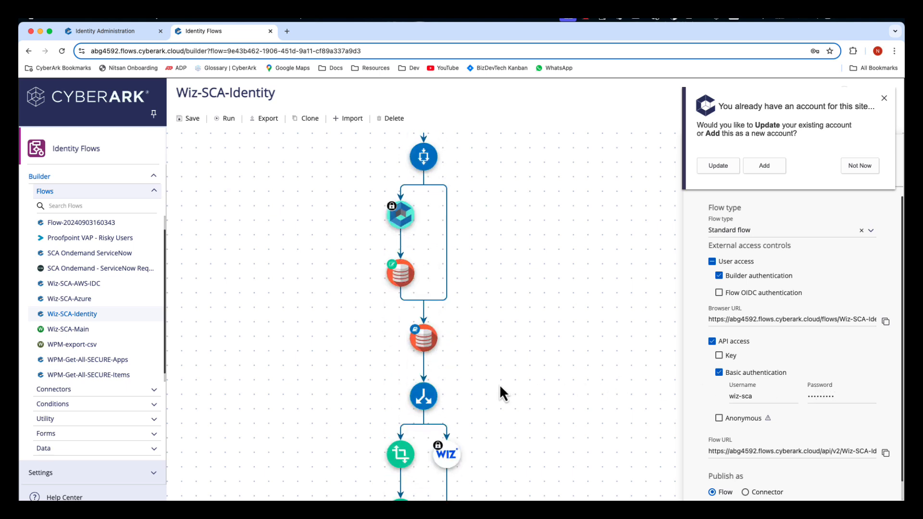
scroll(500, 385, "down", 15)
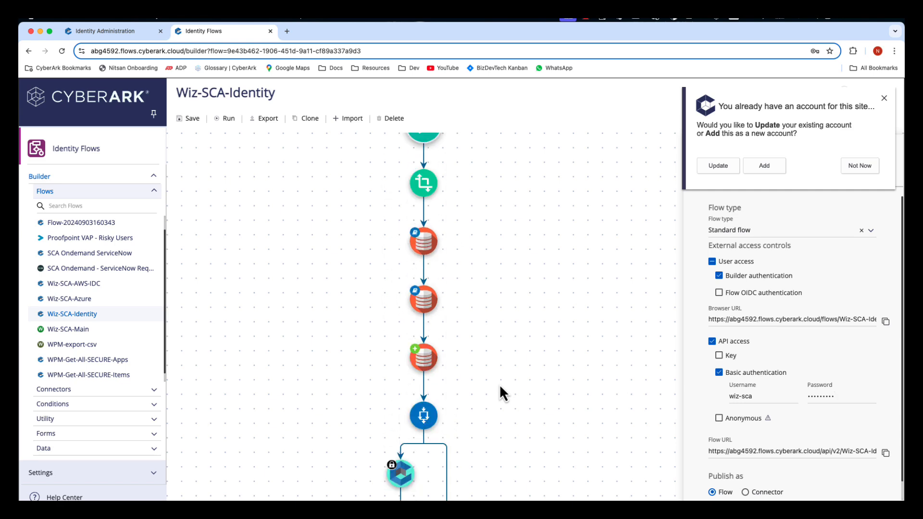
left_click(191, 120)
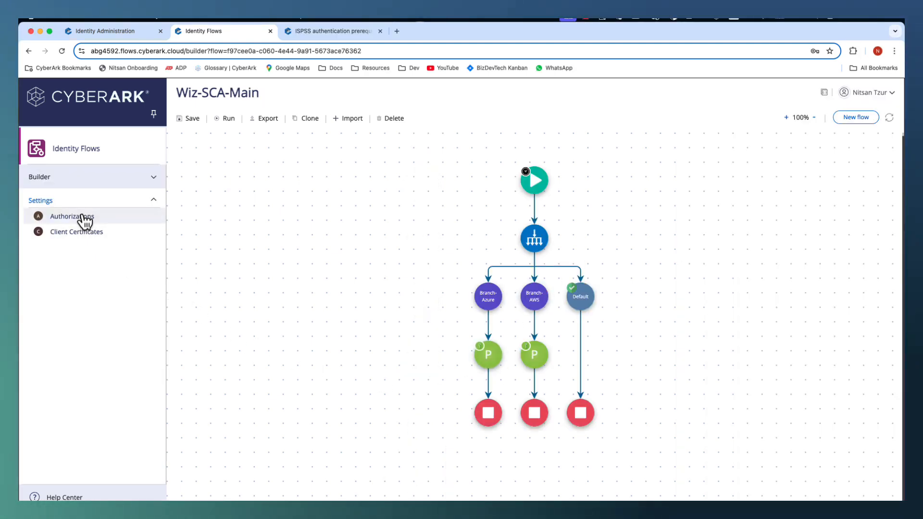
Step: Start a new OAuth2 authorization named Wiz SCA OAuth2 and set its flow to Client Credentials
left_click(82, 217)
left_click(534, 210)
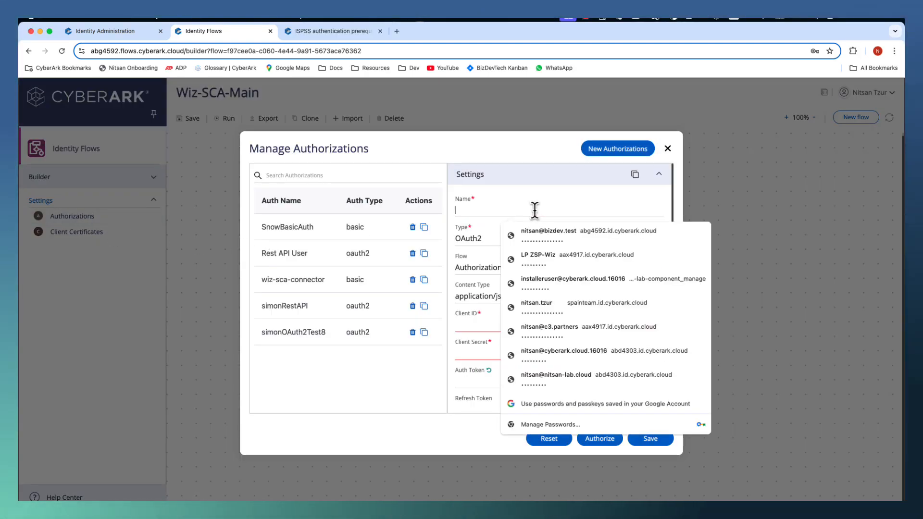
type("W")
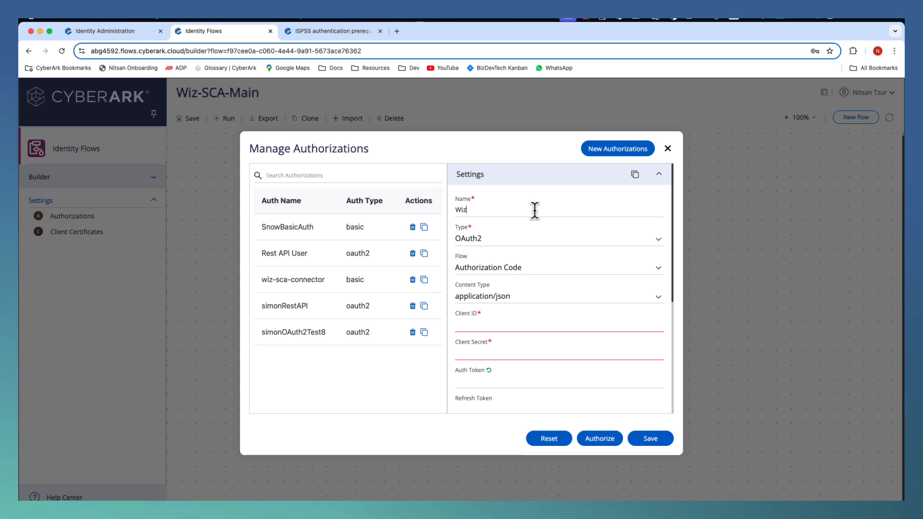
type("iz")
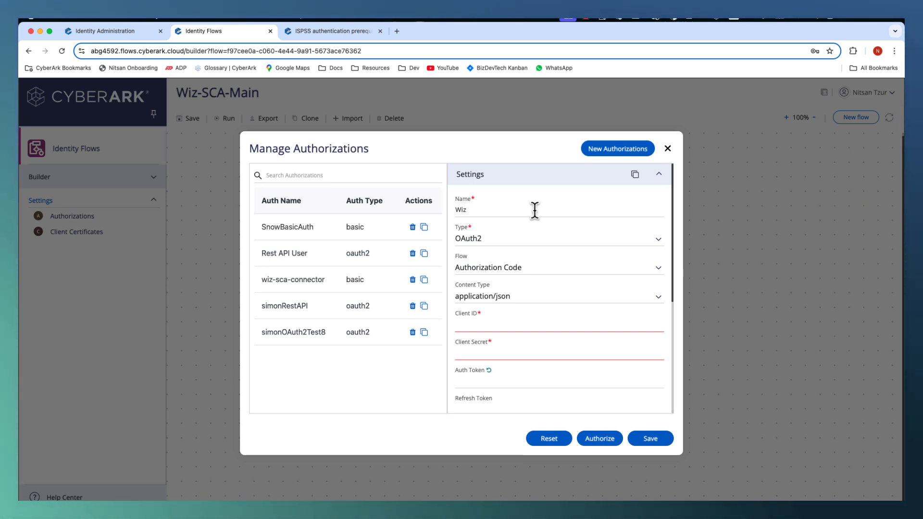
type(" SC")
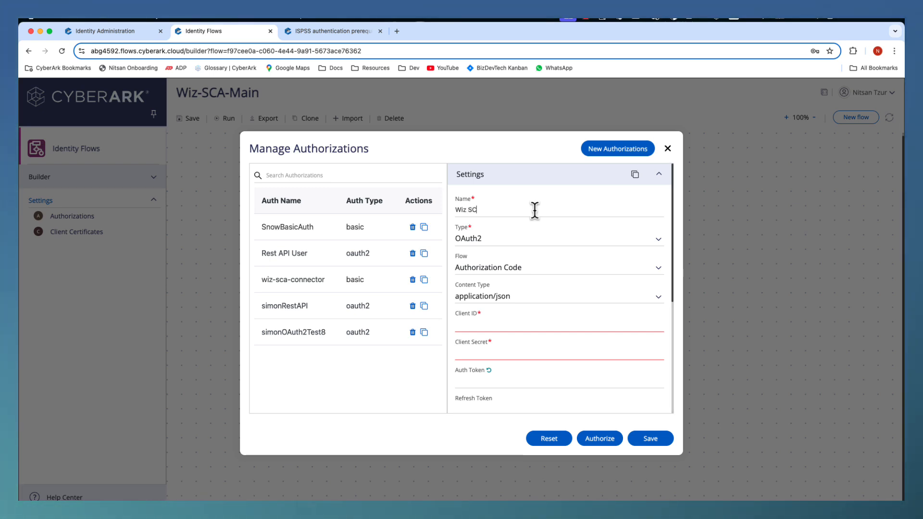
type("A ")
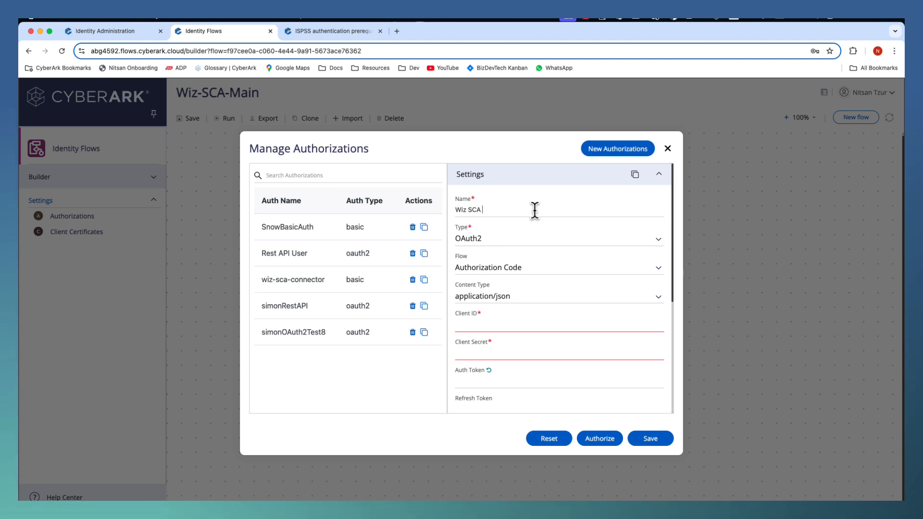
type("OAuth2")
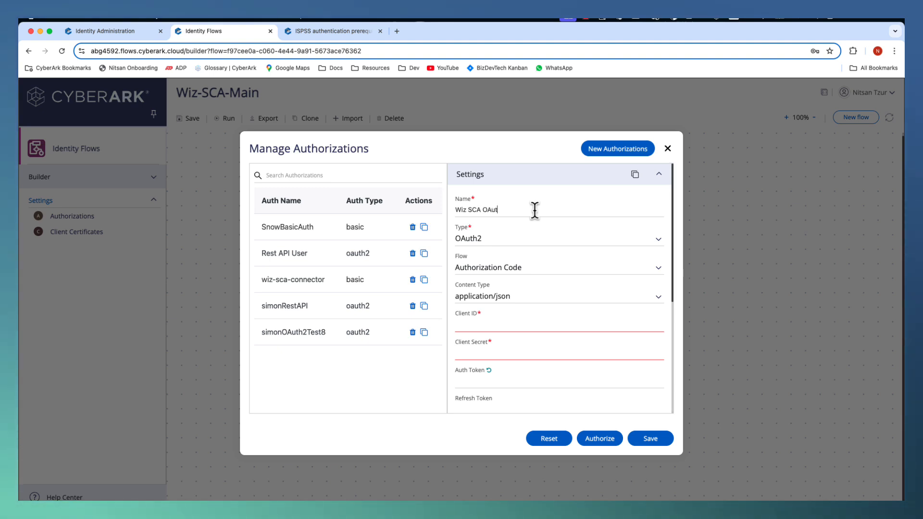
left_click(529, 266)
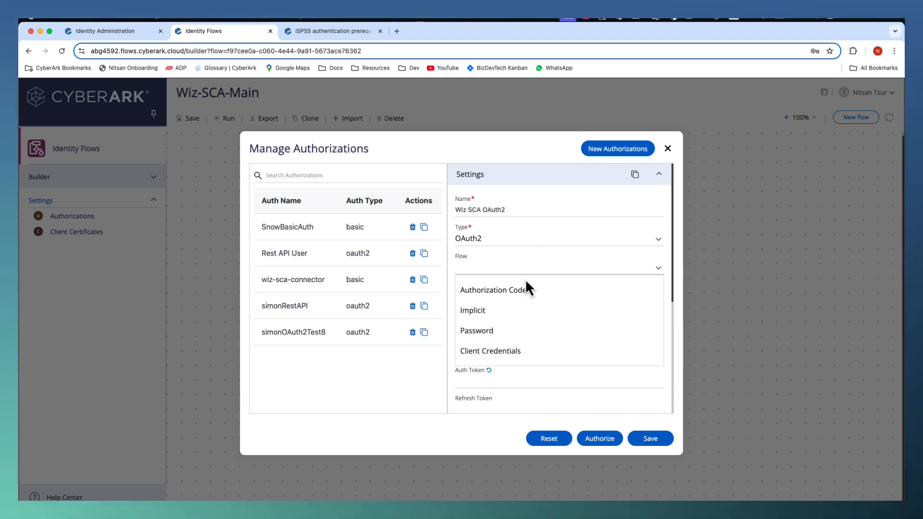
left_click(496, 350)
Step: Check the service user's login name in Identity Administration and enter it with its suffix as the authorization's client ID
left_click(492, 327)
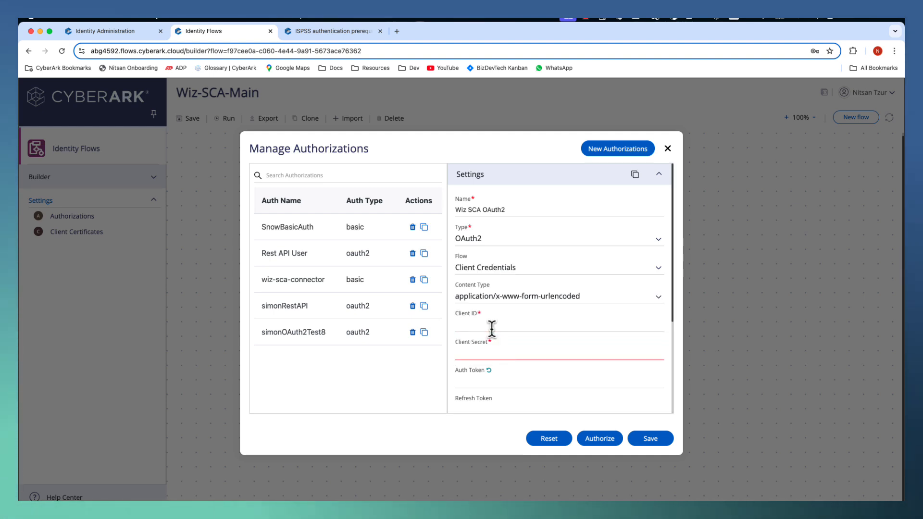
left_click(111, 33)
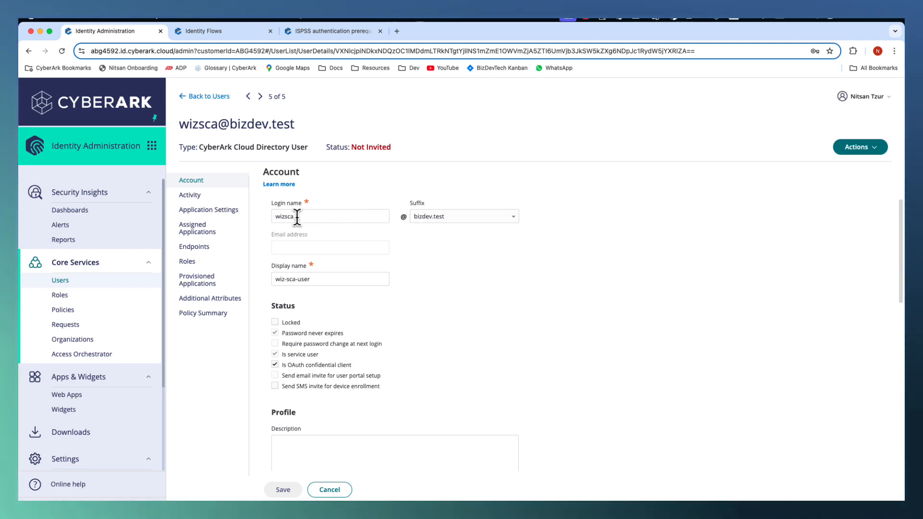
left_click(313, 32)
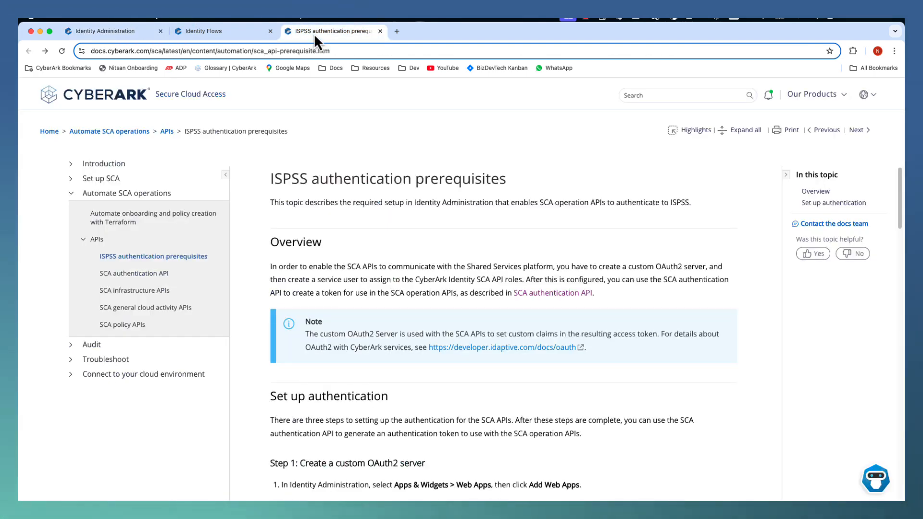
left_click(244, 32)
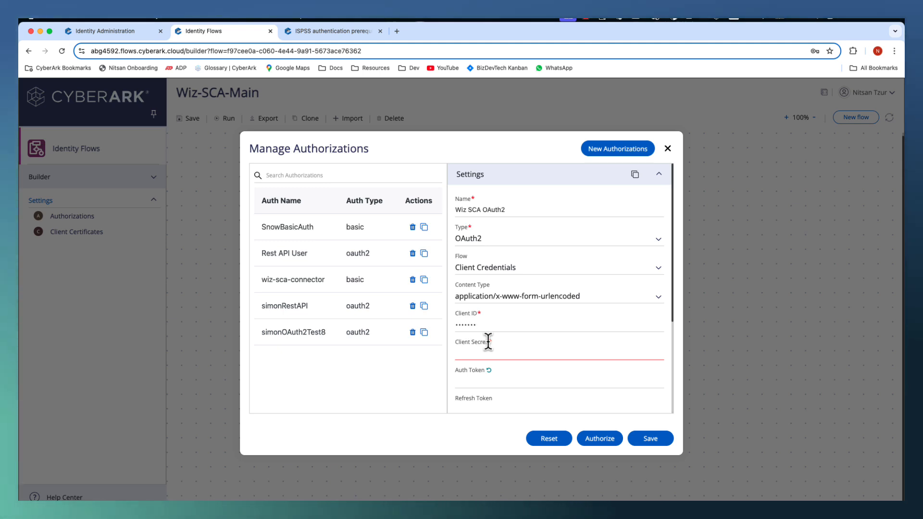
type("•••")
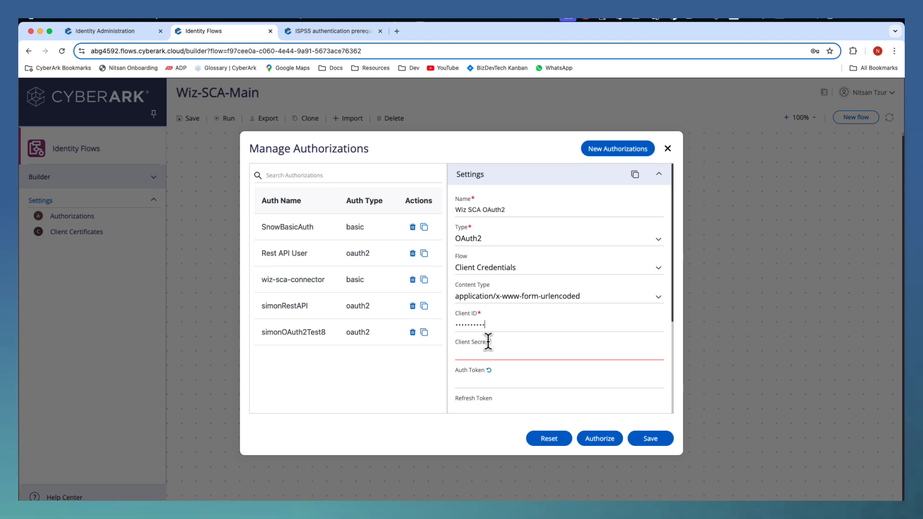
type("••••••")
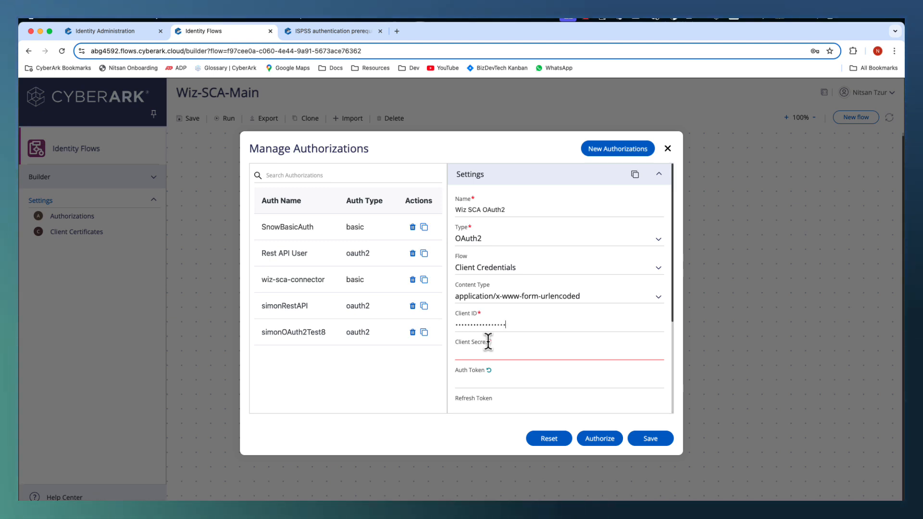
Step: Enter the service user's password as the client secret of the Wiz SCA OAuth2 authorization
left_click(495, 347)
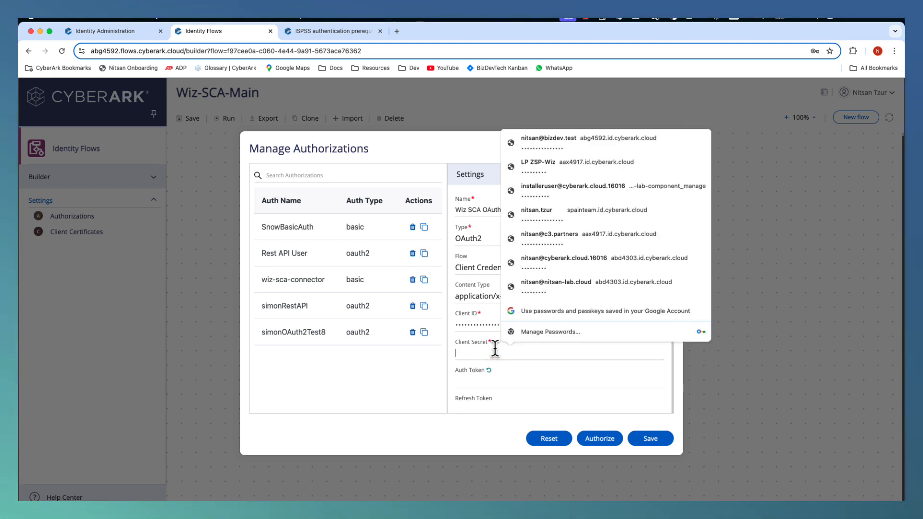
left_click(117, 33)
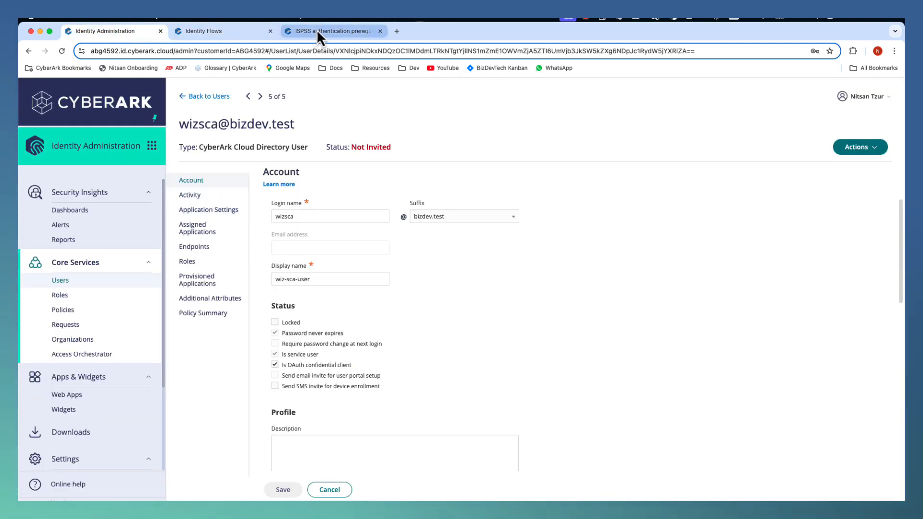
left_click(241, 29)
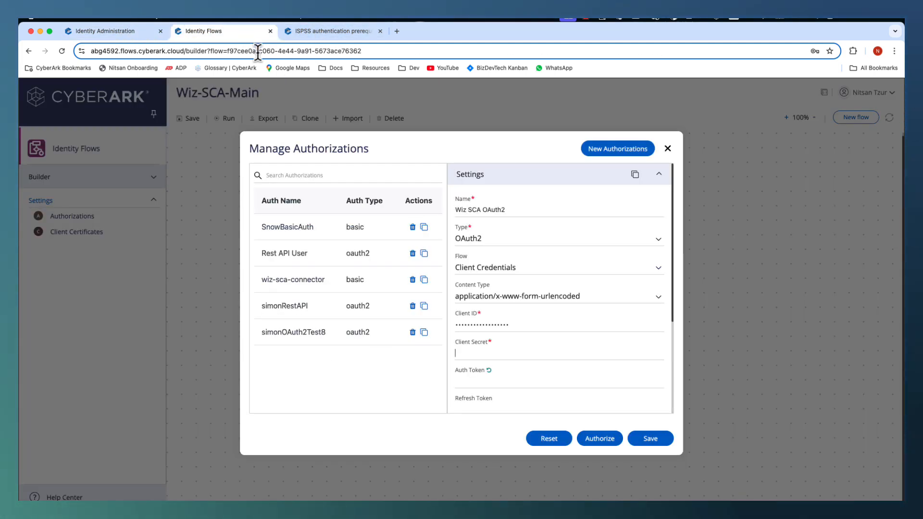
type("•••••••")
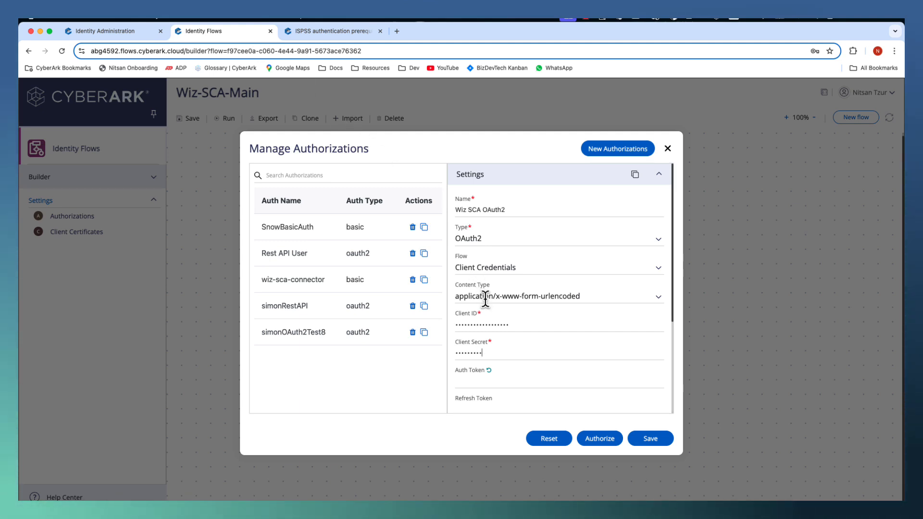
Step: Fill in the authorization's token URL with the tenant's id.cyberark.cloud address followed by /oauth2/token/
scroll(486, 298, "down", 1)
scroll(485, 300, "down", 5)
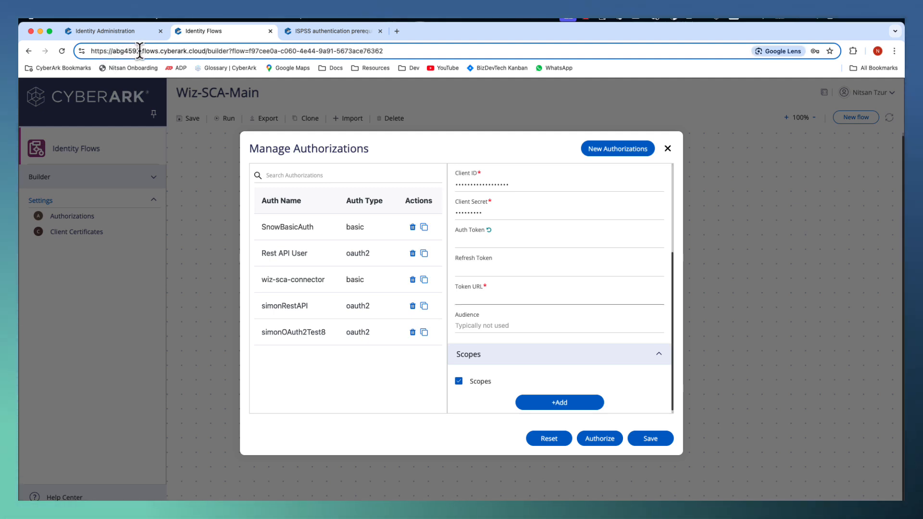
left_click(518, 297)
key("super+v")
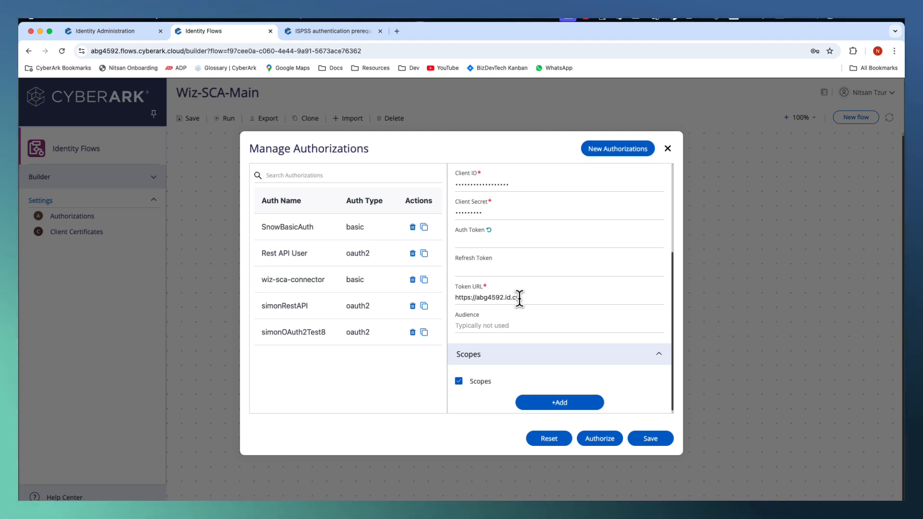
type(".id.cyberark.clo")
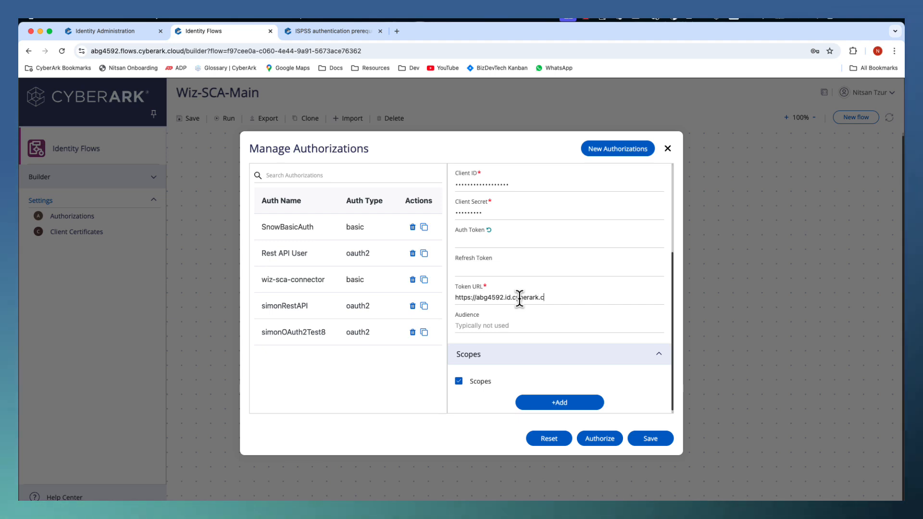
type("ud/")
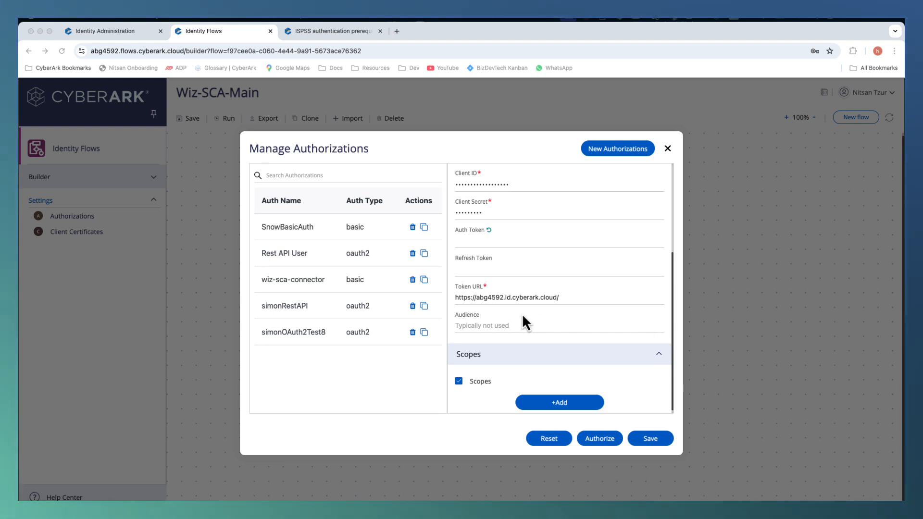
left_click(594, 299)
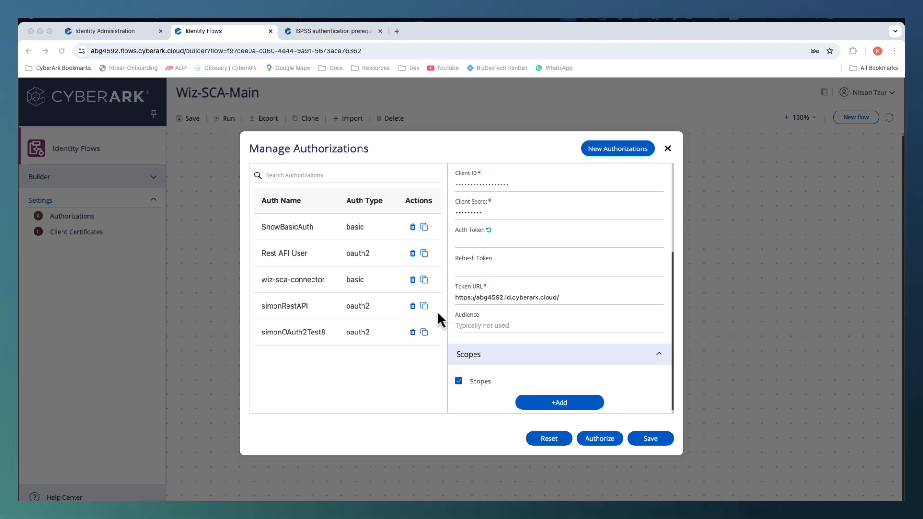
left_click(605, 305)
type("oauth2/token")
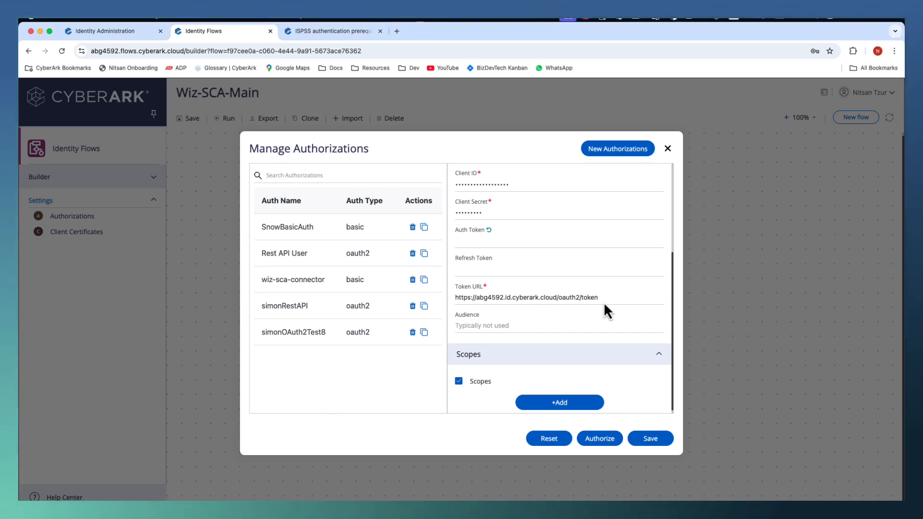
type("/")
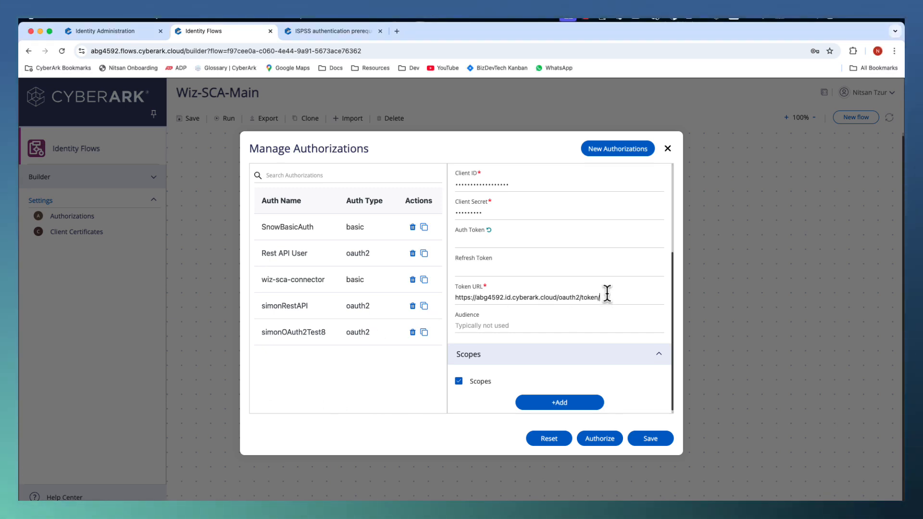
Step: Copy the application ID of the Wiz SCA OAuth2 Server web app from Identity Administration and append wizsca to the authorization's token URL
left_click(103, 32)
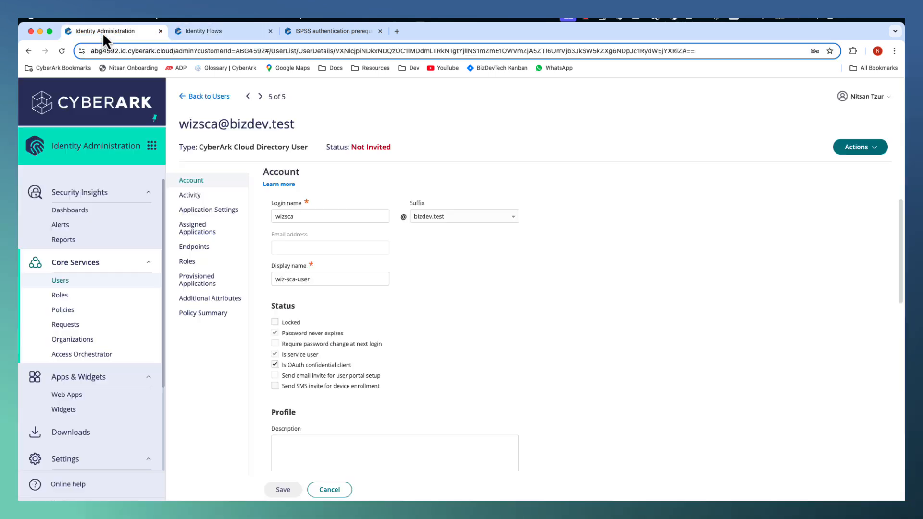
left_click(85, 402)
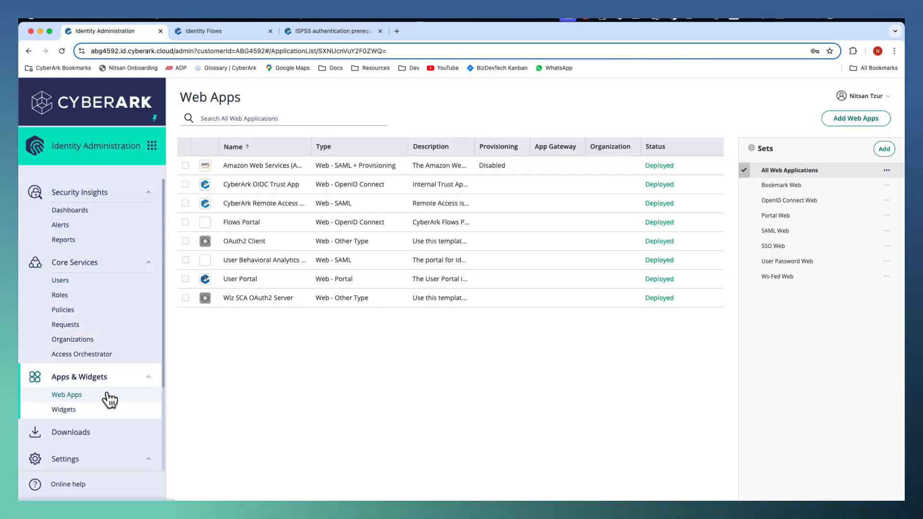
left_click(263, 297)
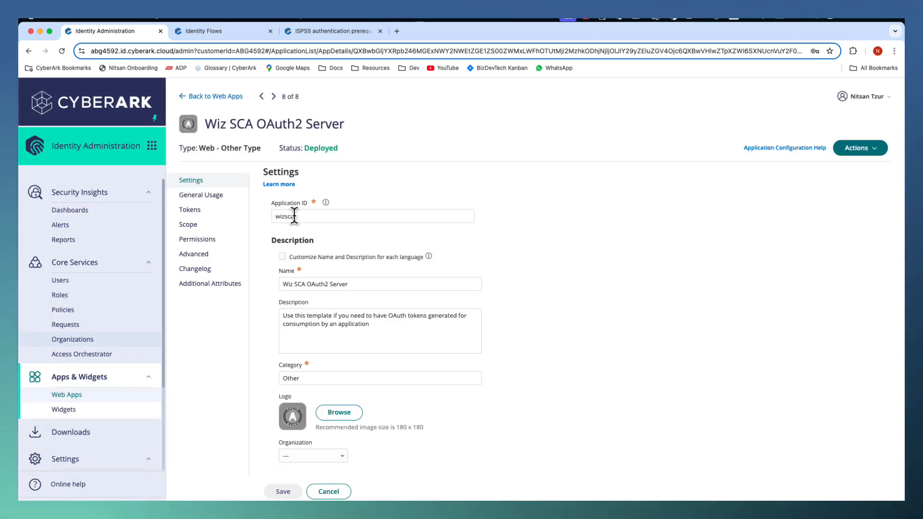
left_click_drag(290, 216, 267, 222)
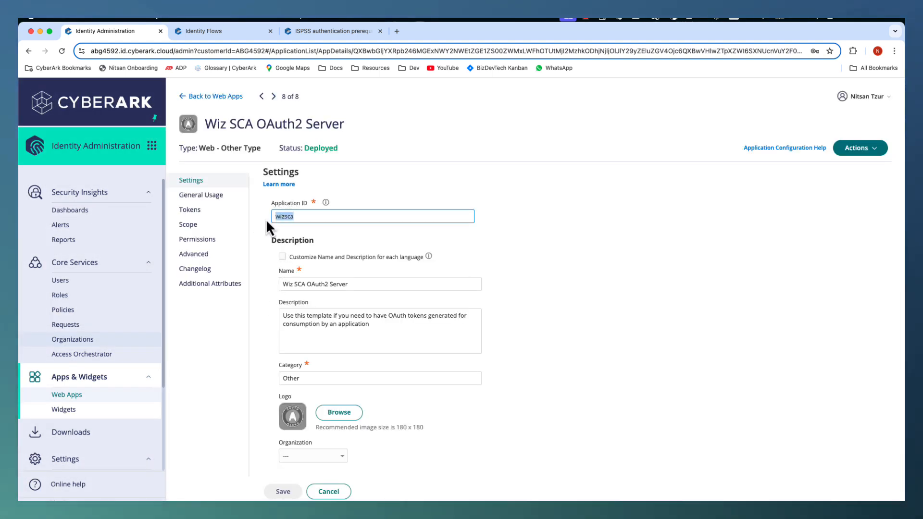
left_click(238, 34)
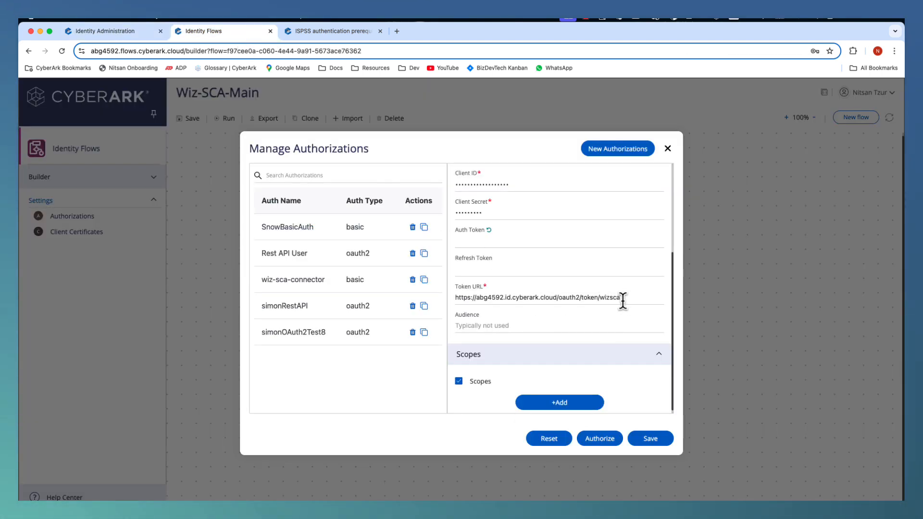
Step: Authorize and save the Wiz SCA OAuth2 authorization, and close the authorization management dialog
left_click(599, 442)
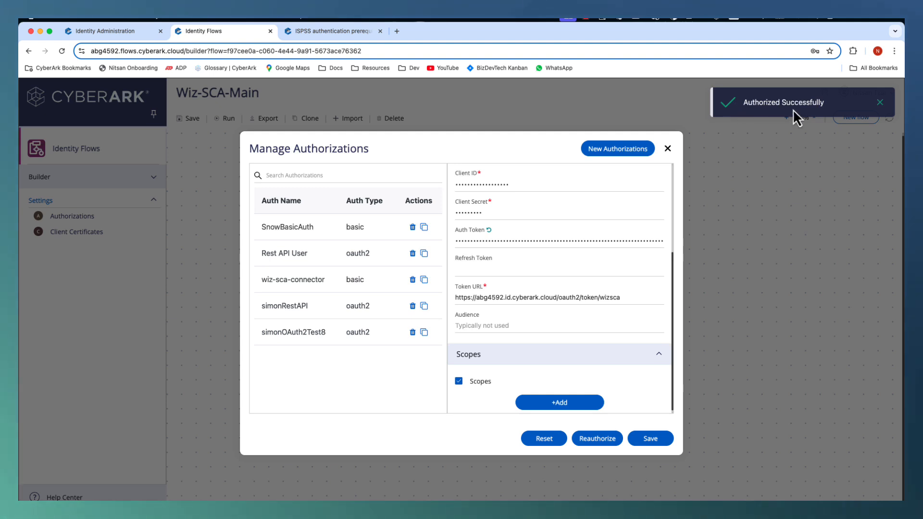
left_click(657, 440)
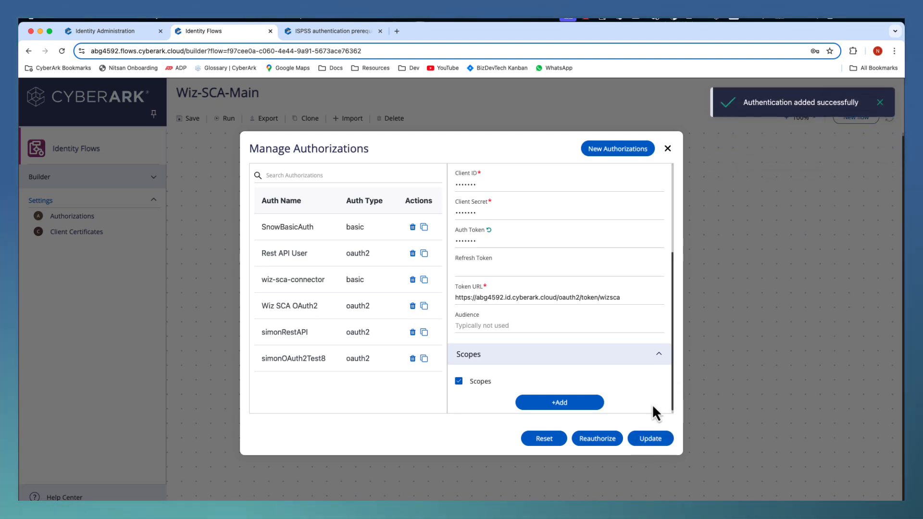
left_click(668, 149)
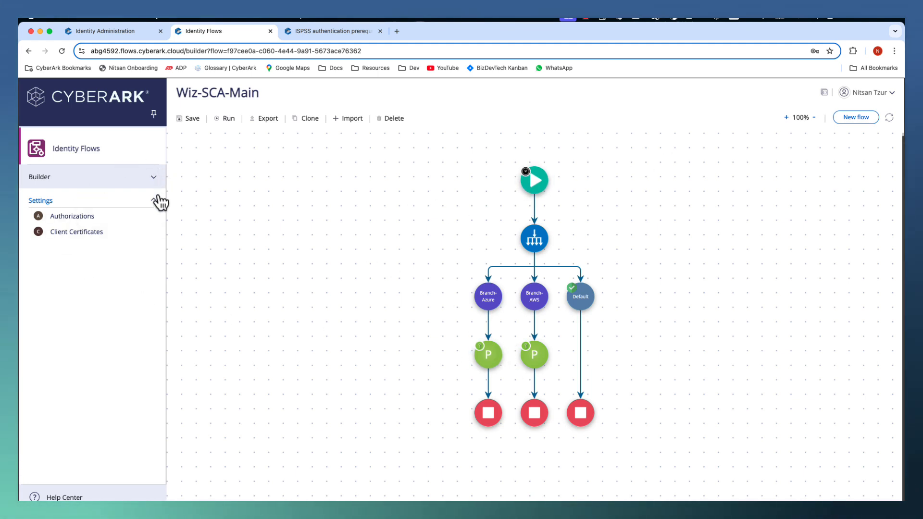
Step: Open the Wiz-SCA-AWS-IDC flow and assign the Wiz SCA OAuth2 authorization to its Query Policies connector
left_click(156, 181)
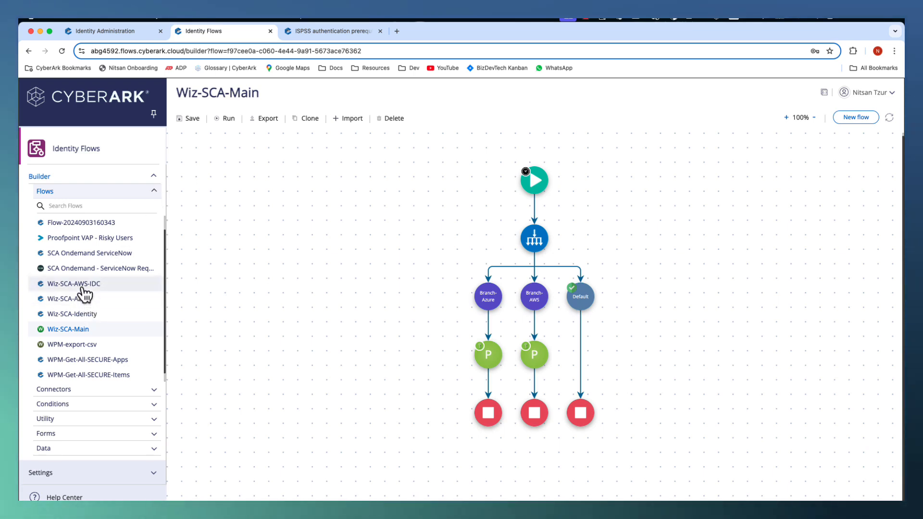
left_click(83, 287)
left_click(535, 332)
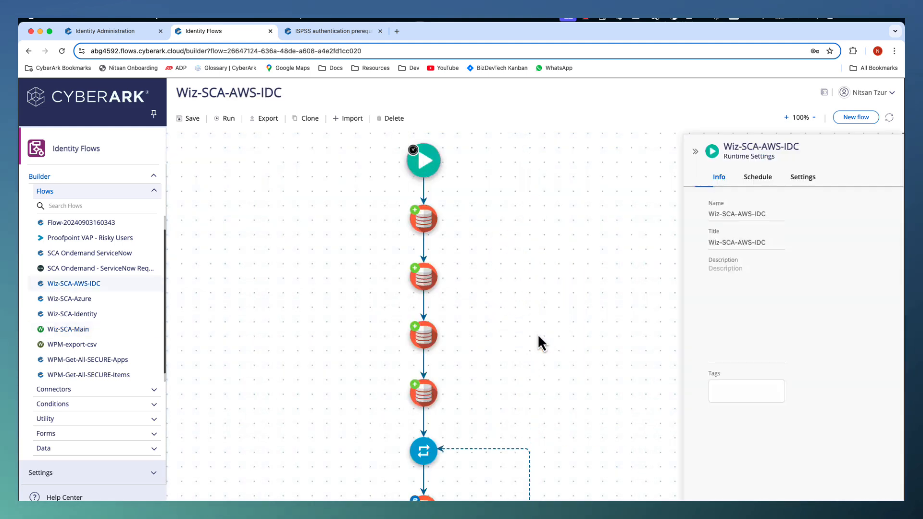
scroll(494, 327, "down", 15)
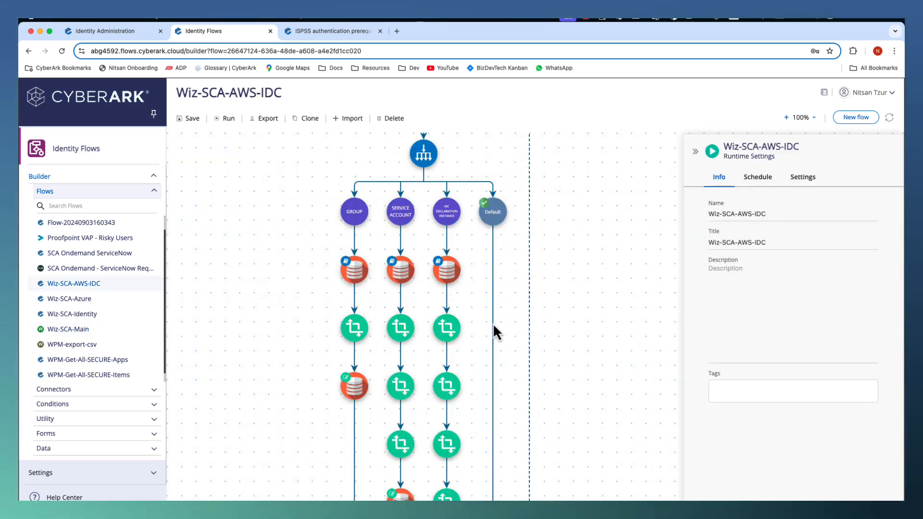
scroll(495, 332, "down", 2)
left_click(424, 342)
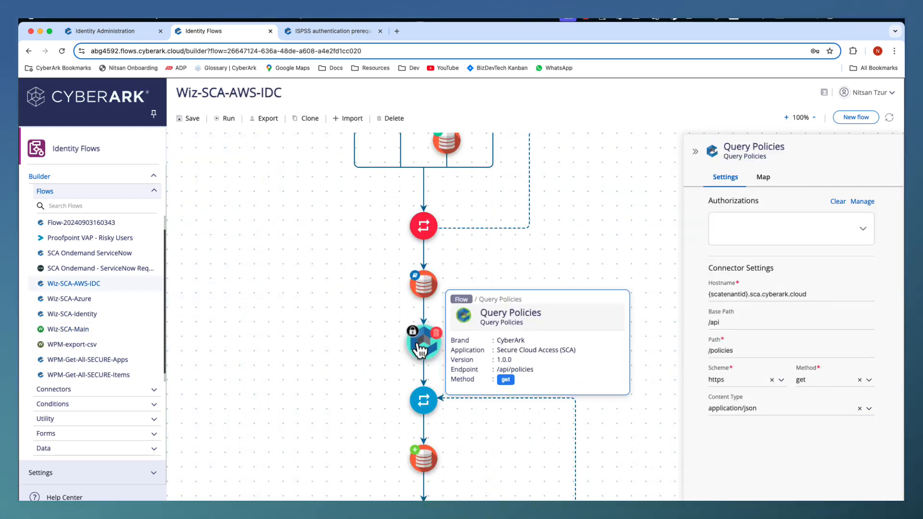
left_click(738, 237)
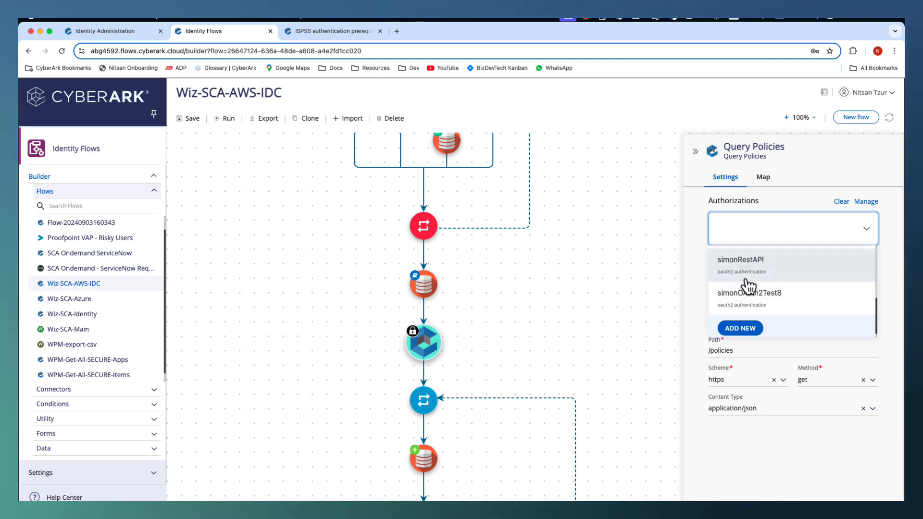
scroll(745, 283, "up", 2)
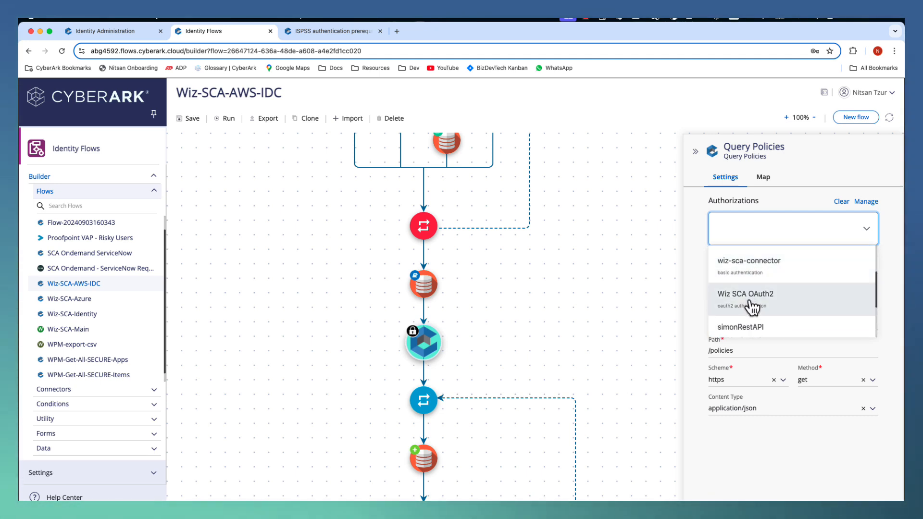
left_click(750, 301)
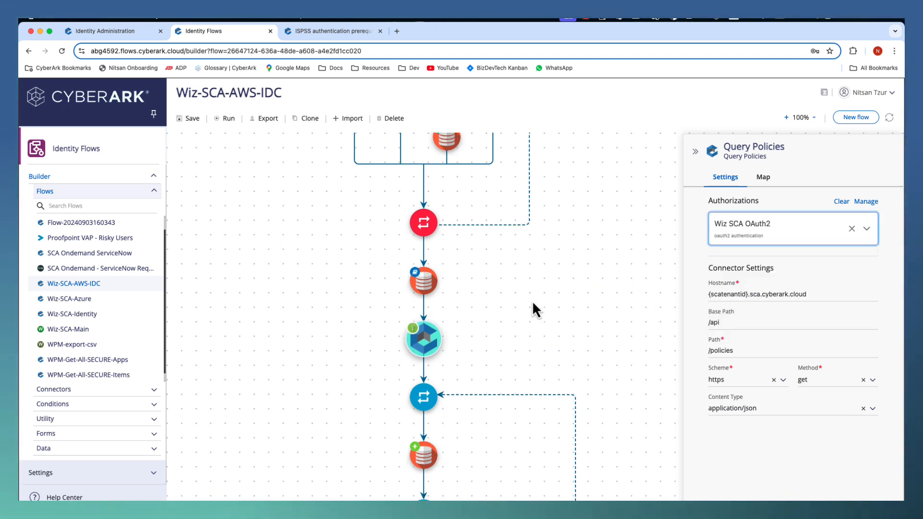
Step: Assign the Wiz SCA OAuth2 authorization to the Create Policy connector further down the Wiz-SCA-AWS-IDC flow
scroll(532, 301, "down", 8)
scroll(532, 301, "down", 10)
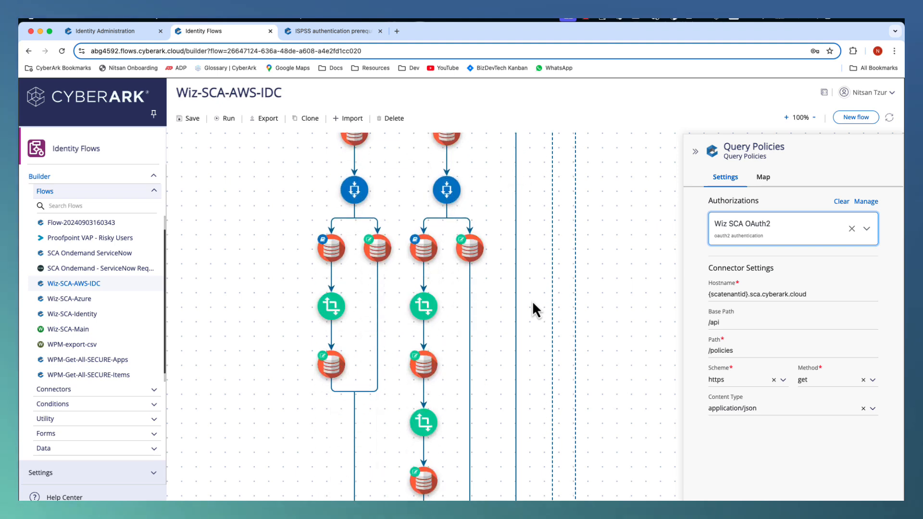
scroll(533, 301, "down", 10)
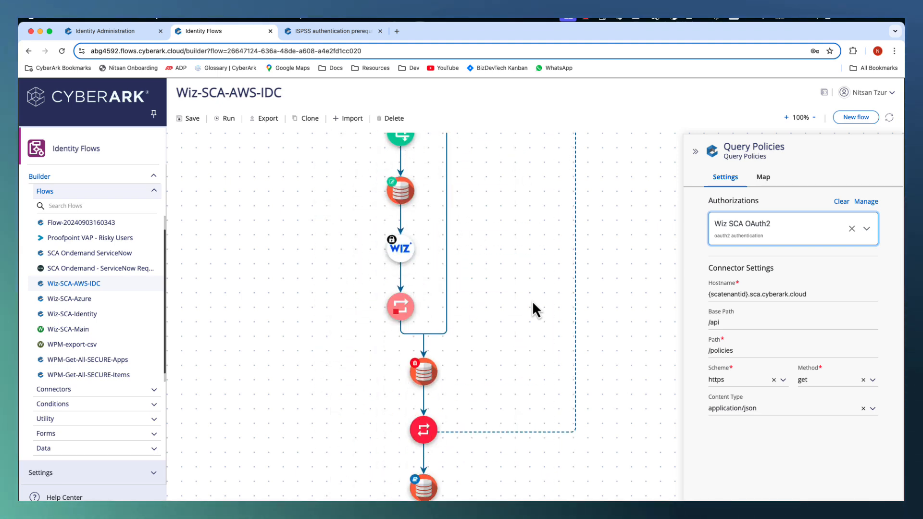
scroll(532, 301, "down", 7)
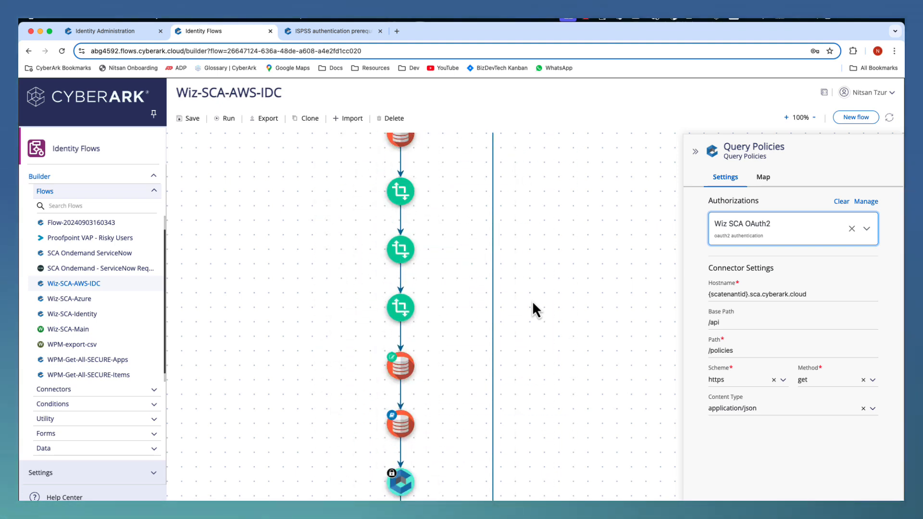
left_click(410, 279)
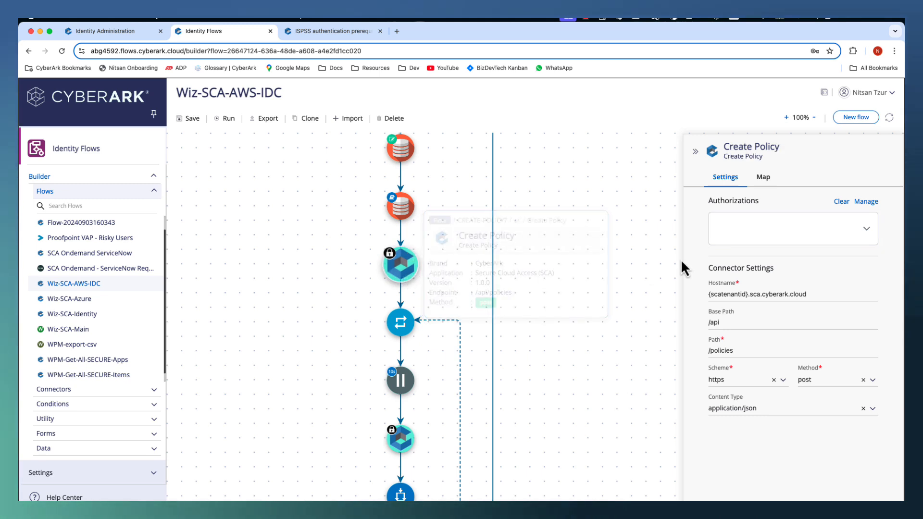
left_click(717, 243)
scroll(764, 317, "up", 2)
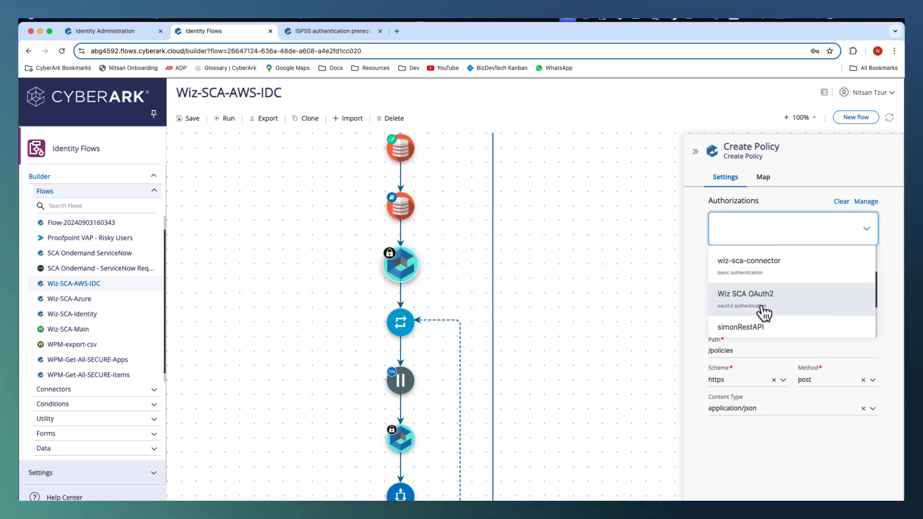
left_click(763, 312)
Step: Assign the Wiz SCA OAuth2 authorization to the Integrations Status connector and save the Wiz-SCA-AWS-IDC flow
scroll(532, 298, "down", 3)
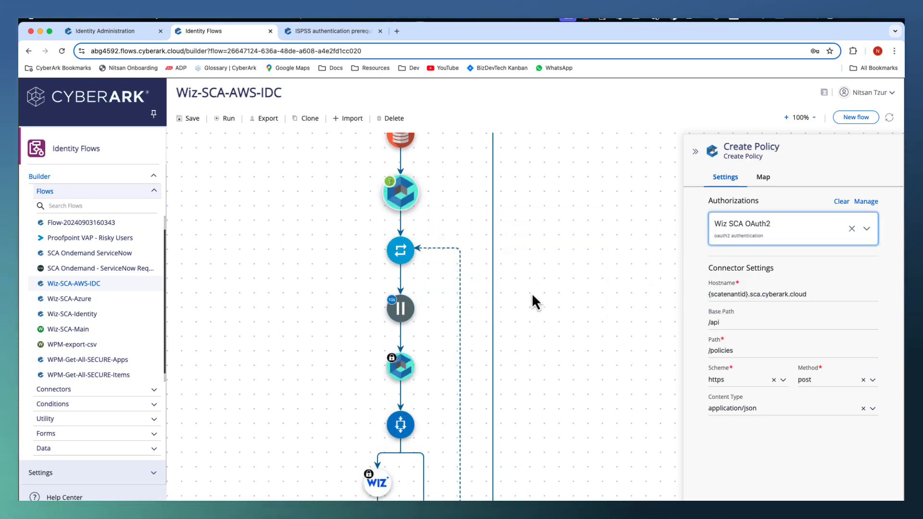
left_click(403, 321)
left_click(759, 225)
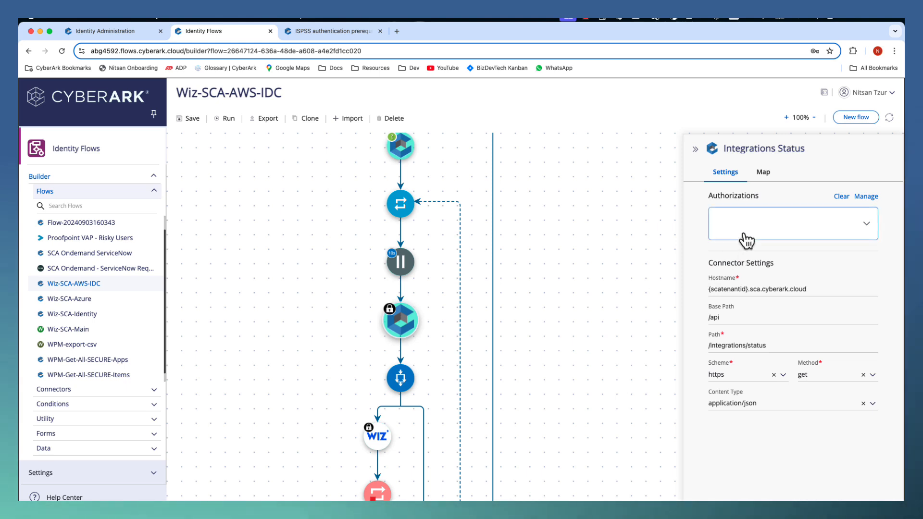
scroll(762, 298, "up", 4)
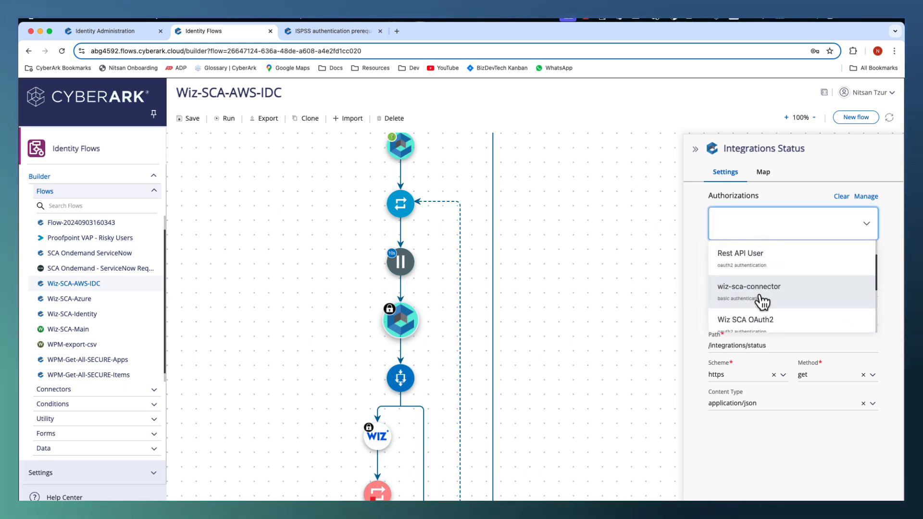
left_click(762, 319)
scroll(531, 315, "down", 6)
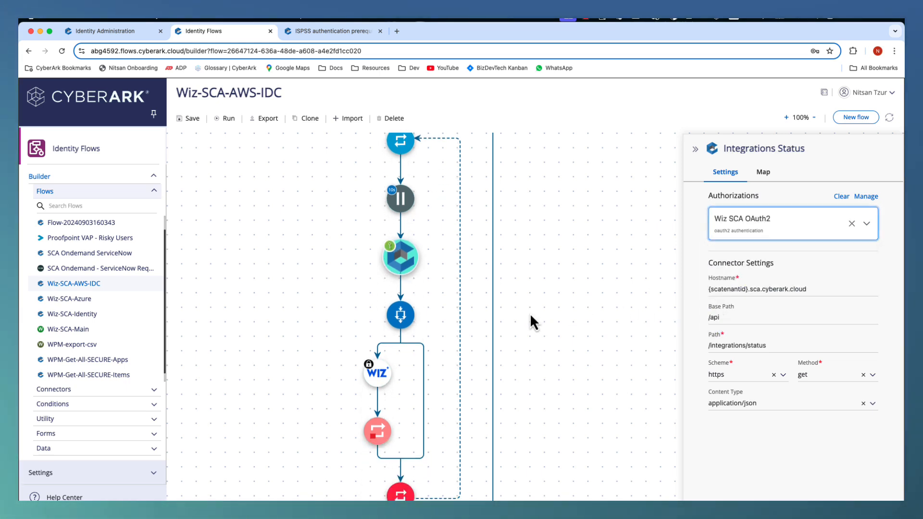
scroll(530, 313, "down", 5)
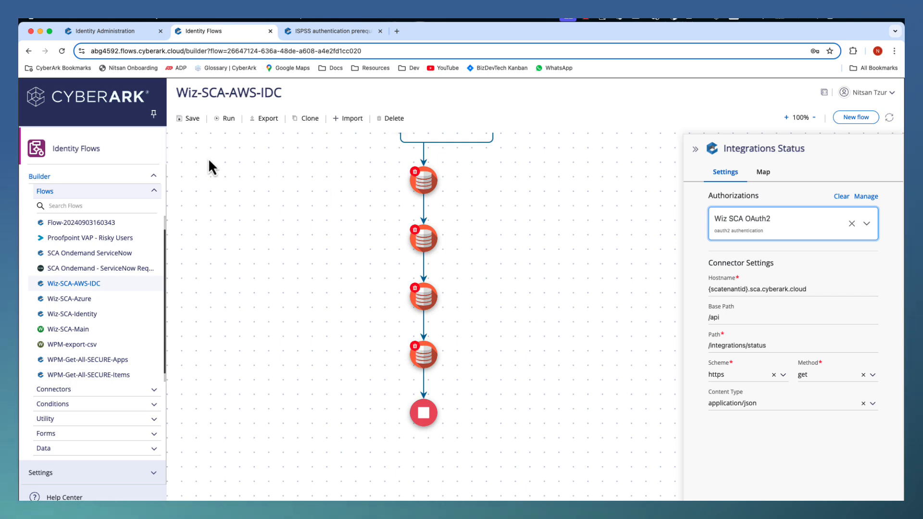
left_click(191, 124)
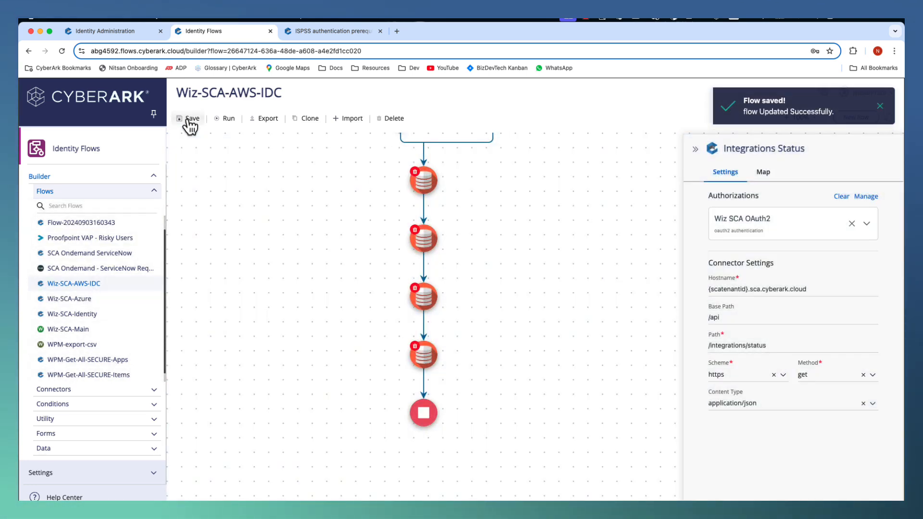
Step: Open the Wiz-SCA-Azure flow and assign the Wiz SCA OAuth2 authorization to its Query Policies connector
left_click(96, 301)
left_click(533, 330)
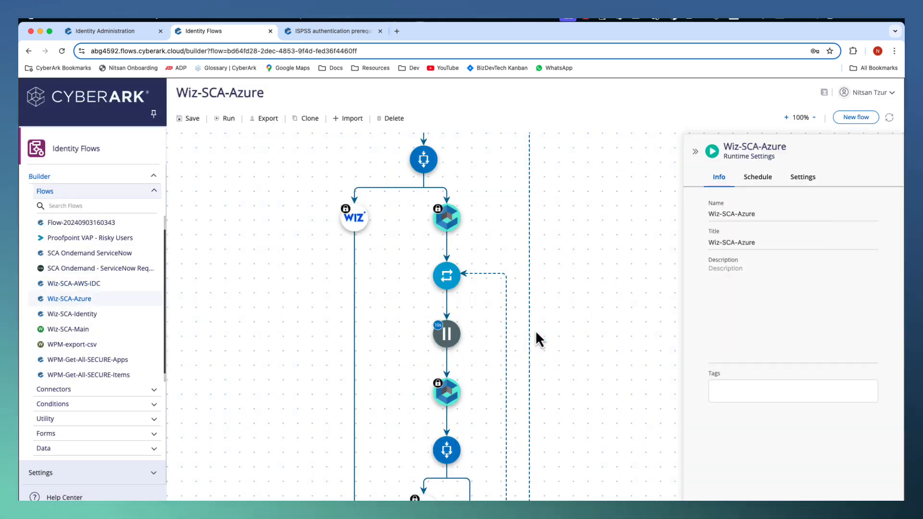
scroll(537, 333, "down", 10)
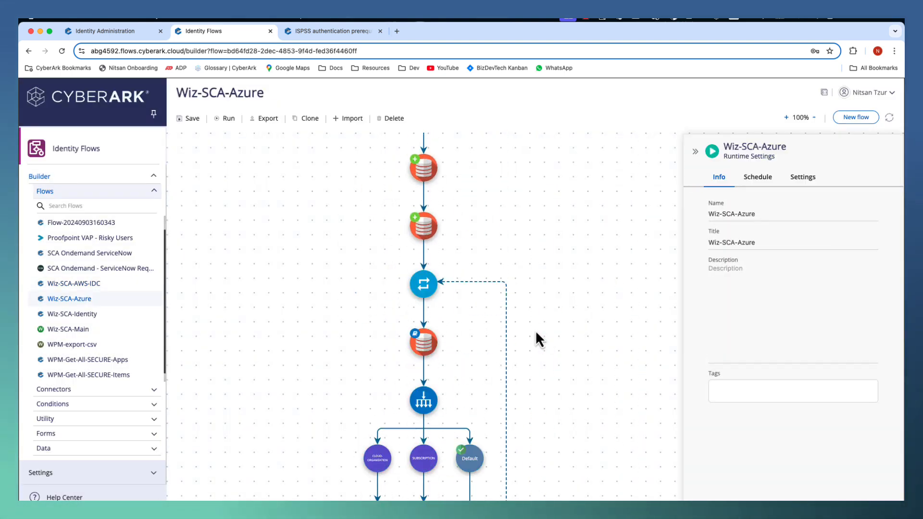
scroll(536, 333, "down", 10)
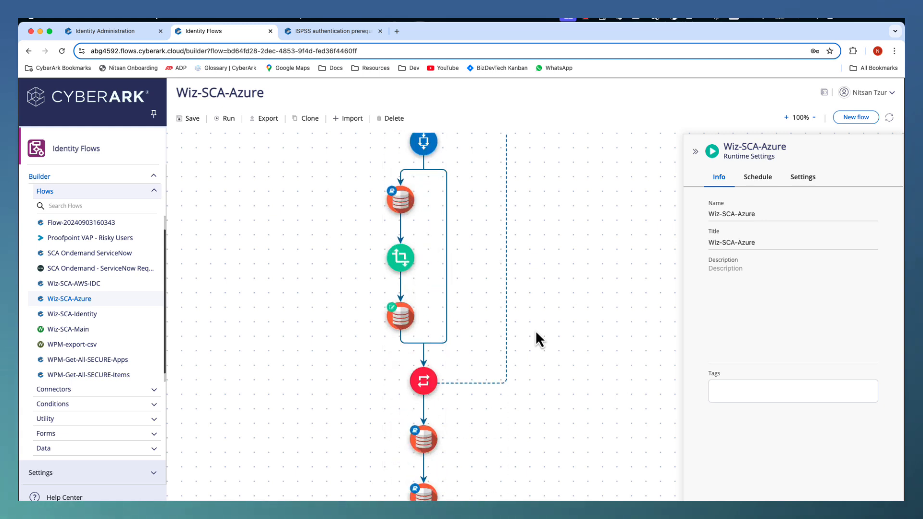
scroll(536, 330, "down", 15)
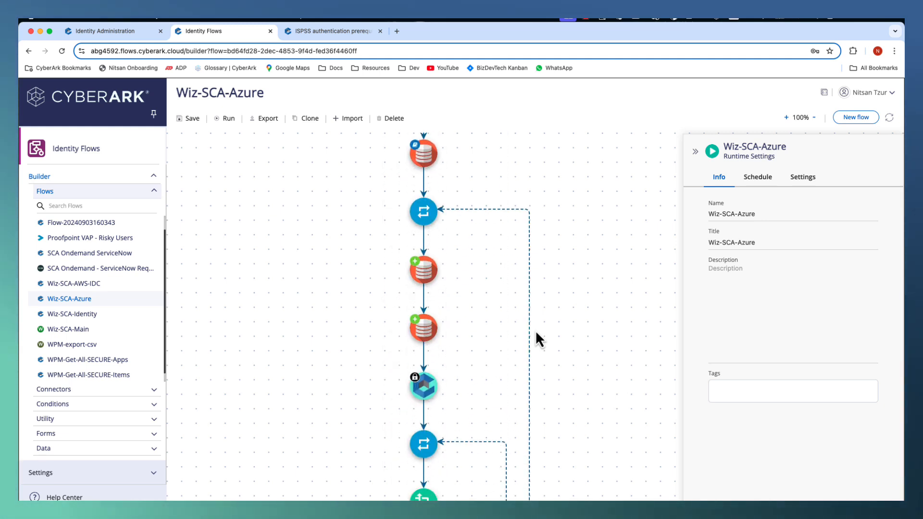
left_click(424, 288)
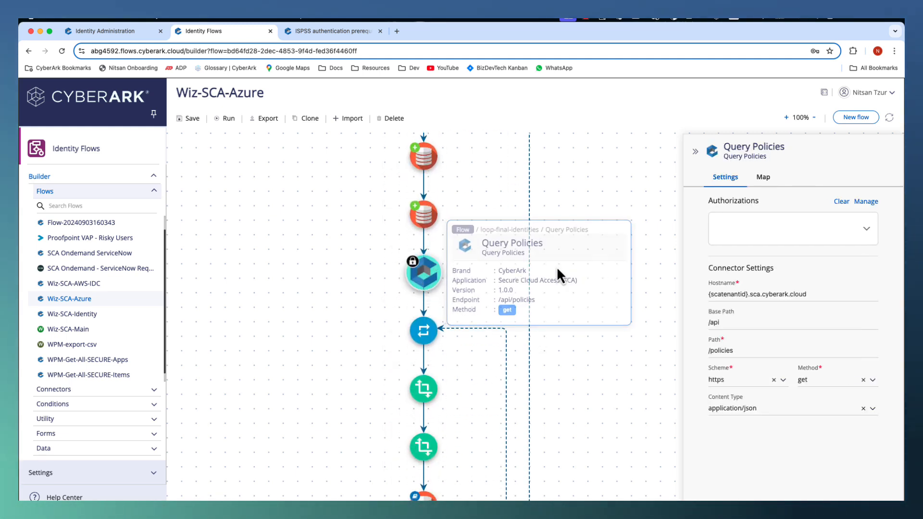
left_click(766, 239)
scroll(771, 284, "up", 3)
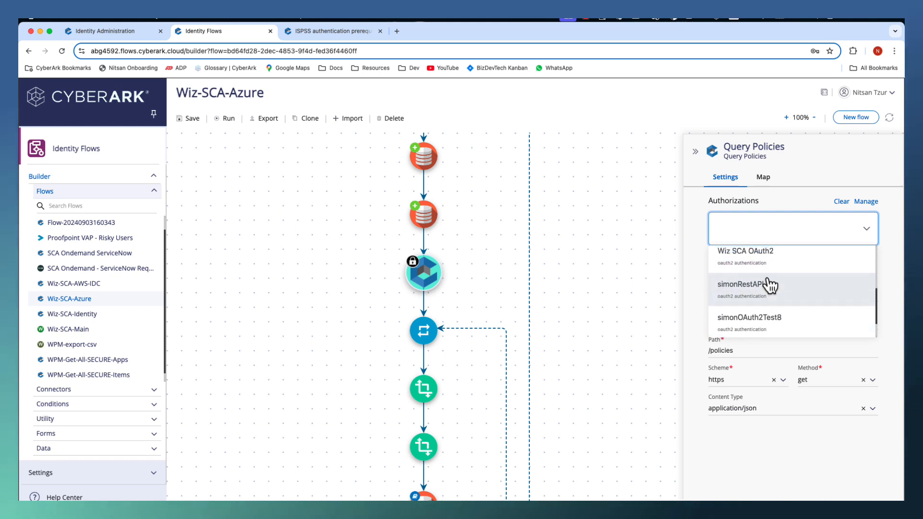
left_click(769, 284)
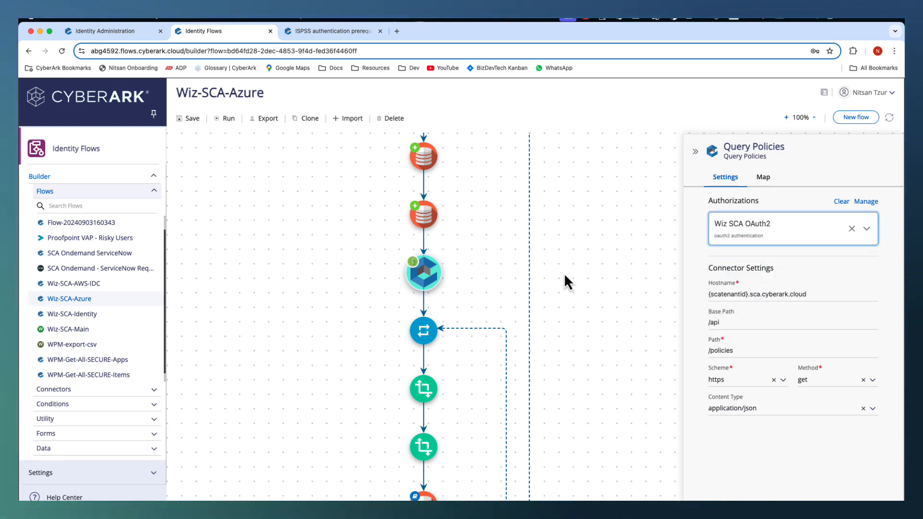
Step: Assign the Wiz SCA OAuth2 authorization to the Create Policy connector further down the Wiz-SCA-Azure flow
scroll(529, 279, "down", 5)
scroll(529, 279, "down", 10)
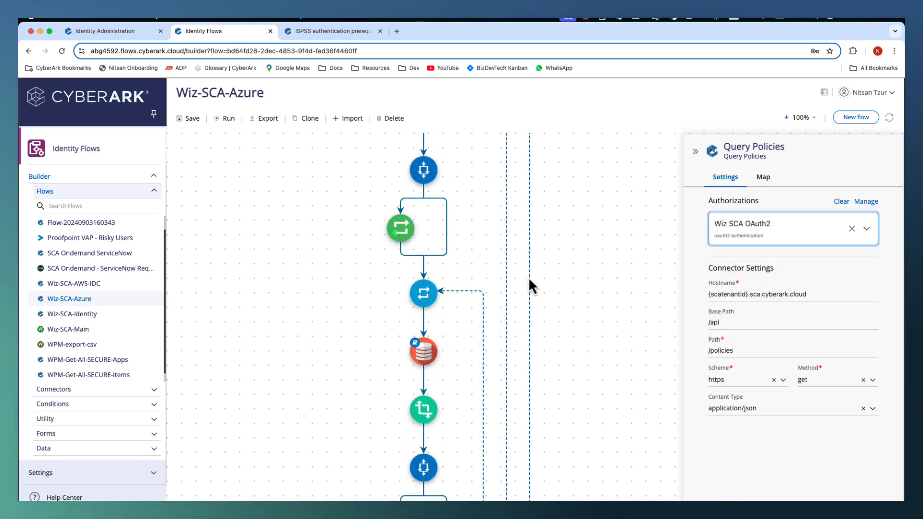
scroll(529, 279, "down", 20)
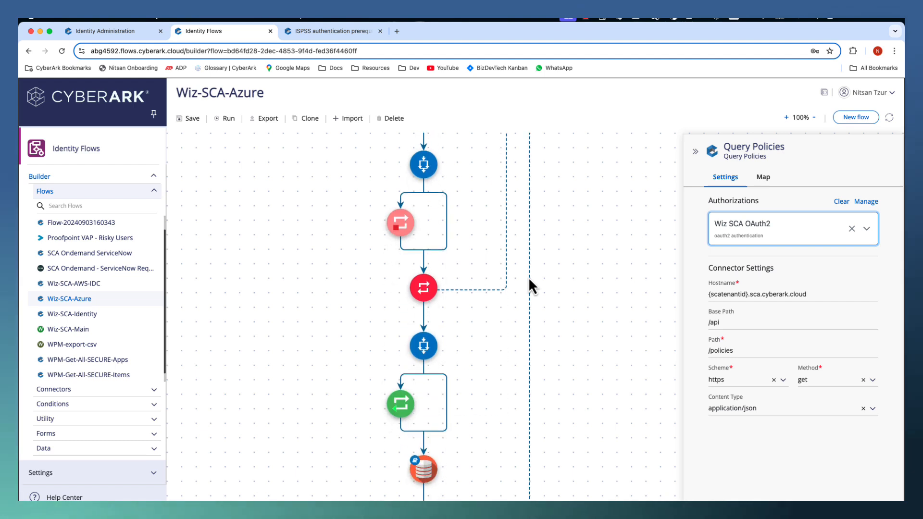
scroll(529, 287, "down", 3)
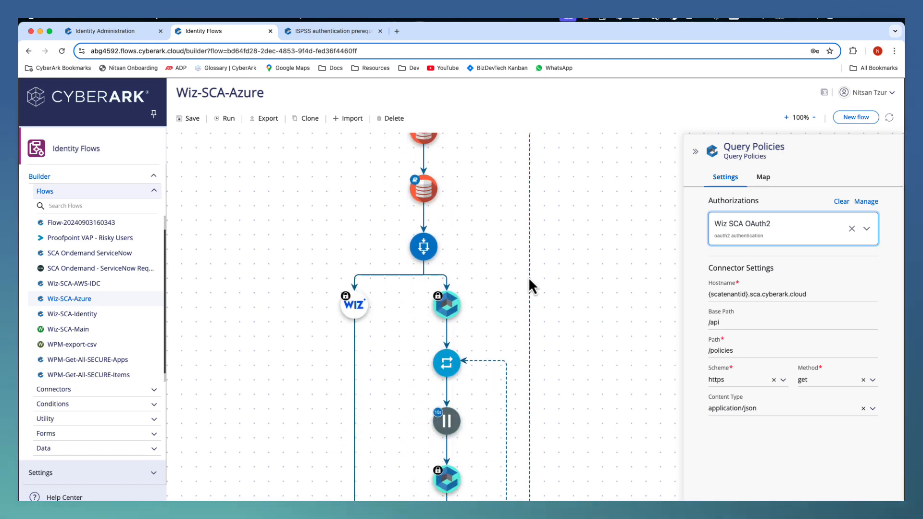
left_click(447, 305)
left_click(747, 245)
scroll(740, 288, "up", 2)
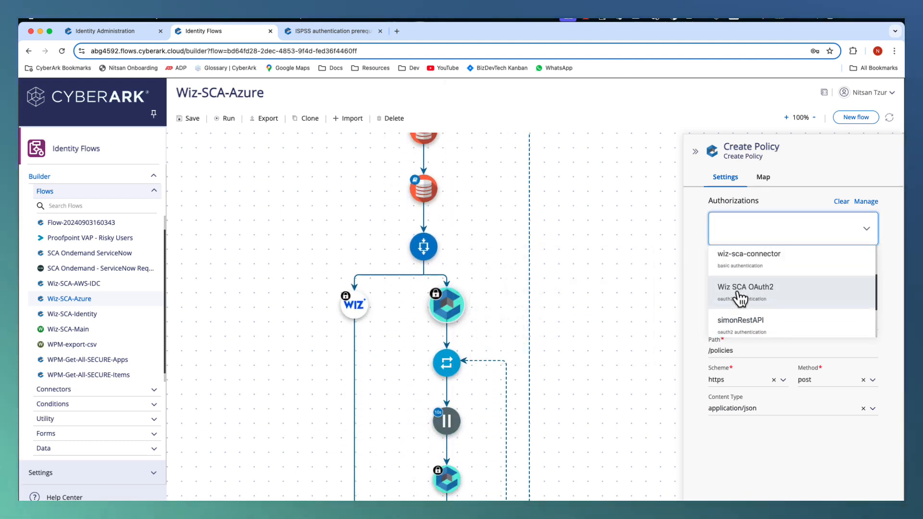
left_click(740, 299)
Step: Assign the Wiz SCA OAuth2 authorization to the Integrations Status connector and save the Wiz-SCA-Azure flow
scroll(557, 305, "down", 3)
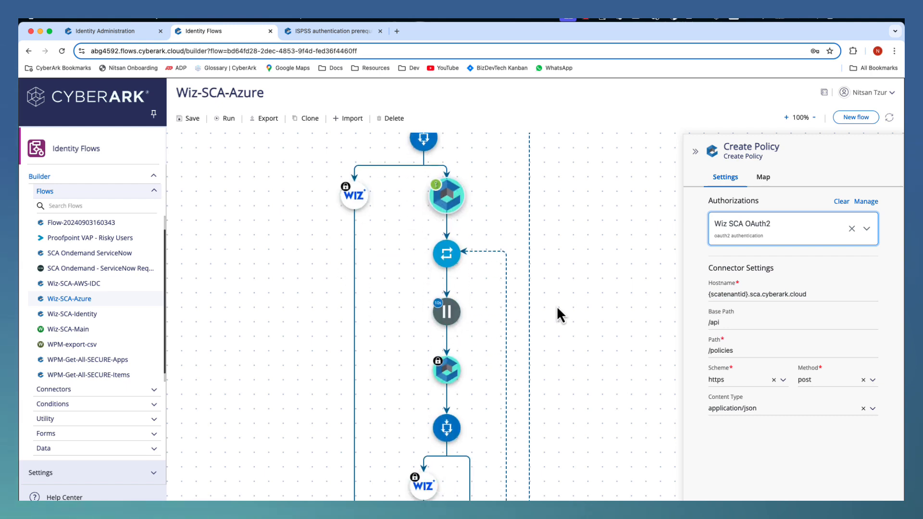
left_click(447, 370)
left_click(806, 235)
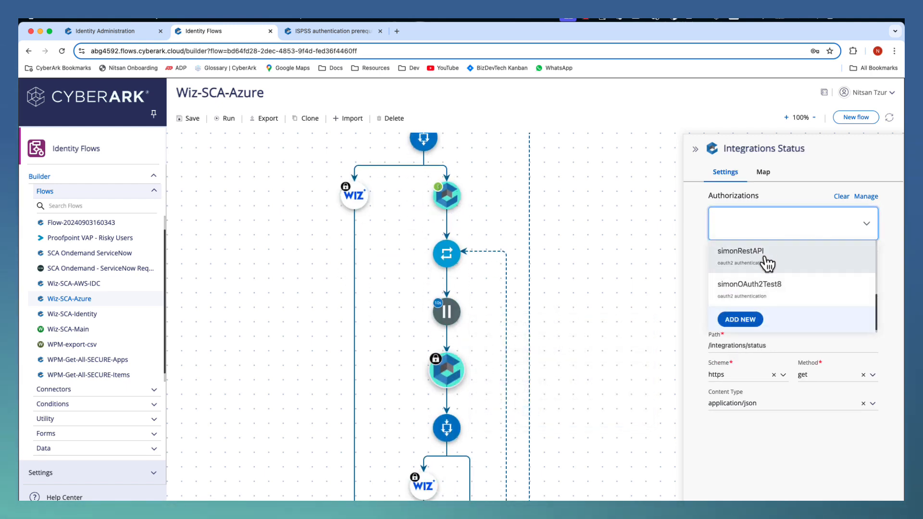
scroll(767, 295, "up", 3)
left_click(768, 297)
scroll(553, 297, "down", 6)
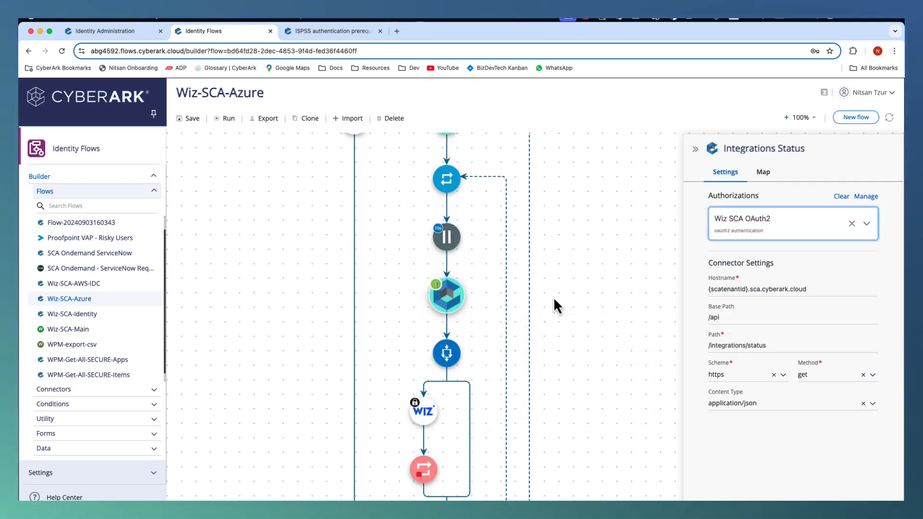
scroll(553, 297, "down", 3)
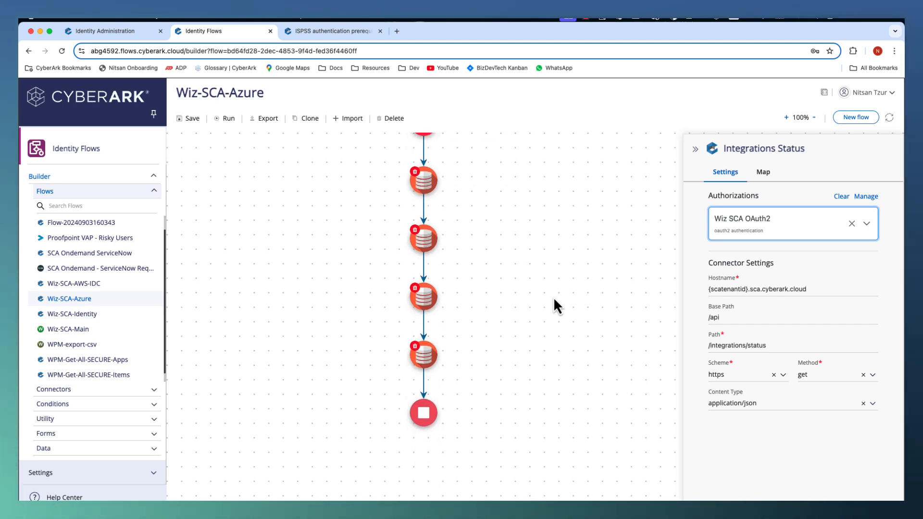
left_click(191, 120)
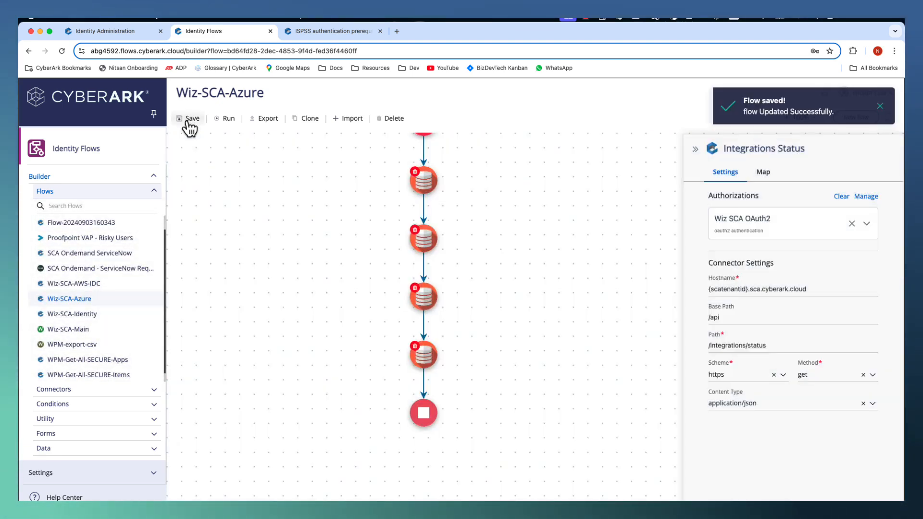
Step: Open the Wiz-SCA-Identity flow and assign the Wiz SCA OAuth2 authorization to its Redrock Query connector
left_click(72, 315)
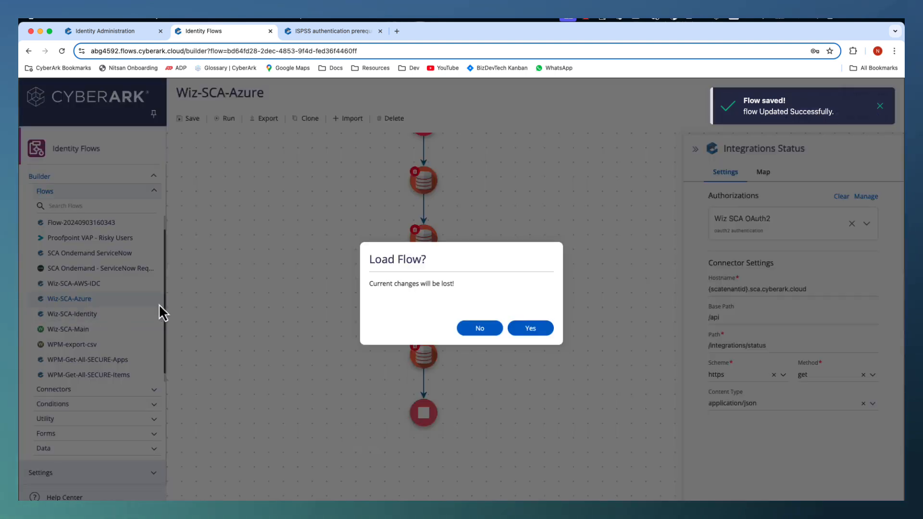
left_click(542, 326)
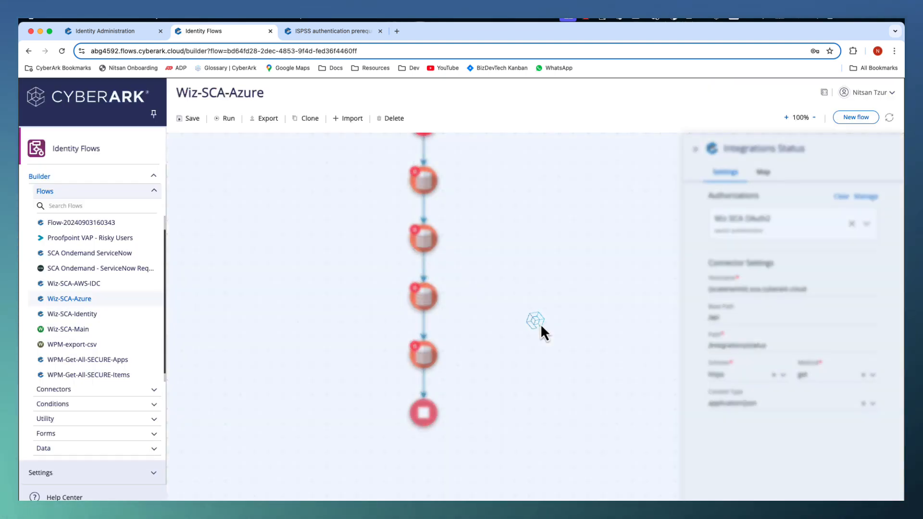
scroll(540, 324, "up", 7)
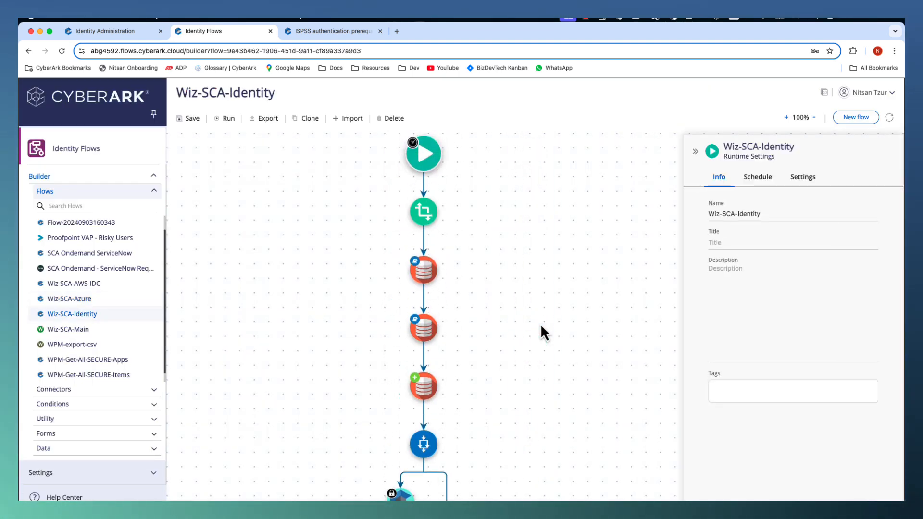
scroll(540, 324, "down", 5)
left_click(399, 267)
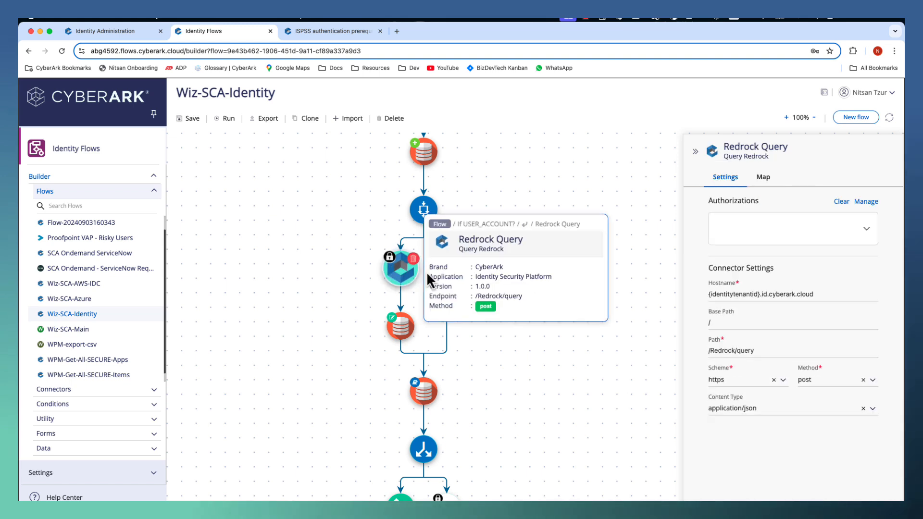
left_click(777, 236)
scroll(772, 277, "up", 2)
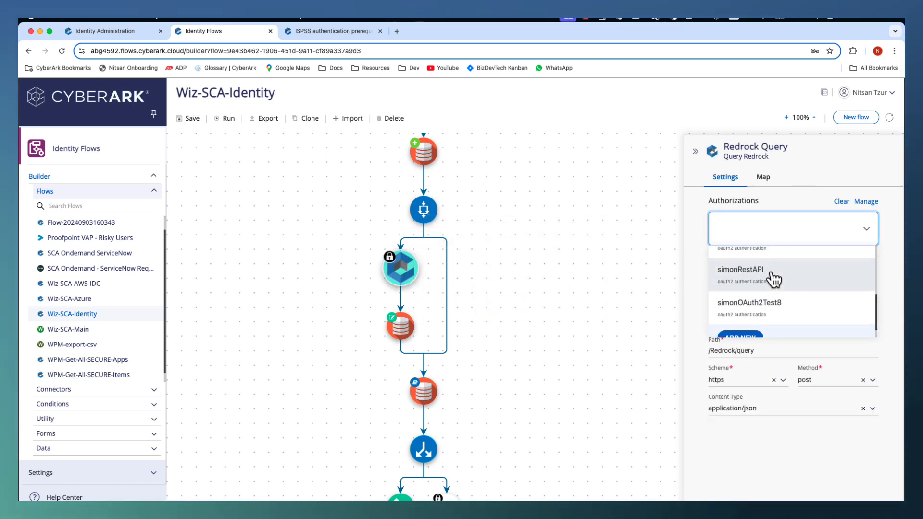
left_click(774, 278)
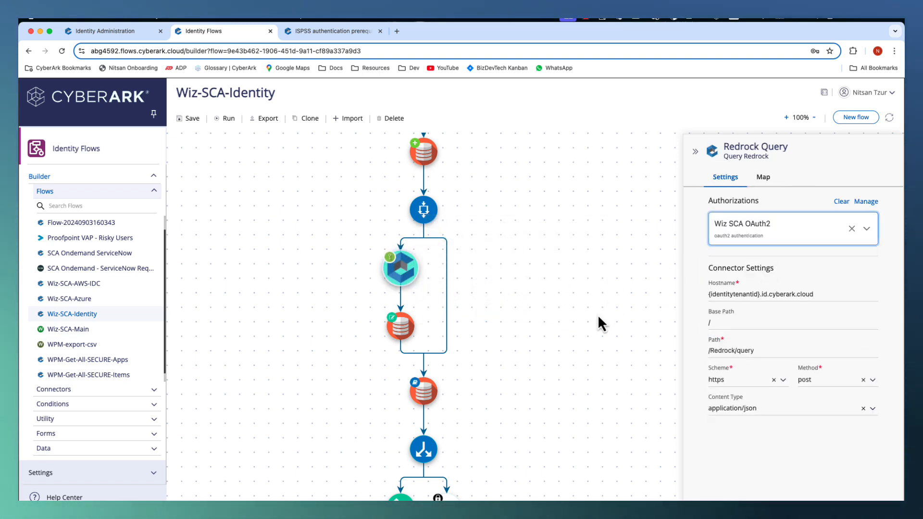
Step: Save the Wiz-SCA-Identity flow and open the Wiz-SCA-Main flow
scroll(598, 315, "down", 9)
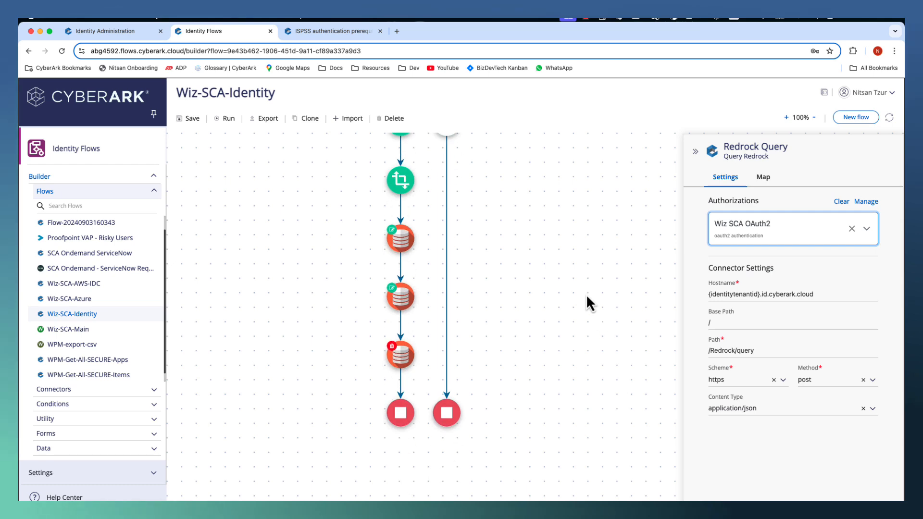
left_click(189, 120)
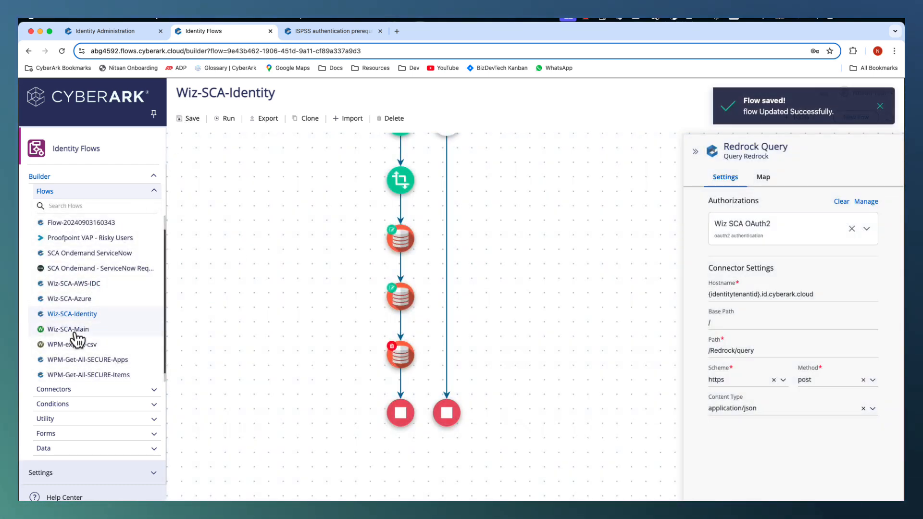
left_click(75, 334)
left_click(542, 329)
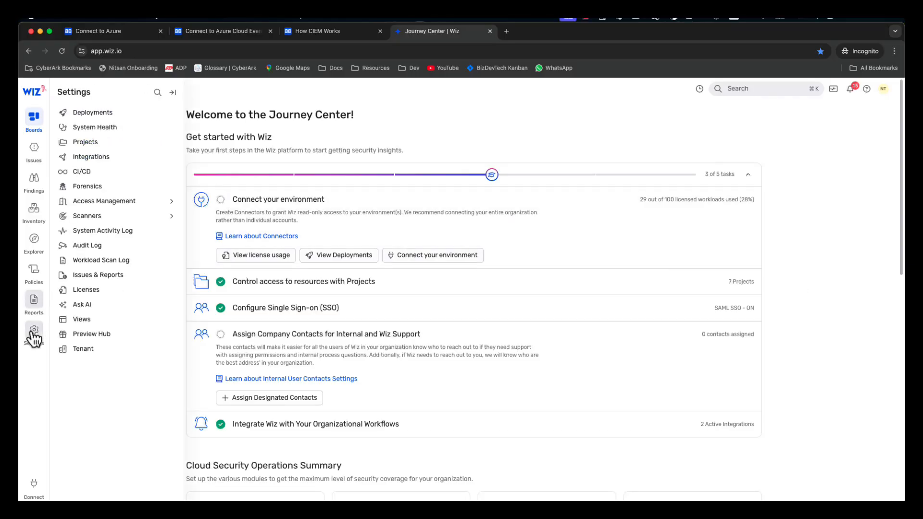
Step: In Wiz, start adding a CyberArk integration, found by searching for "cyber", and name it "Wiz SCA integration"
left_click(34, 333)
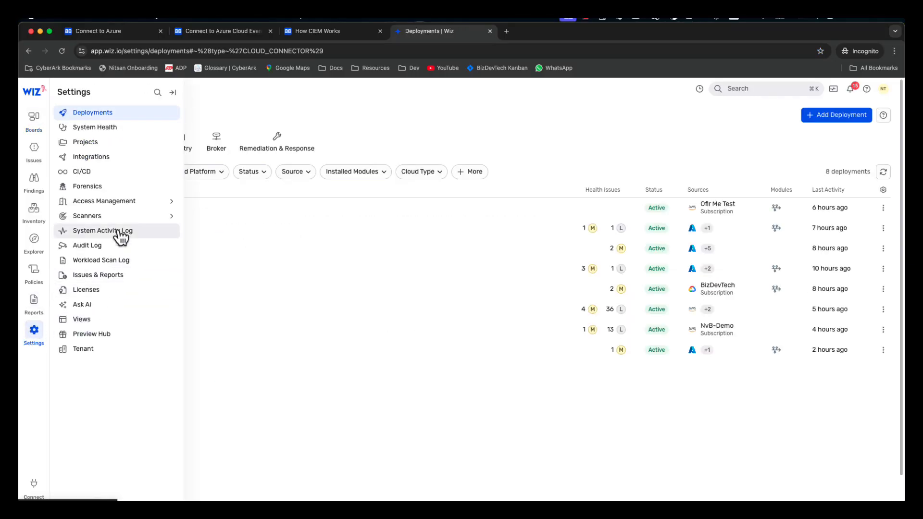
left_click(101, 162)
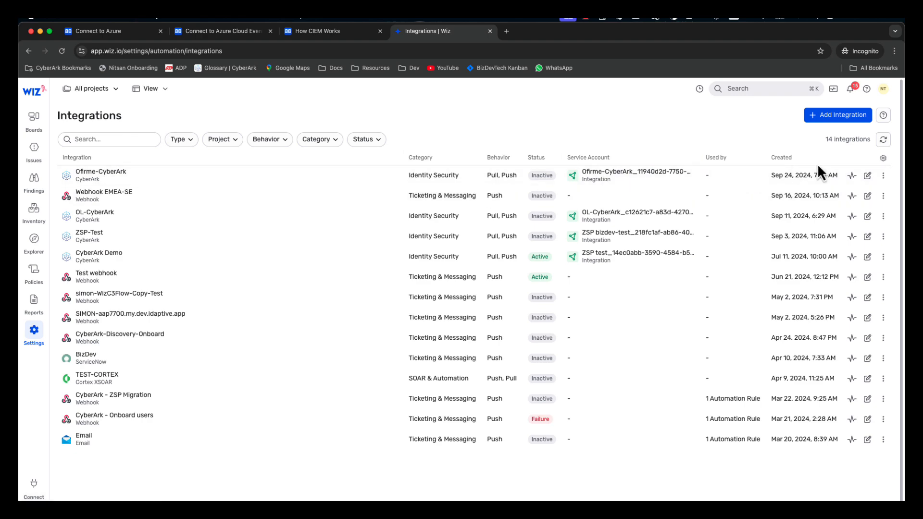
left_click(826, 115)
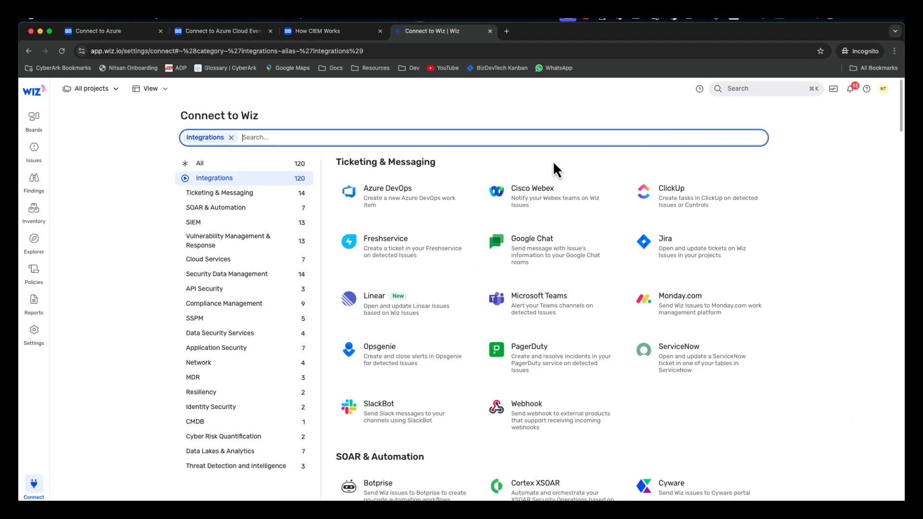
type("cyber")
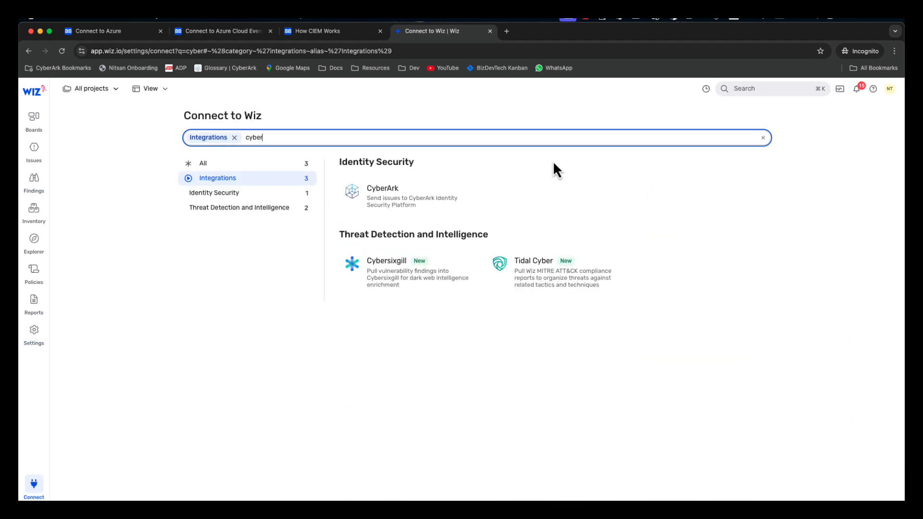
left_click(396, 199)
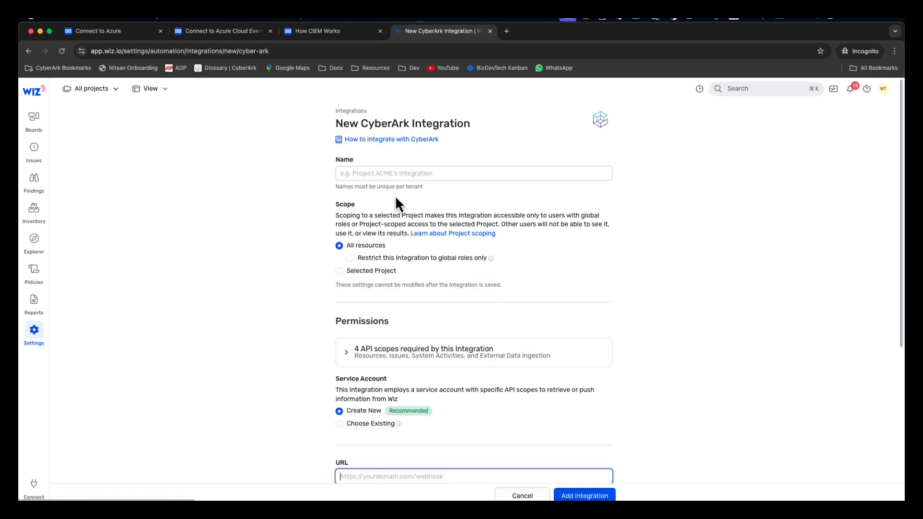
left_click(394, 174)
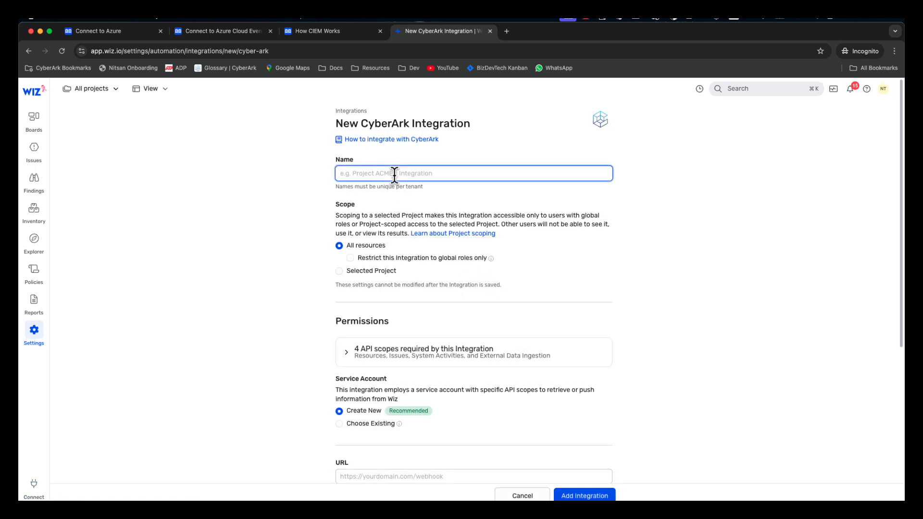
type("Wiz SCA integration")
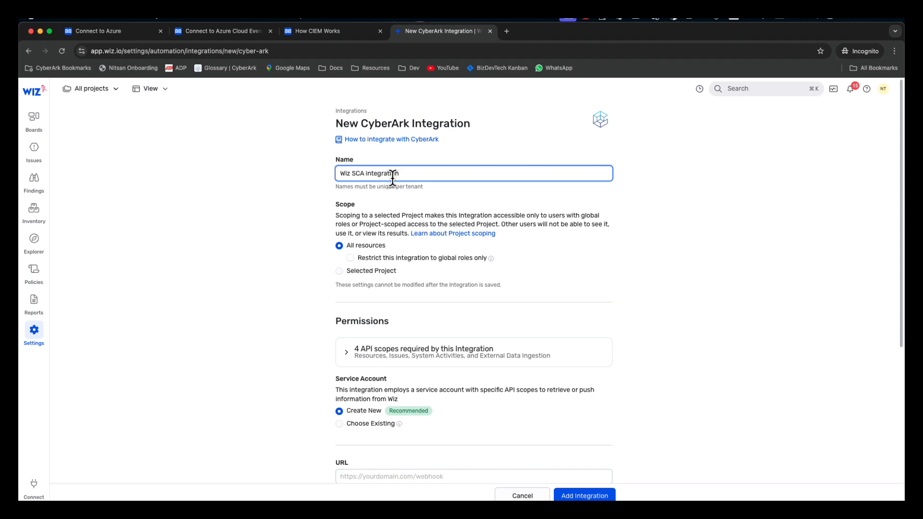
Step: Copy the Wiz-SCA-Main flow's API Flow URL from Identity Flows and paste it as the Wiz integration's URL
scroll(364, 285, "down", 1)
scroll(364, 284, "down", 3)
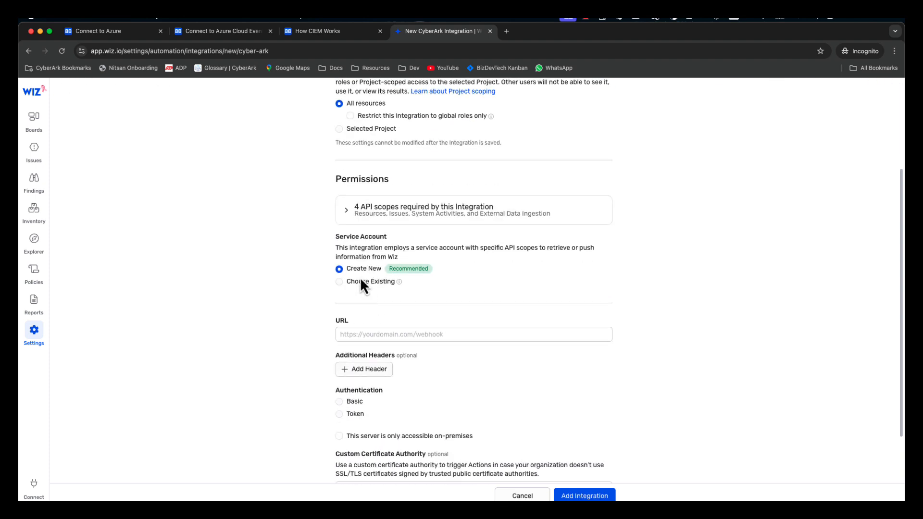
left_click(377, 335)
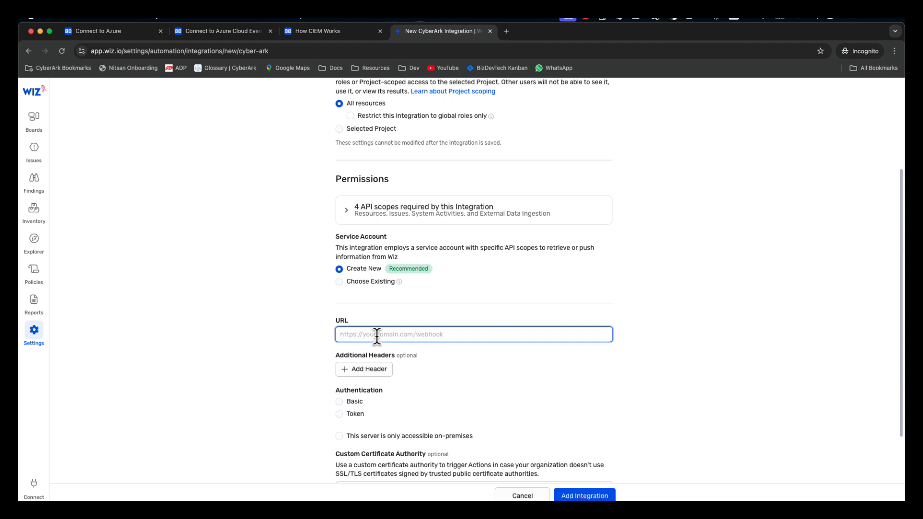
key("super+grave")
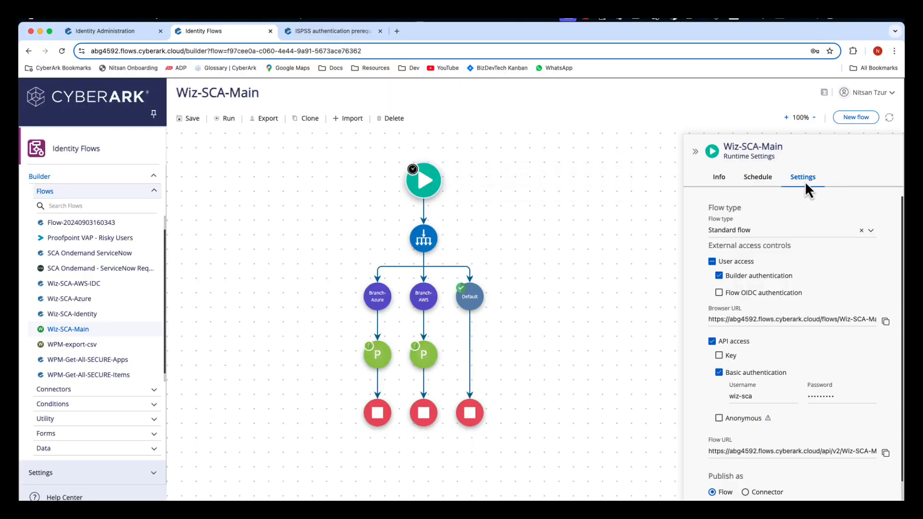
left_click(886, 453)
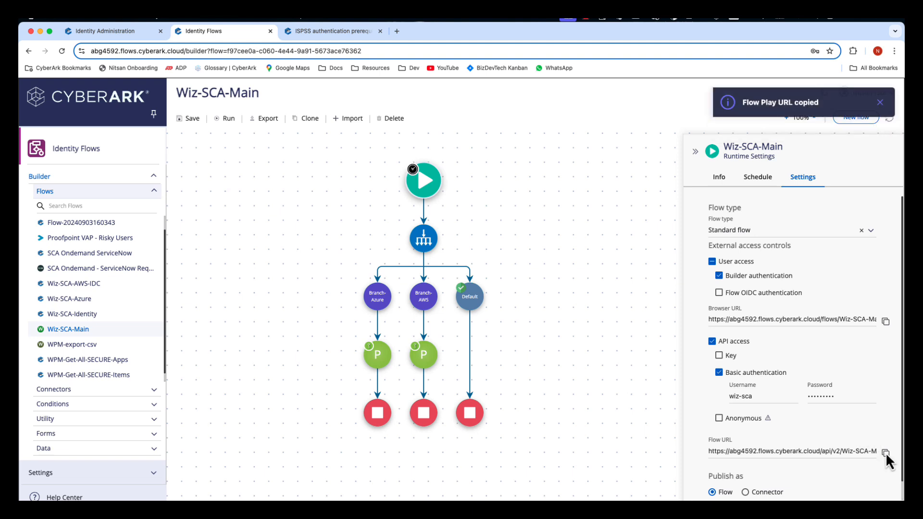
key("super+grave")
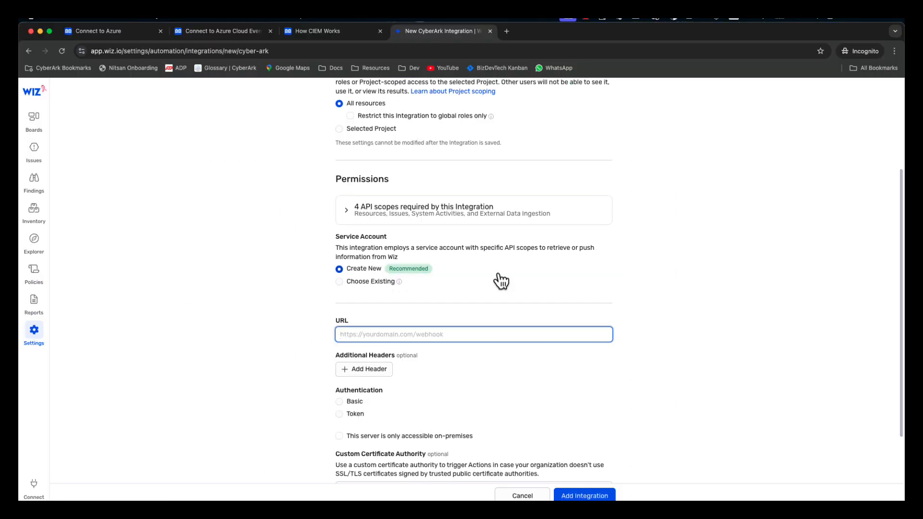
key("super+v")
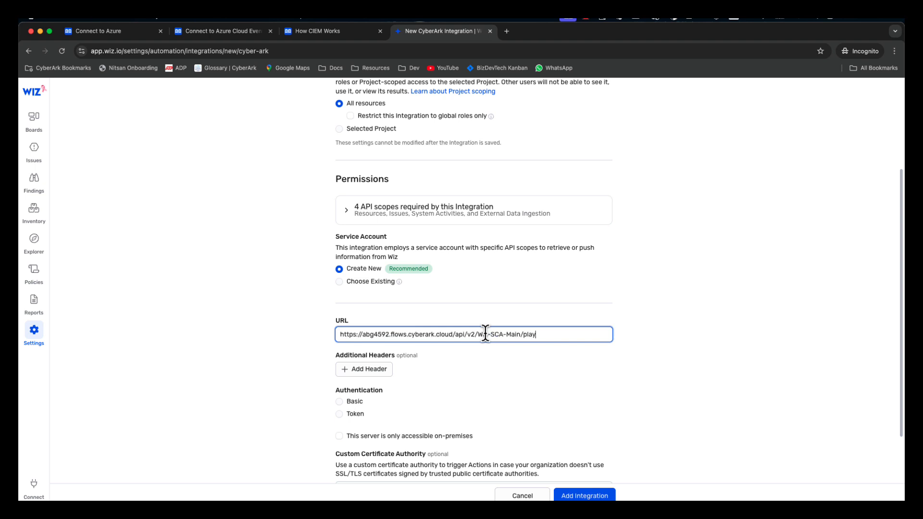
Step: Set the integration's authentication to Basic with the username wiz-sca and enter the flow's password
scroll(486, 333, "down", 3)
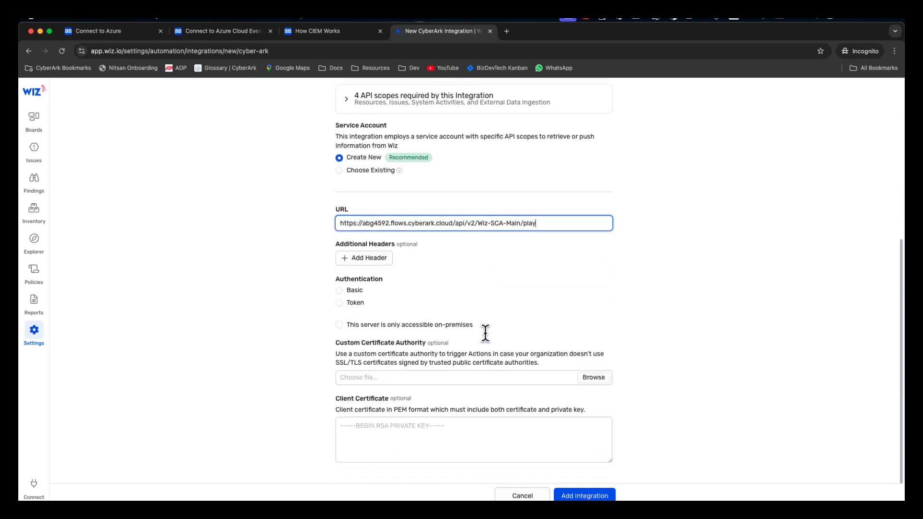
left_click(340, 291)
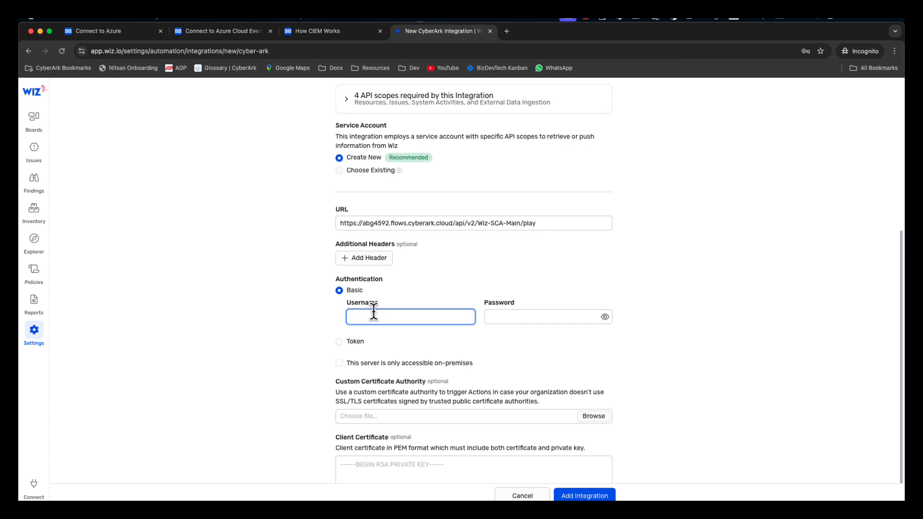
type("wiz-sc")
key("Tab")
type("••••••••")
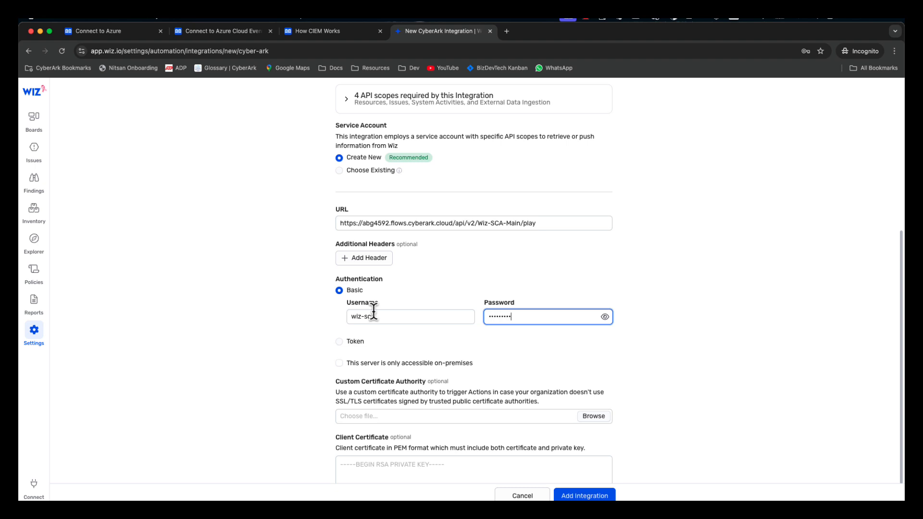
scroll(374, 313, "down", 1)
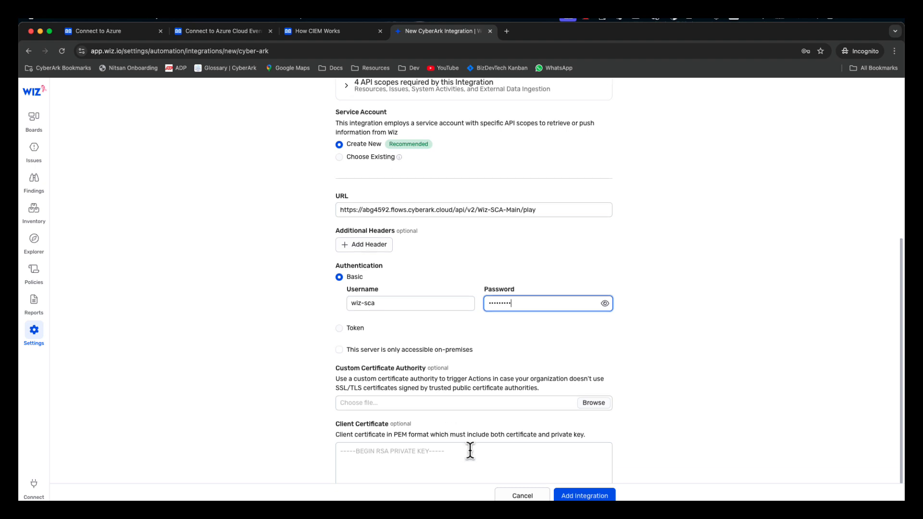
Step: Add the configured CyberArk integration in Wiz
left_click(579, 499)
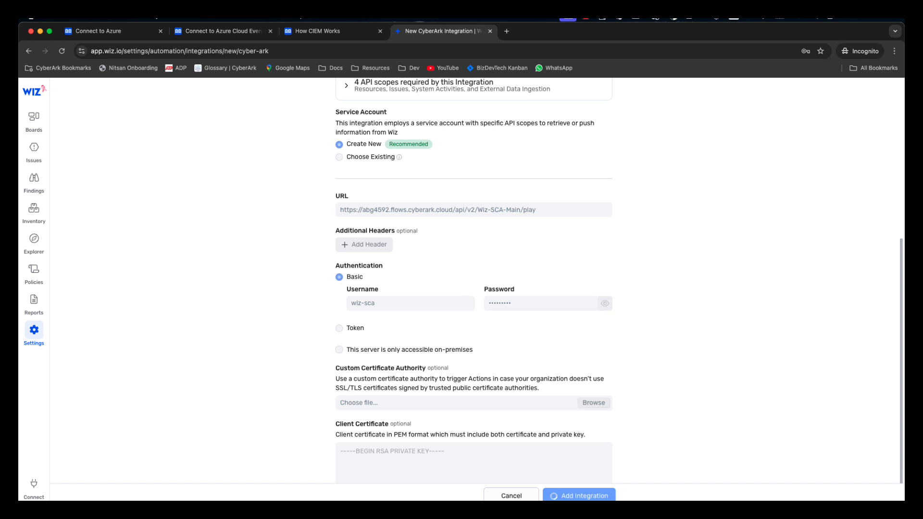
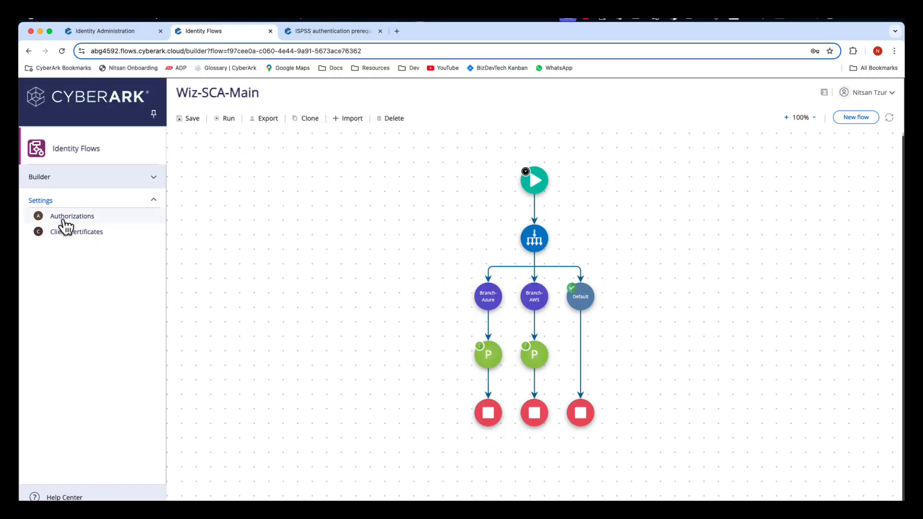
Step: In Identity Flows, start an OAuth2 authorization named "Wiz REST API" with the Client Credentials flow and application/x-www-form-urlencoded content type
left_click(63, 221)
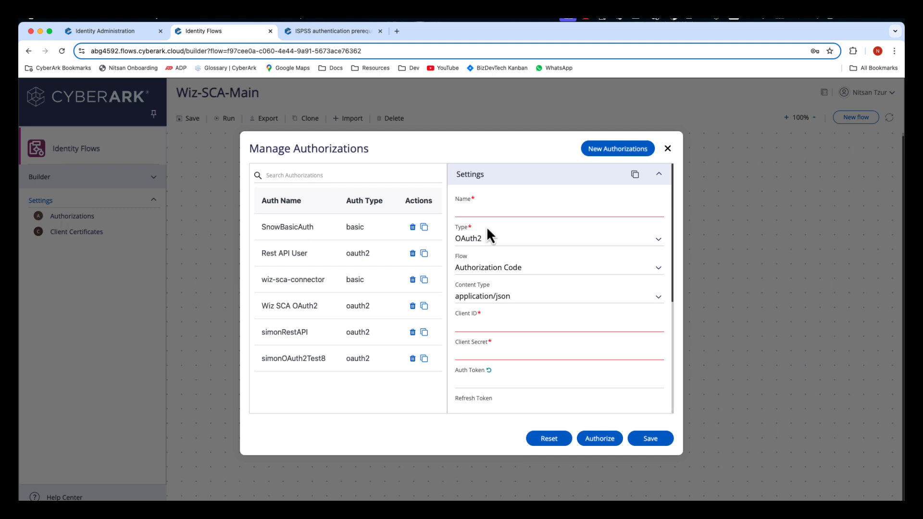
left_click(509, 208)
type("W")
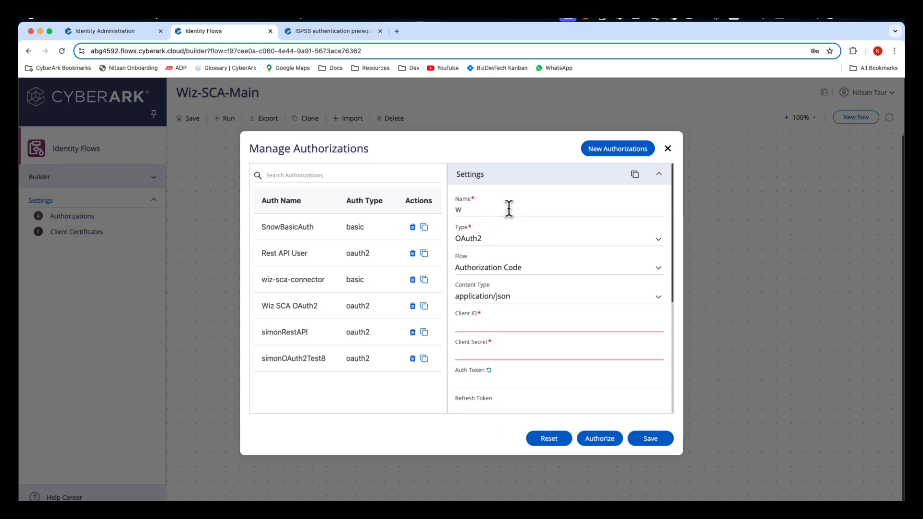
type("iz REST API")
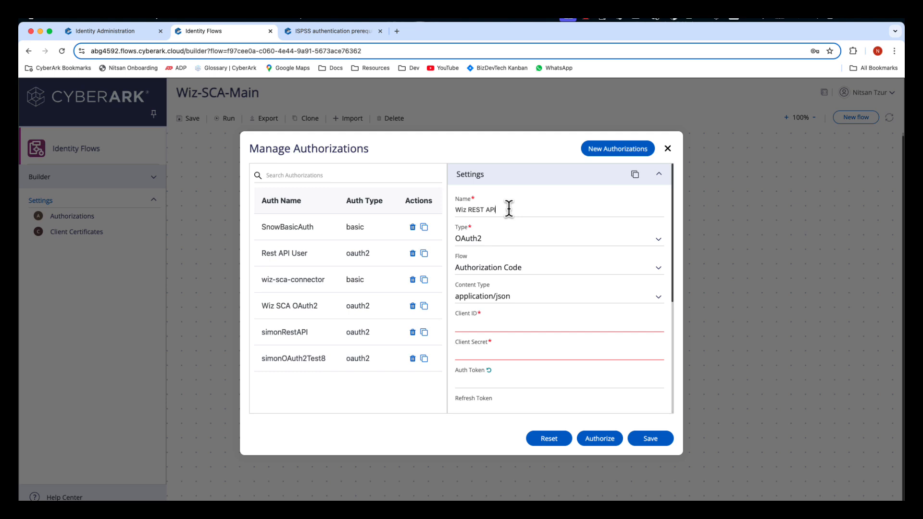
left_click(498, 266)
left_click(498, 354)
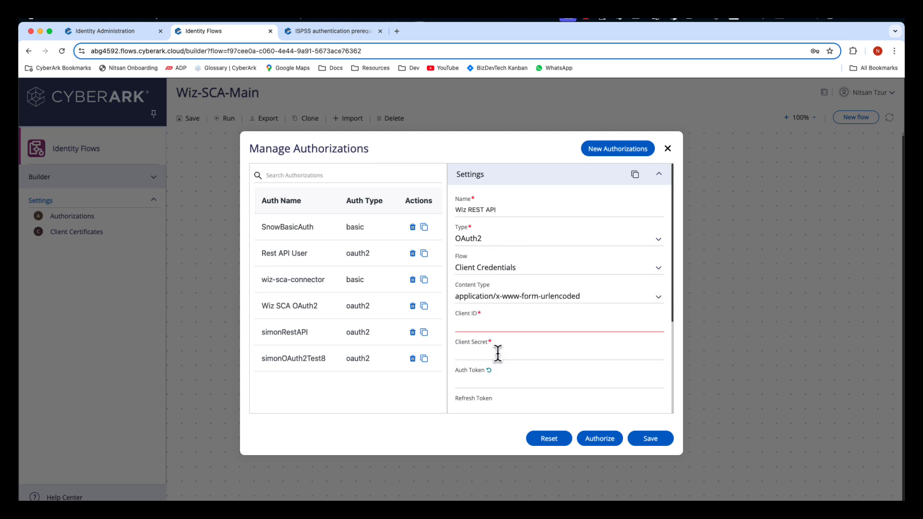
Step: Paste the Wiz service account's client ID and client secret into the Wiz REST API authorization
left_click(499, 325)
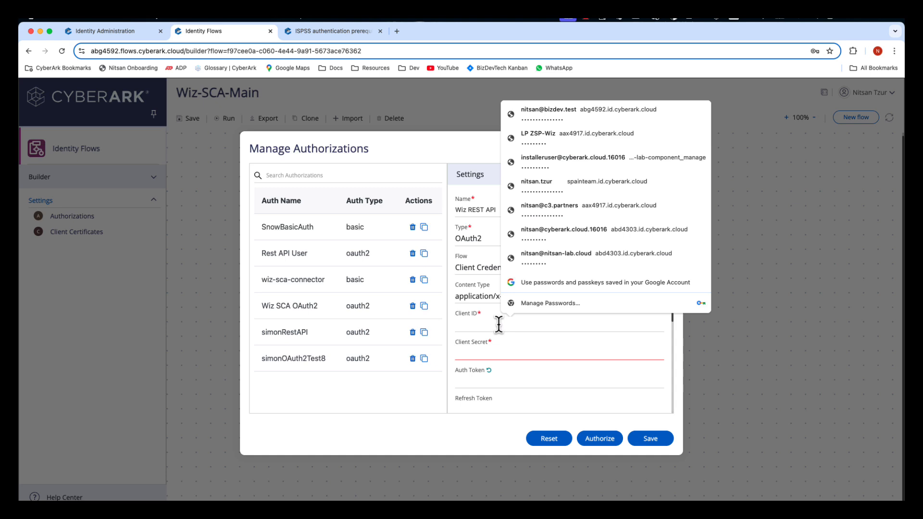
key("super+Tab")
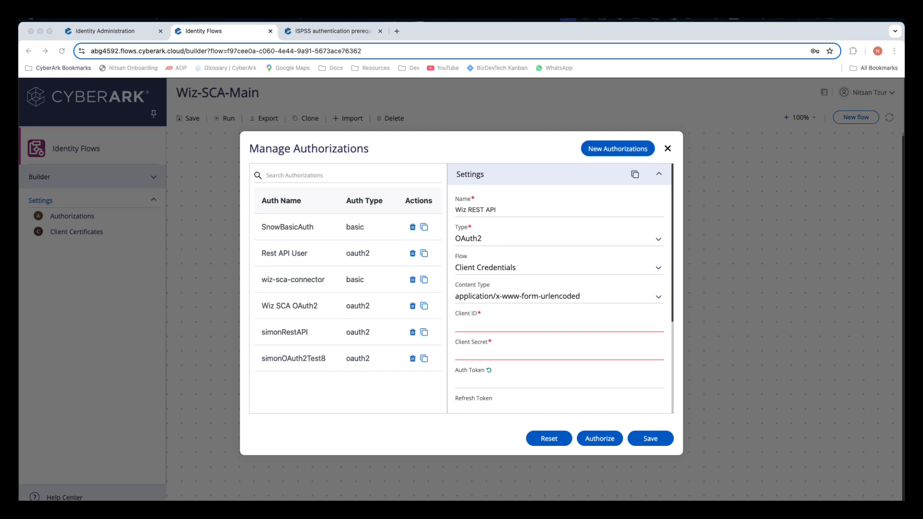
left_click(491, 323)
key("super+v")
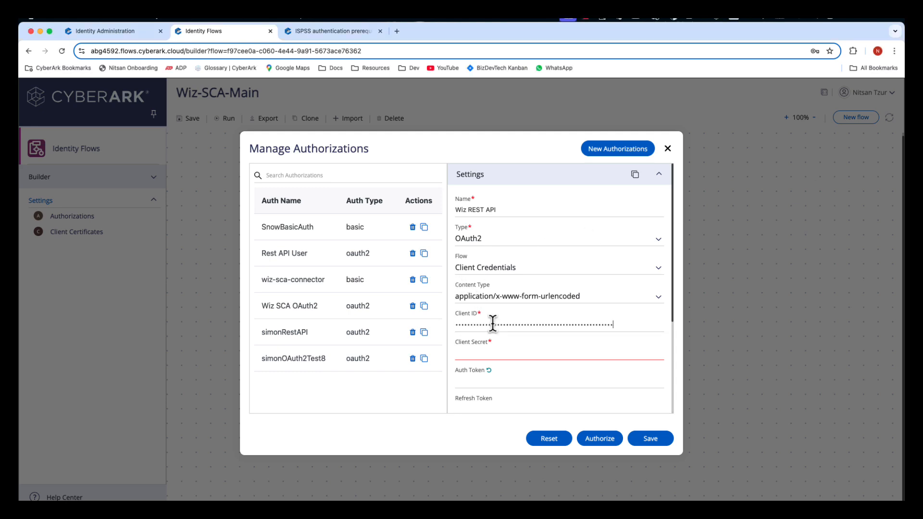
key("super+Tab")
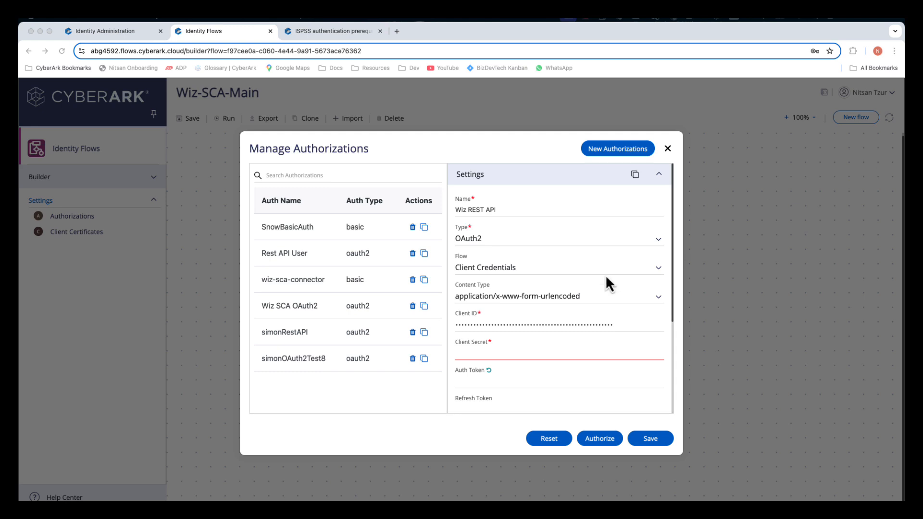
left_click(500, 356)
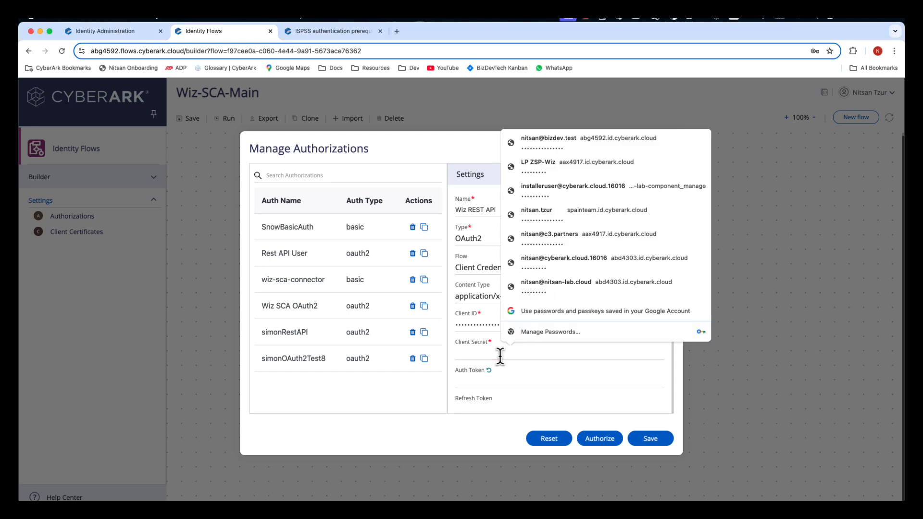
key("super+v")
scroll(506, 364, "down", 5)
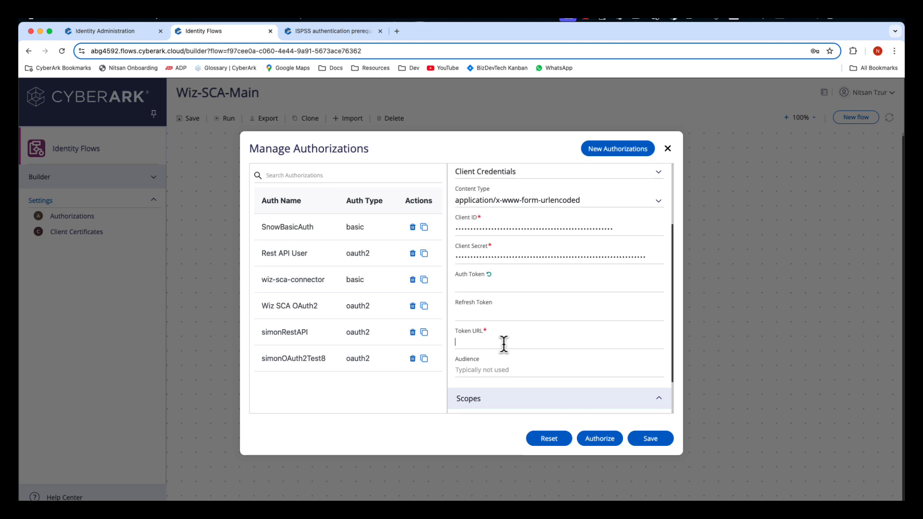
key("super+Tab")
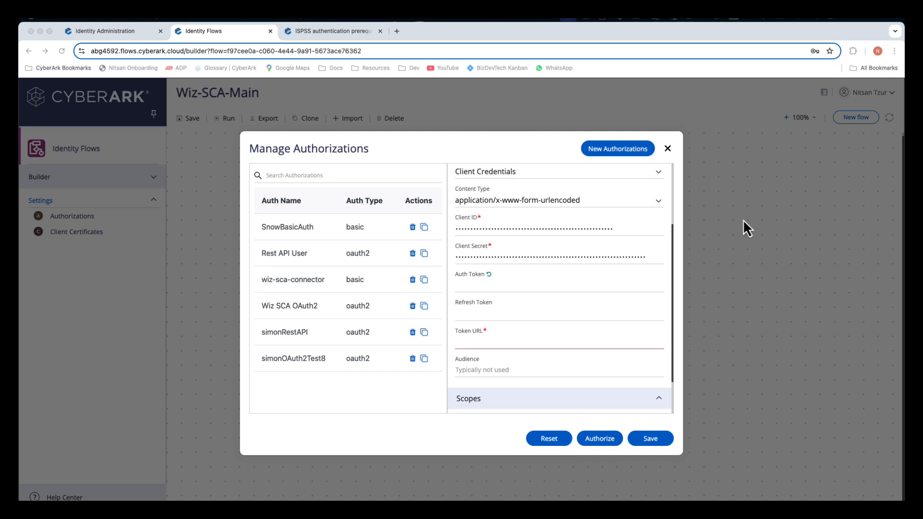
left_click(498, 347)
key("super+v")
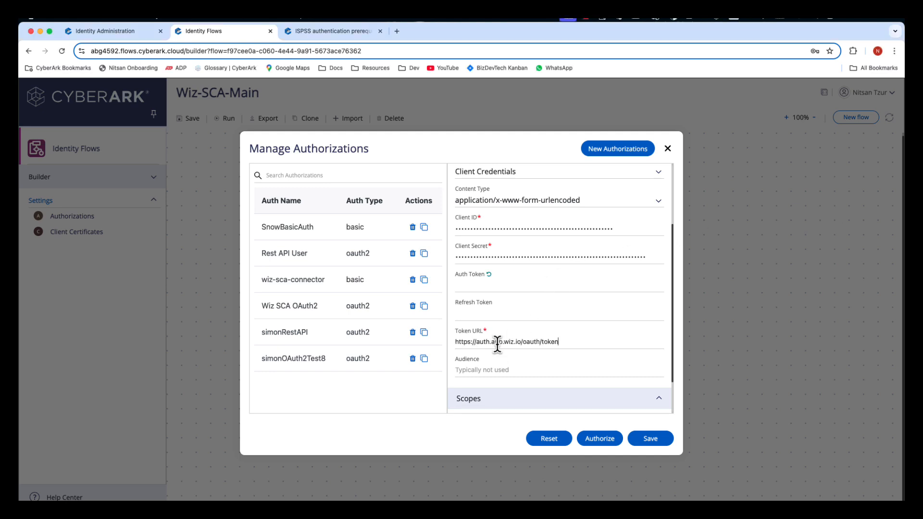
type("wiz-api")
Step: Authorize and save the Wiz REST API authorization, and close the authorization manager
left_click(604, 441)
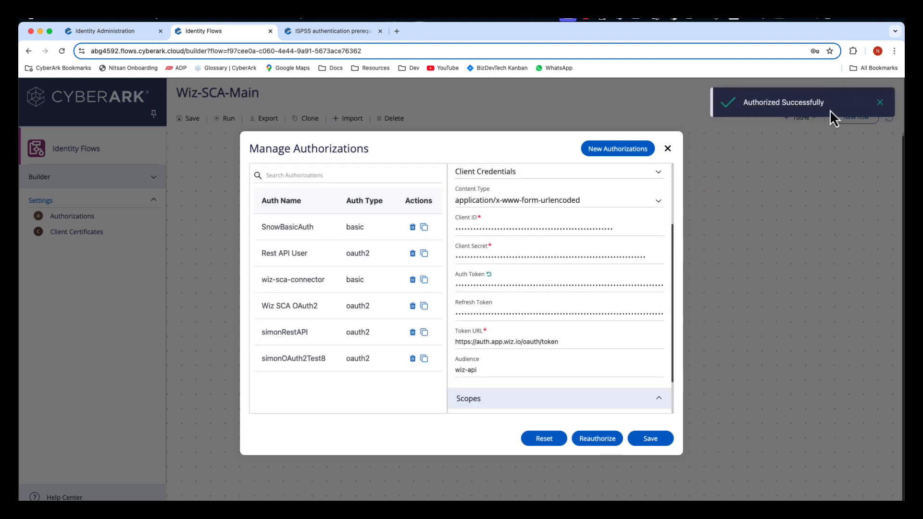
left_click(651, 440)
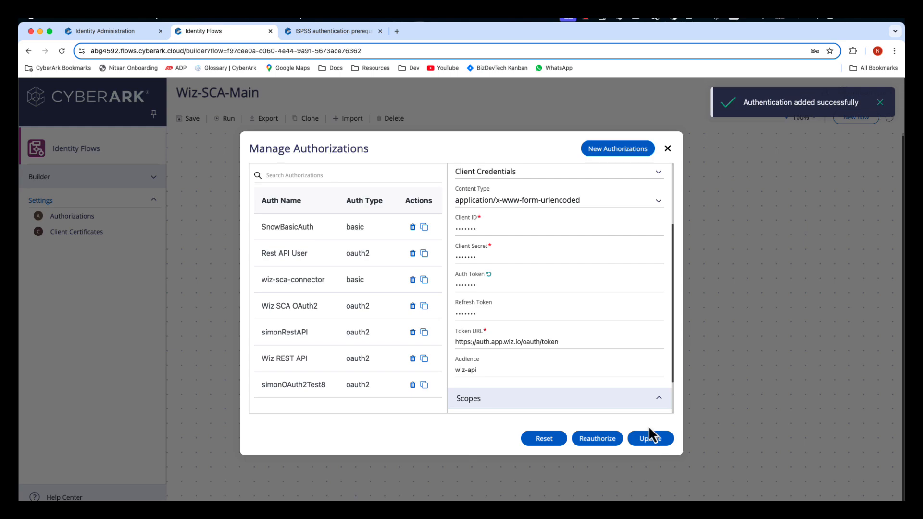
left_click(669, 148)
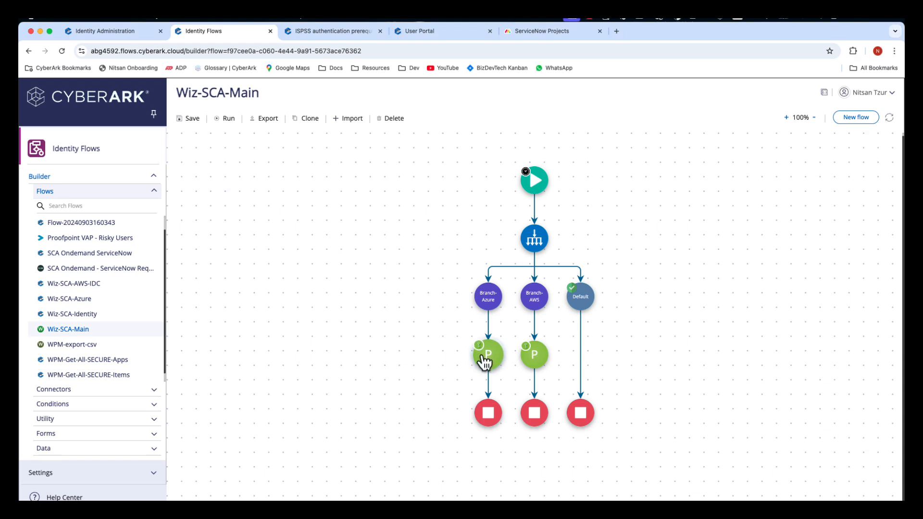
Step: Open the custom values for the identityTenantId mapping of the Azure branch's Play connector in Wiz-SCA-Main
left_click(487, 354)
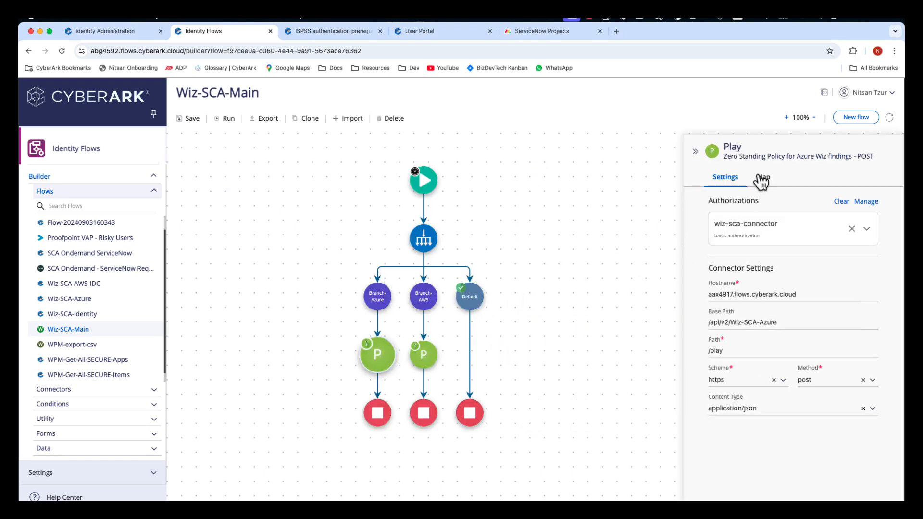
left_click(760, 178)
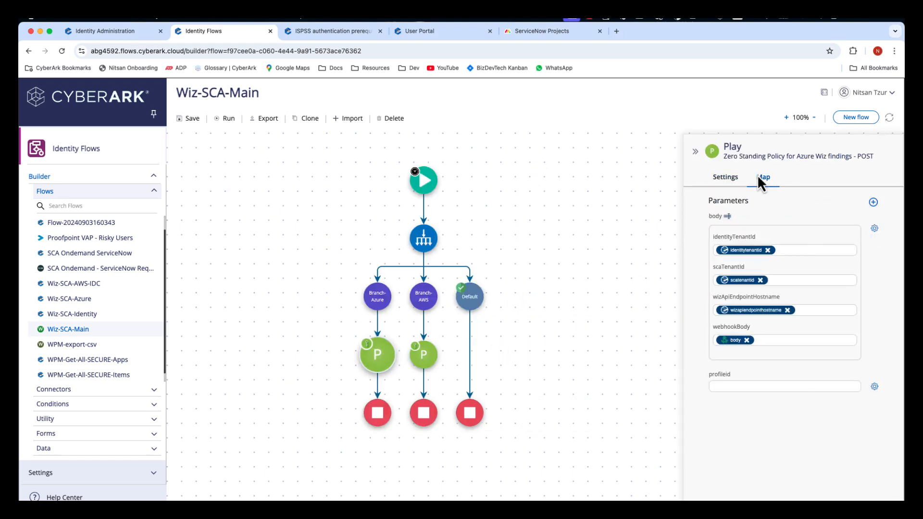
left_click(797, 251)
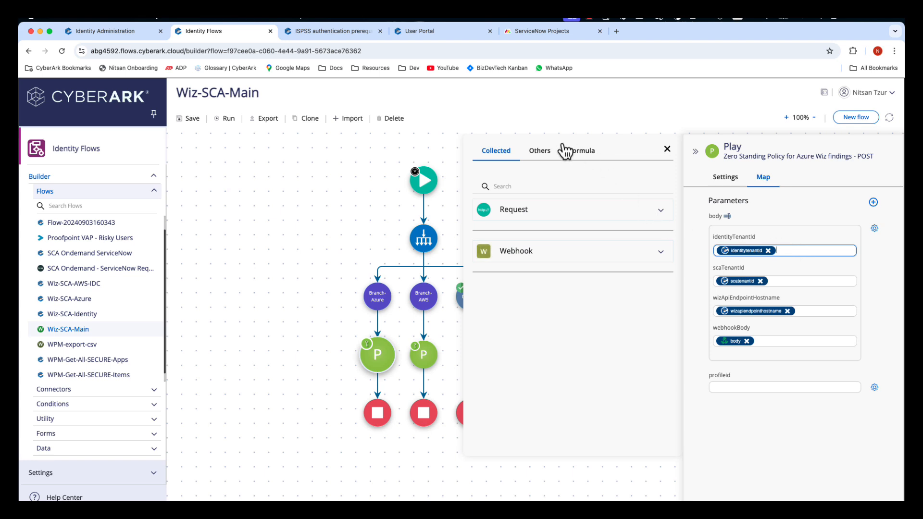
left_click(540, 154)
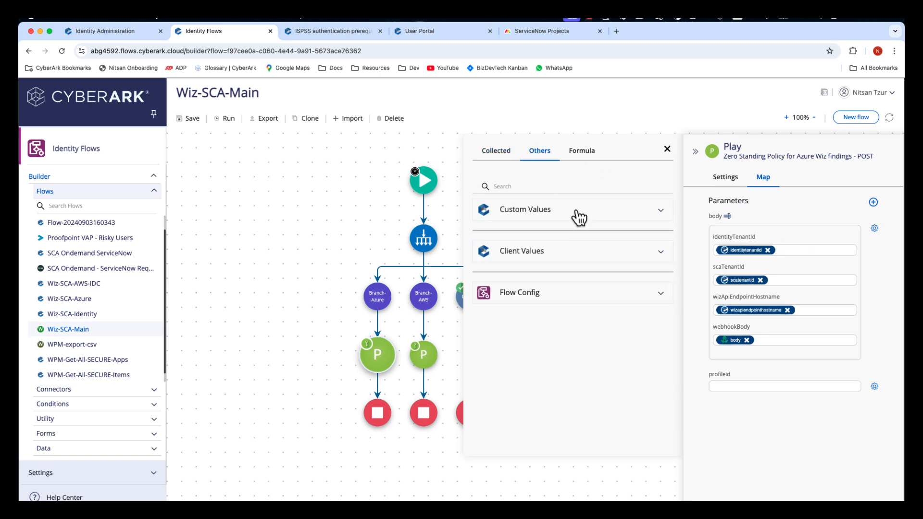
left_click(579, 216)
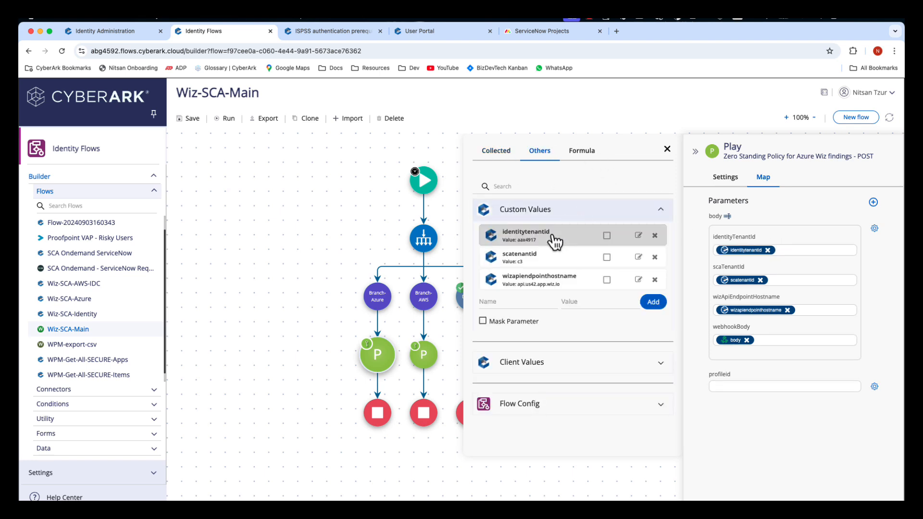
left_click(553, 239)
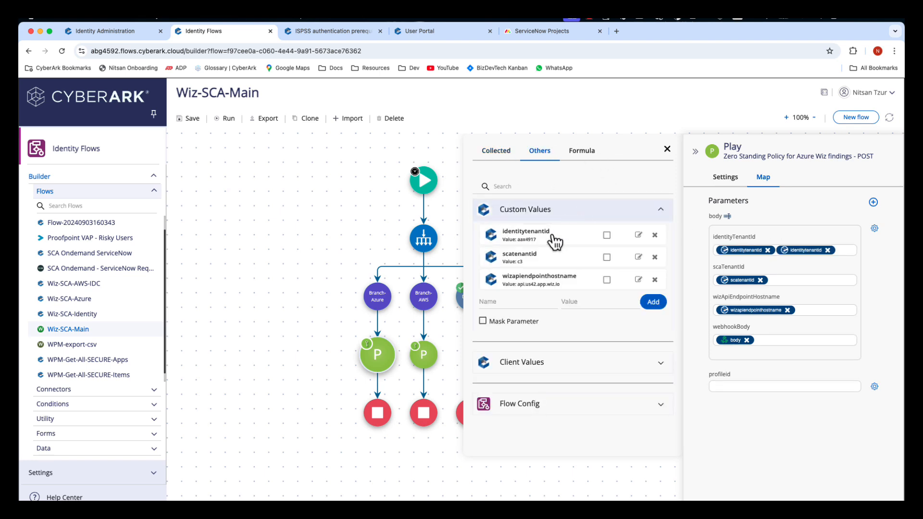
left_click(827, 250)
Step: Update the identitytenantid custom value to abg4592, copied from the tenant's web address
left_click(640, 235)
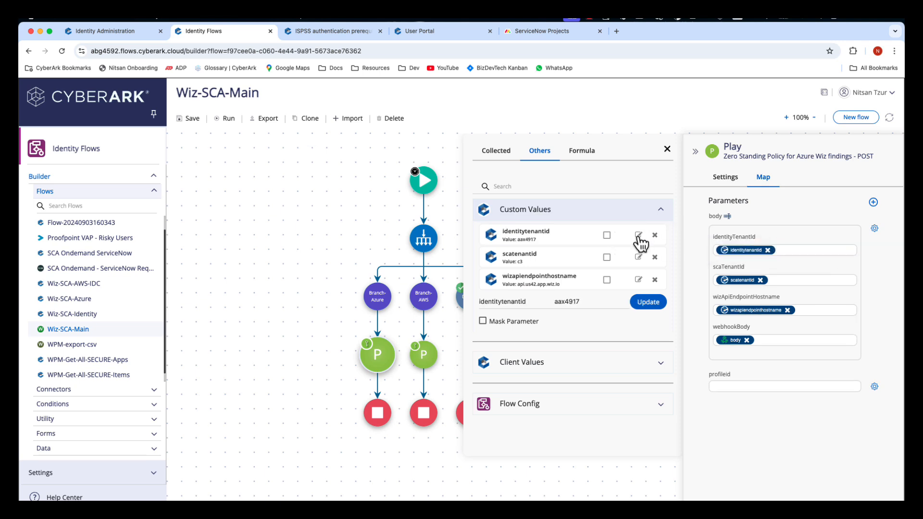
double_click(110, 51)
key("super+c")
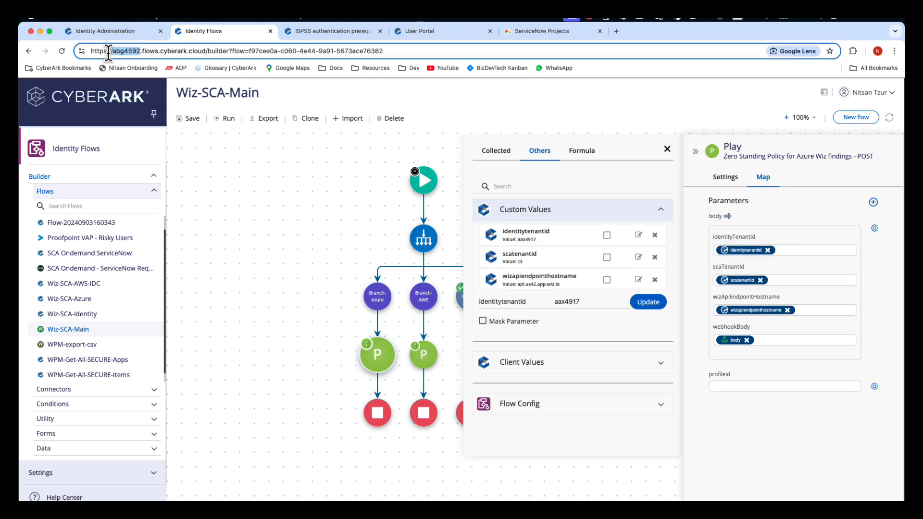
left_click(563, 302)
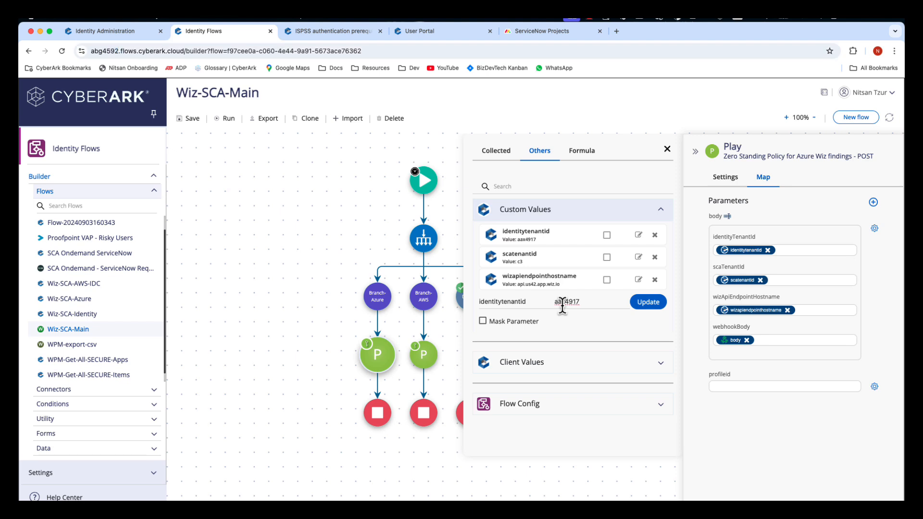
key("super+a")
key("super+v")
left_click(651, 303)
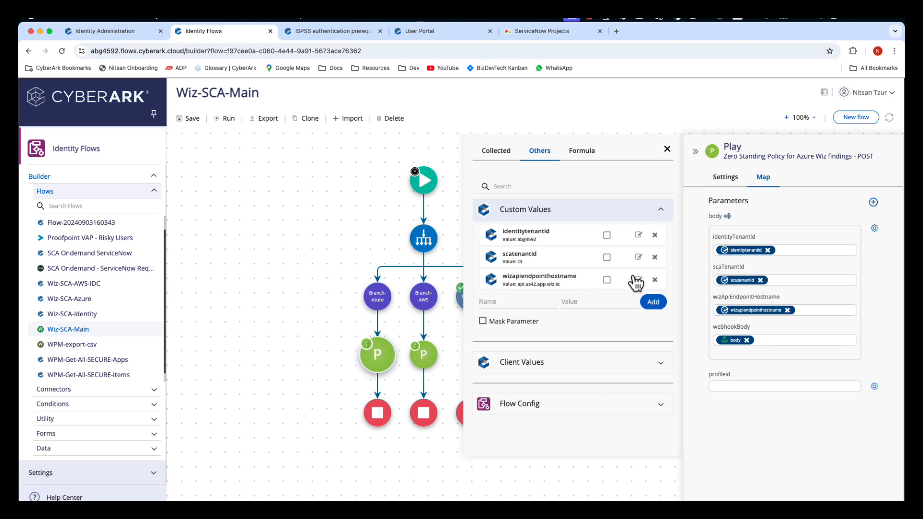
Step: Update the scatenantid custom value to bizdev
left_click(639, 258)
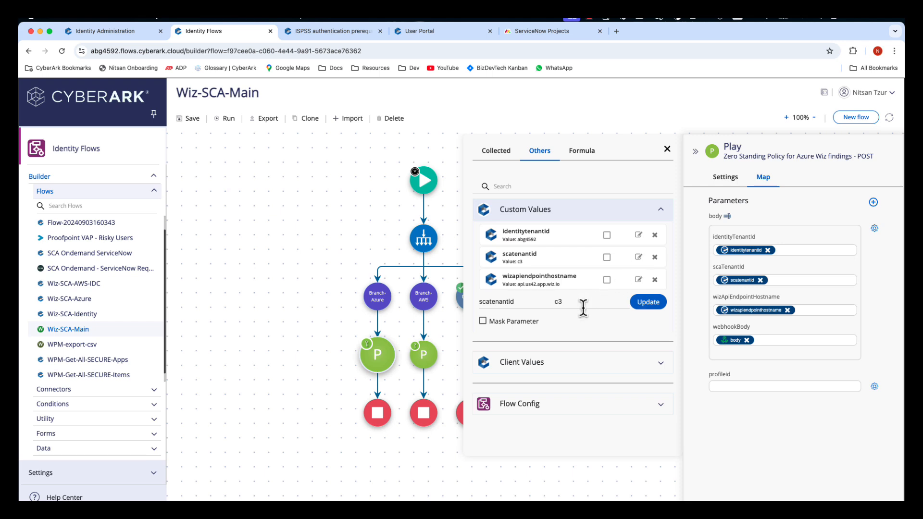
left_click_drag(582, 301, 541, 299)
type("bizdev-te")
key("BackSpace")
key("BackSpace")
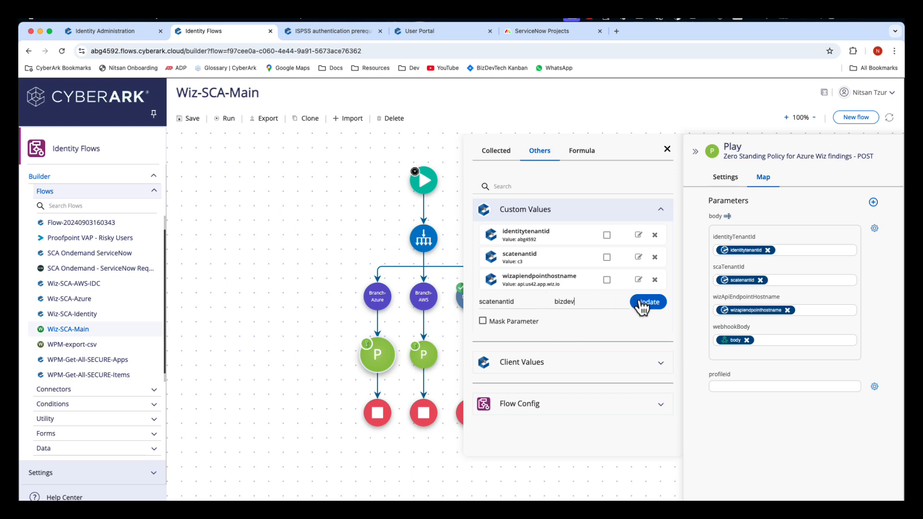
left_click(642, 305)
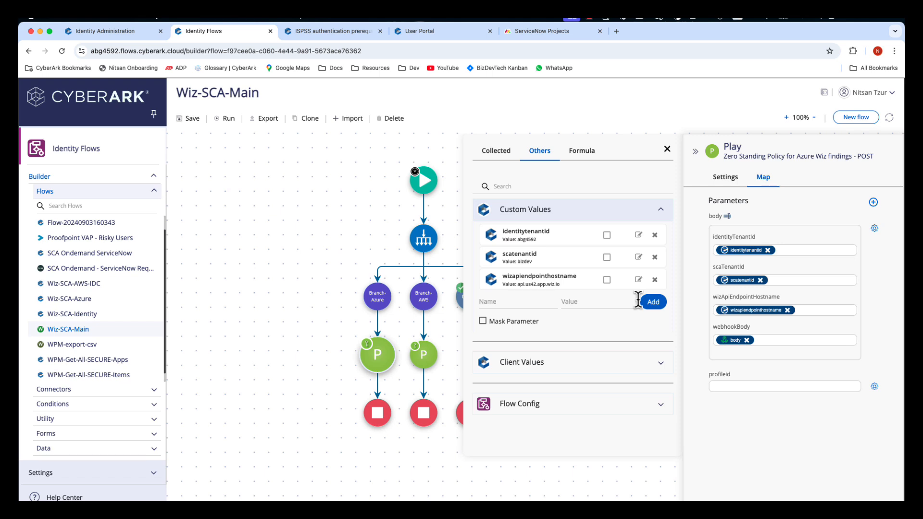
Step: Update the wizapiendpointhostname custom value to api.us17.app.wiz.io and save the Wiz-SCA-Main flow
left_click(638, 280)
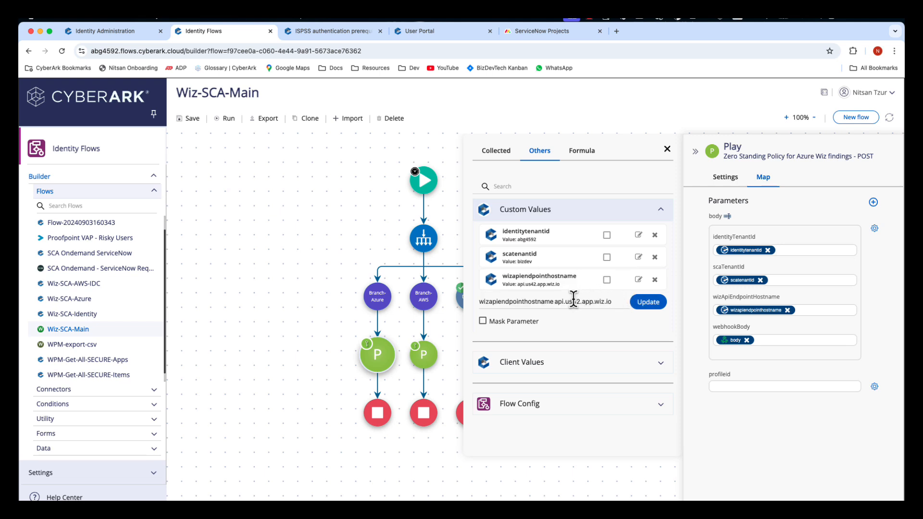
left_click_drag(573, 301, 578, 301)
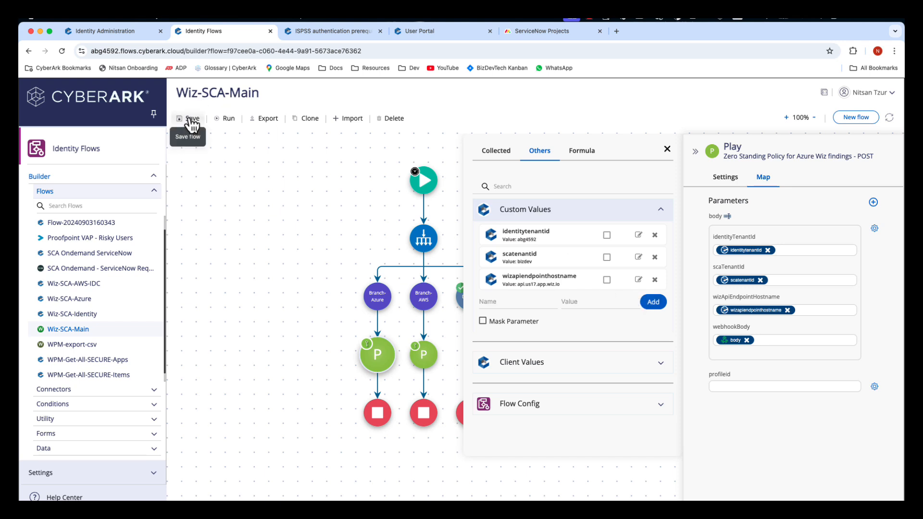
left_click(192, 125)
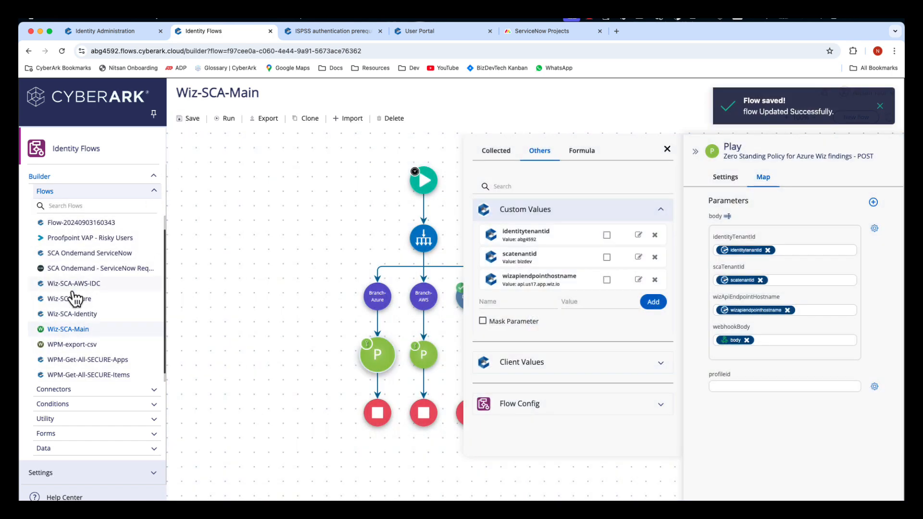
Step: Load the Wiz-SCA-AWS-IDC flow and open the settings of its first Wiz Graphql connector to check the authorization
left_click(72, 284)
left_click(531, 329)
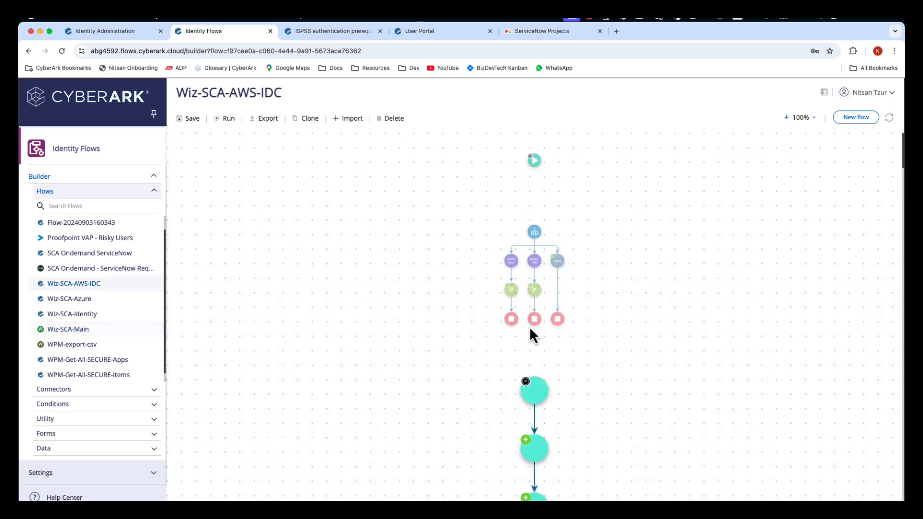
scroll(530, 327, "down", 15)
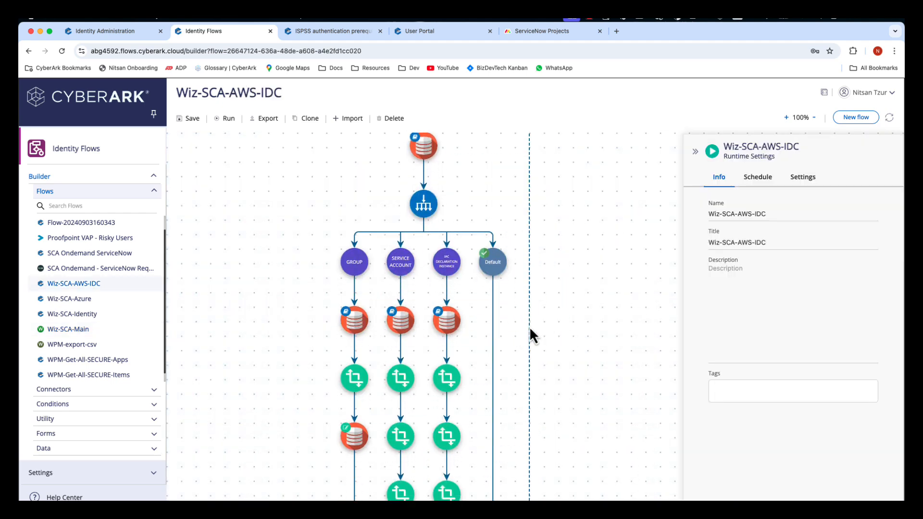
scroll(529, 327, "down", 15)
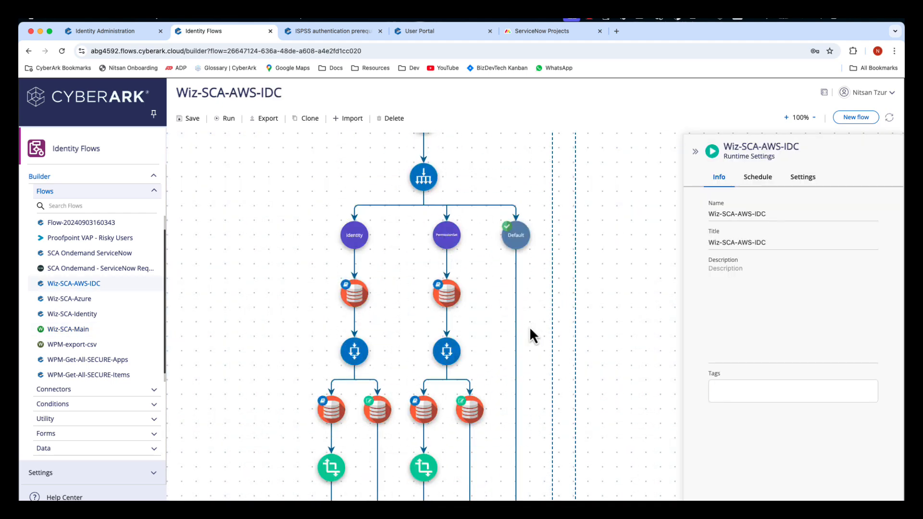
scroll(530, 327, "down", 12)
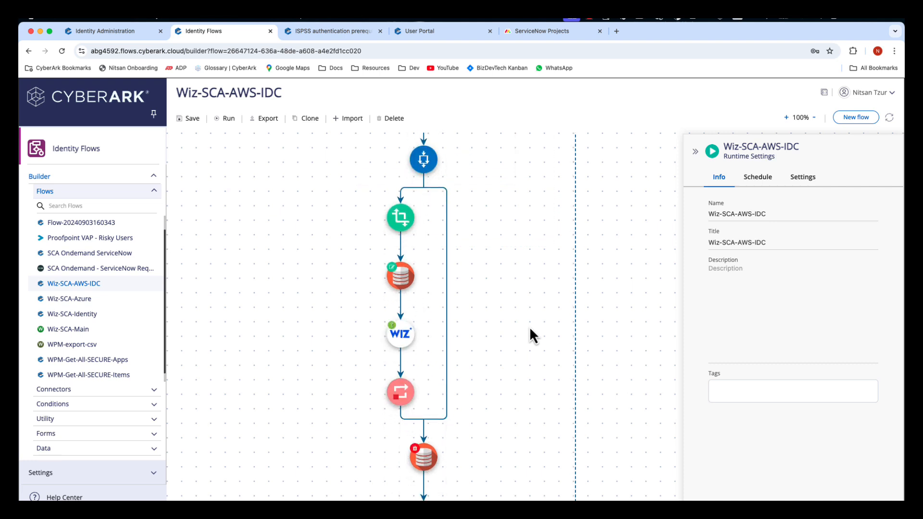
left_click(399, 170)
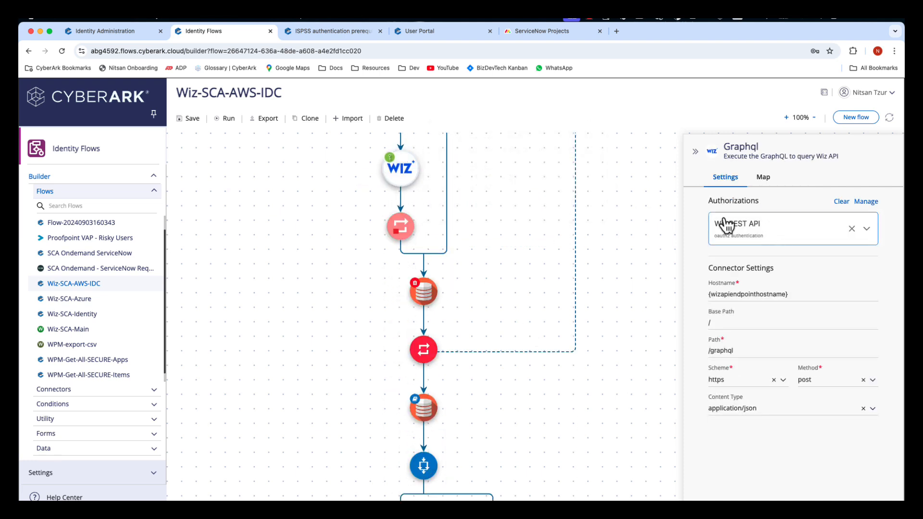
Step: Check that the next Wiz Graphql connector of Wiz-SCA-AWS-IDC uses the Wiz REST API authorization and save the flow
scroll(463, 265, "down", 15)
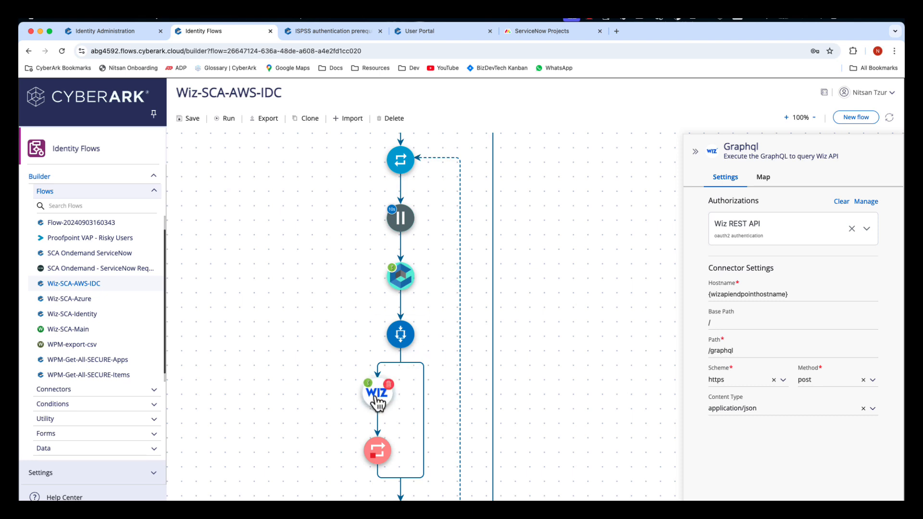
left_click(777, 230)
left_click(777, 230)
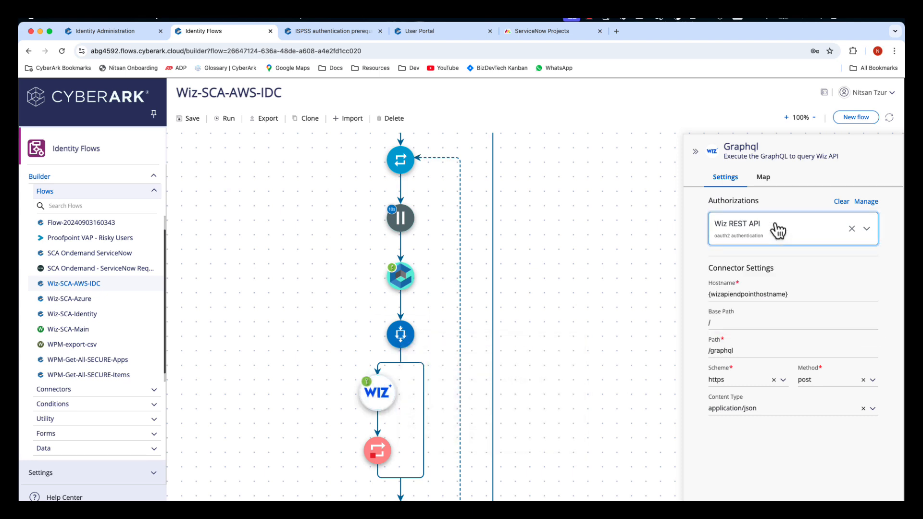
scroll(531, 278, "down", 10)
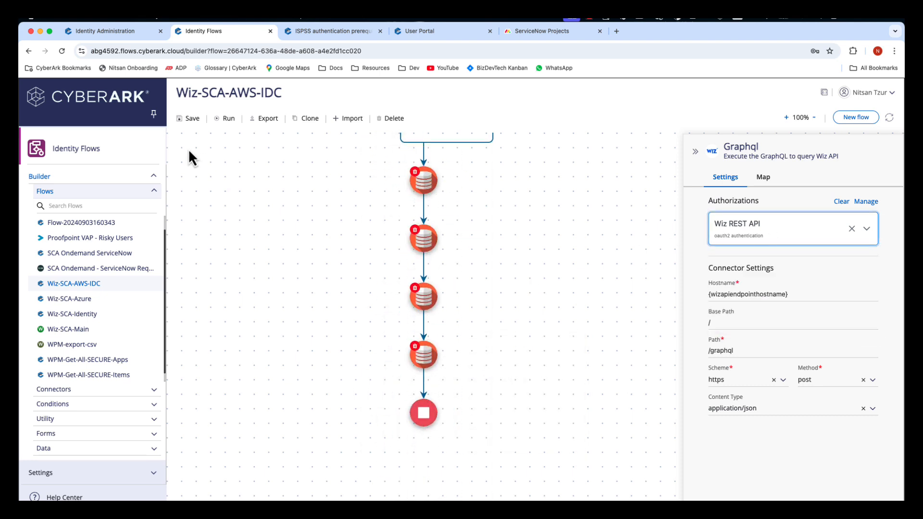
left_click(185, 118)
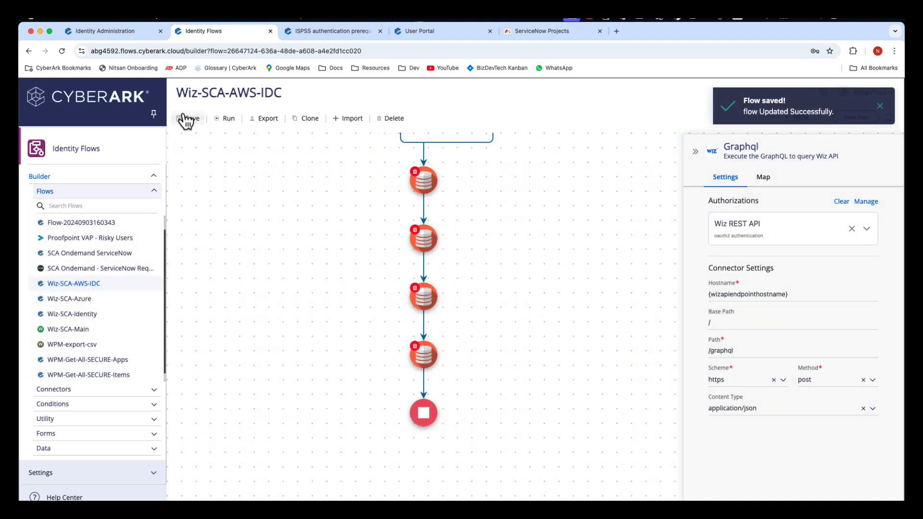
Step: Load the Wiz-SCA-Azure flow and check that the Graphql connector under POLICY-FOUND? uses the Wiz REST API authorization
left_click(77, 299)
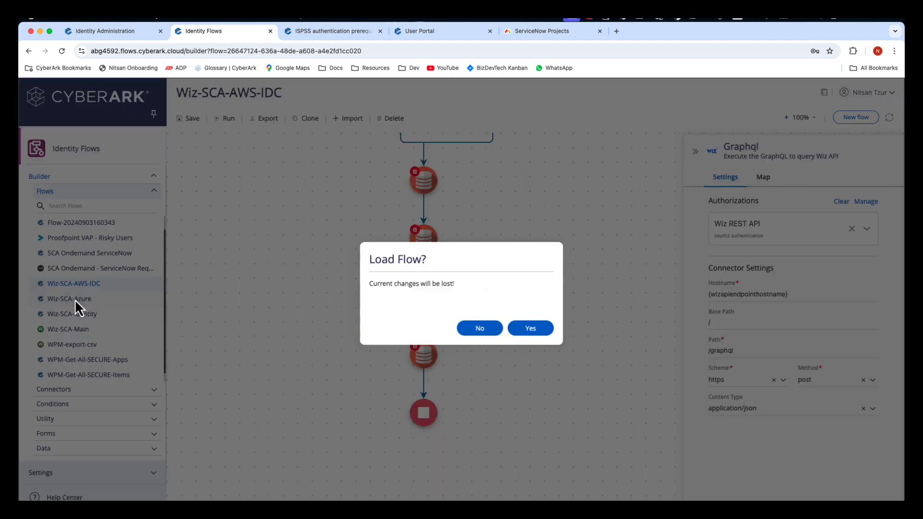
left_click(529, 329)
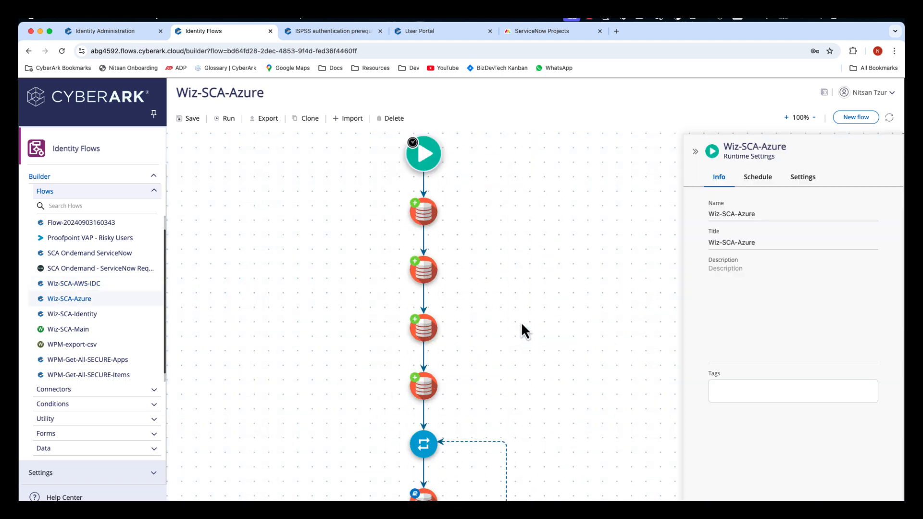
scroll(522, 321, "down", 15)
scroll(522, 322, "down", 20)
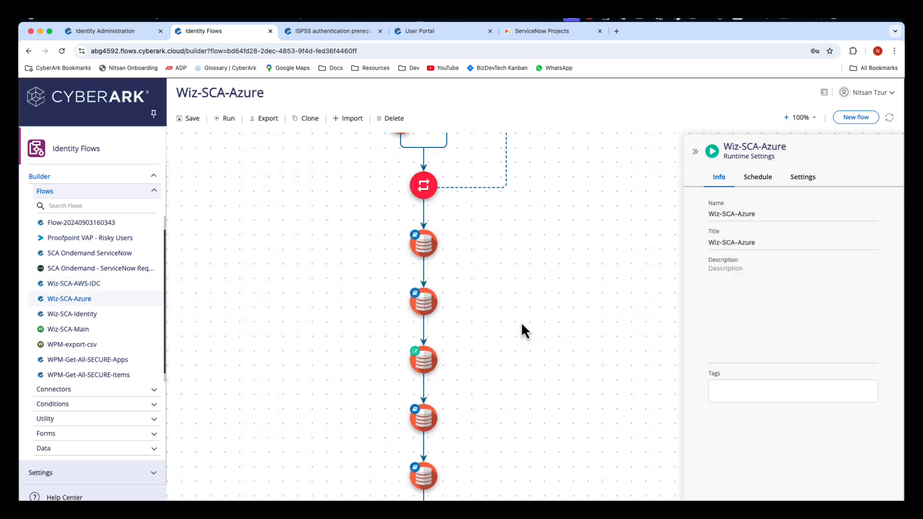
scroll(521, 332, "down", 20)
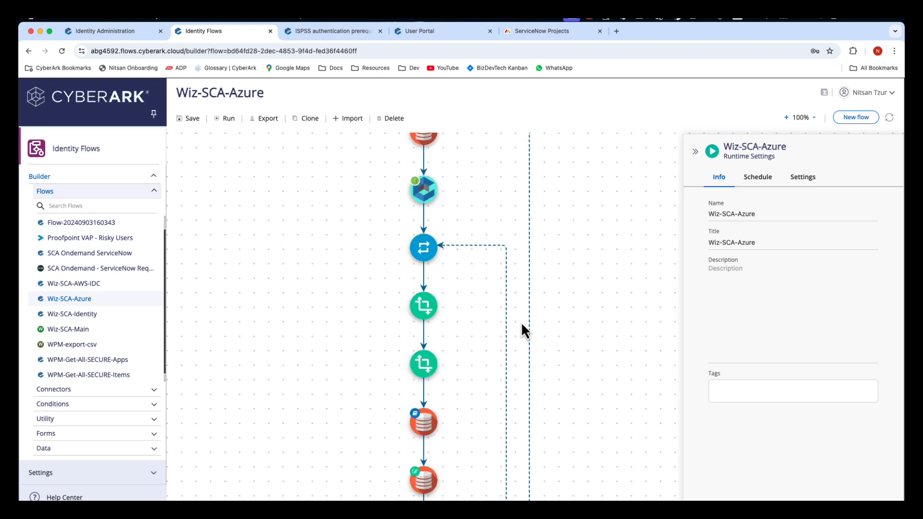
scroll(521, 332, "down", 15)
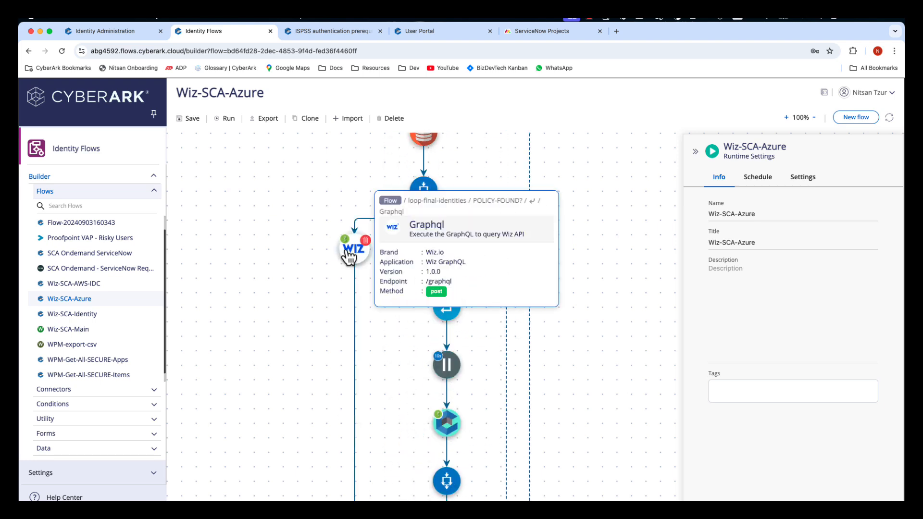
left_click(353, 249)
left_click(731, 230)
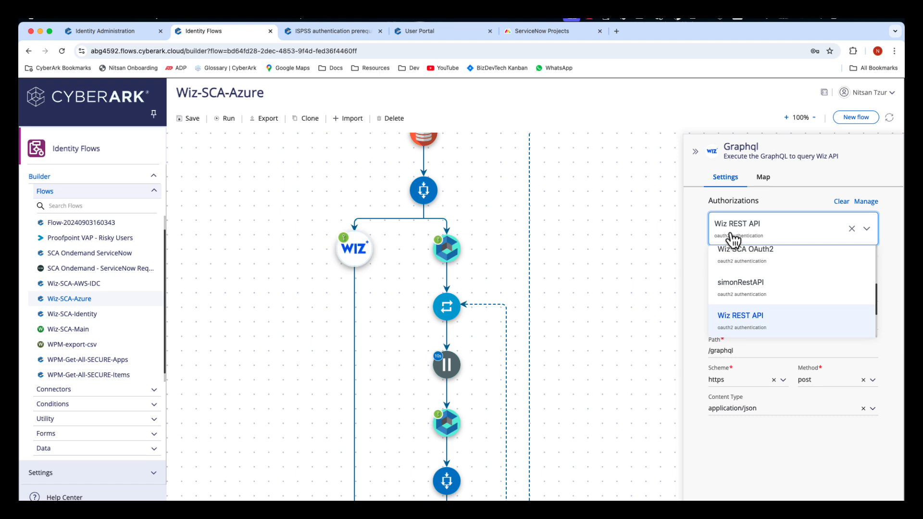
left_click(733, 238)
Step: Check the Wiz REST API authorization on the lower Graphql connector of Wiz-SCA-Azure and save the flow
scroll(478, 265, "down", 6)
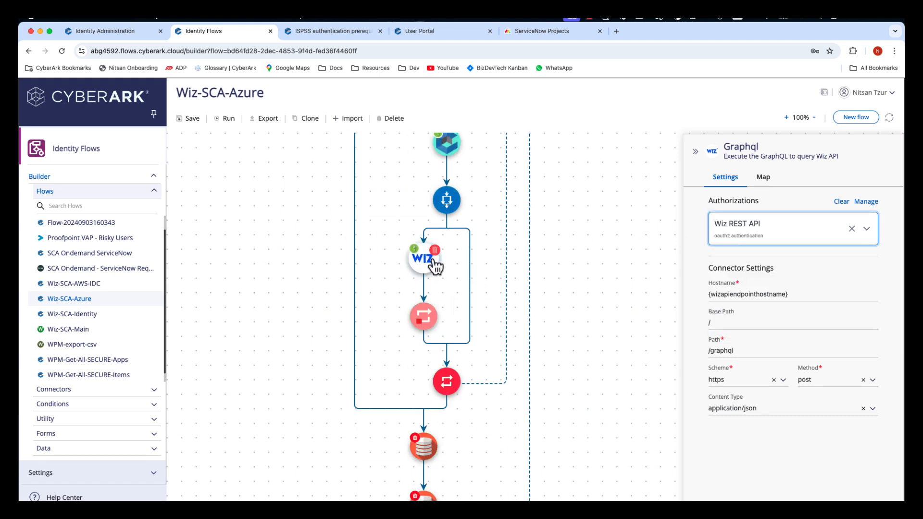
left_click(752, 235)
left_click(709, 244)
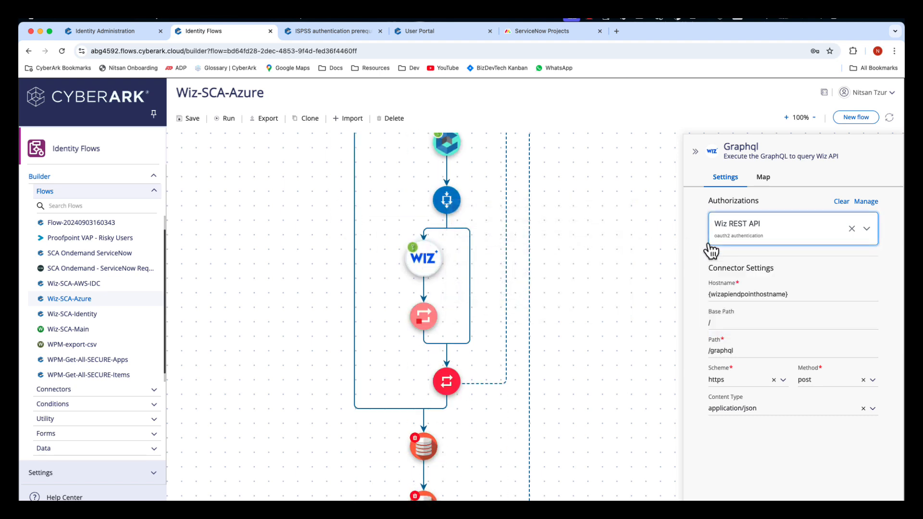
scroll(515, 273, "down", 10)
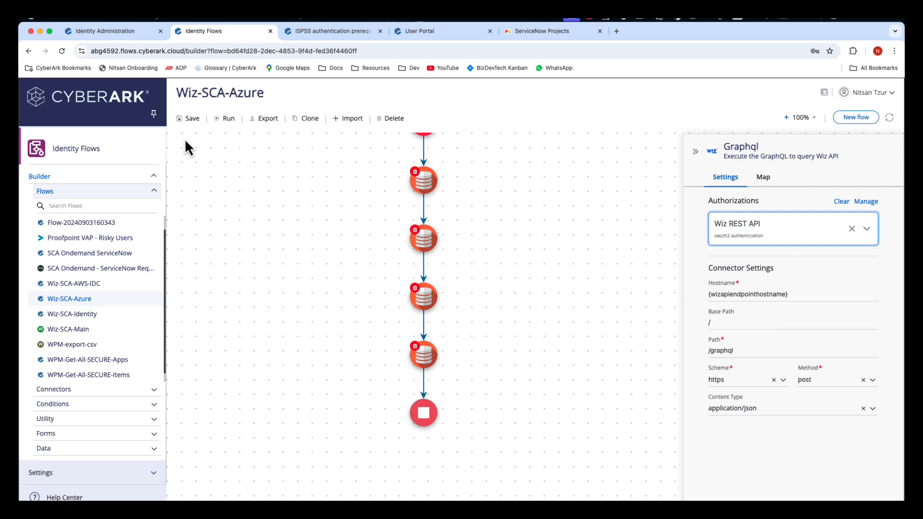
left_click(193, 119)
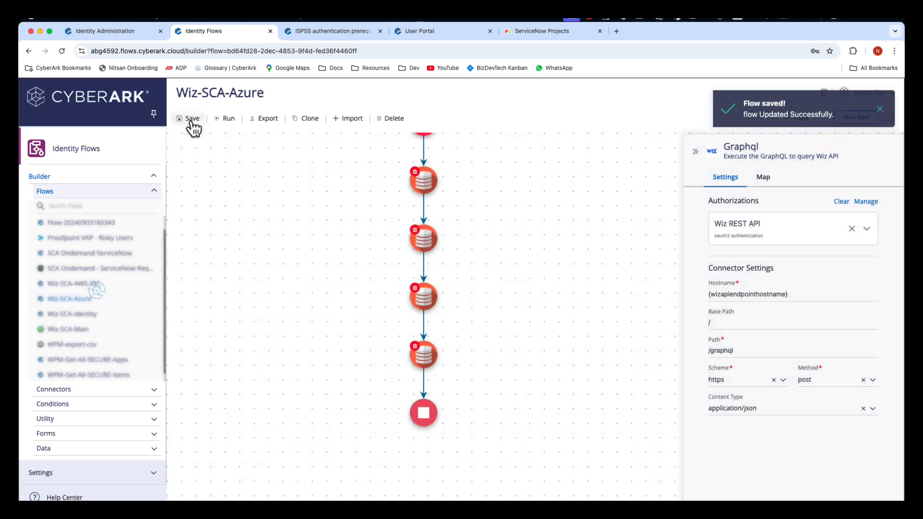
Step: Load the Wiz-SCA-Identity flow, check that its Graphql connector uses the Wiz REST API authorization, and save the flow
left_click(80, 316)
left_click(538, 332)
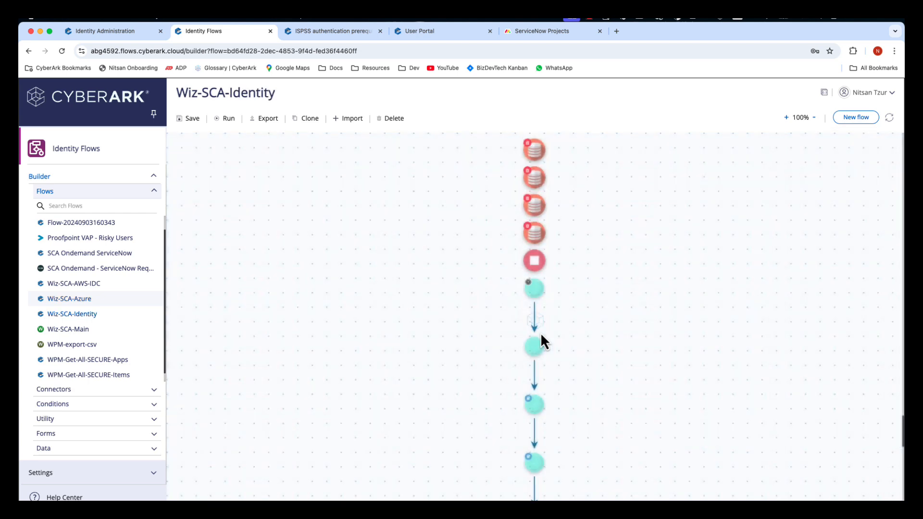
scroll(540, 333, "down", 10)
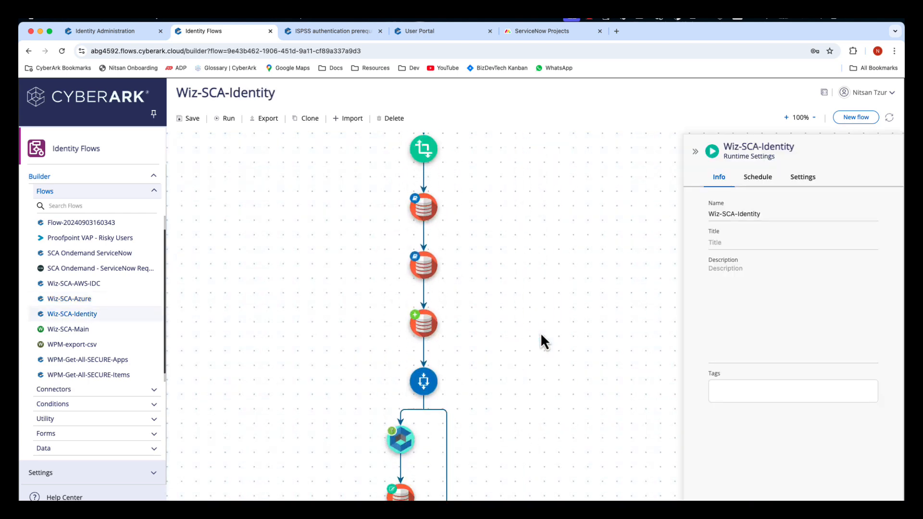
left_click(447, 282)
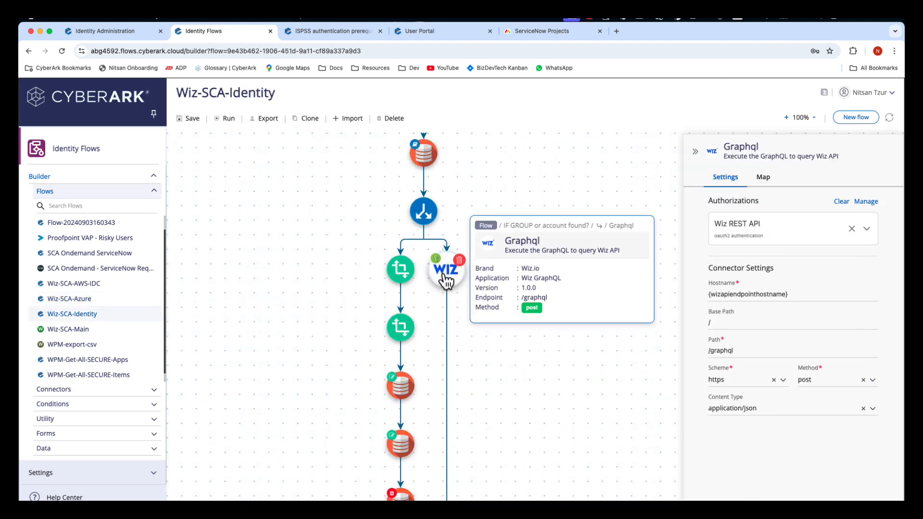
left_click(742, 238)
left_click(747, 238)
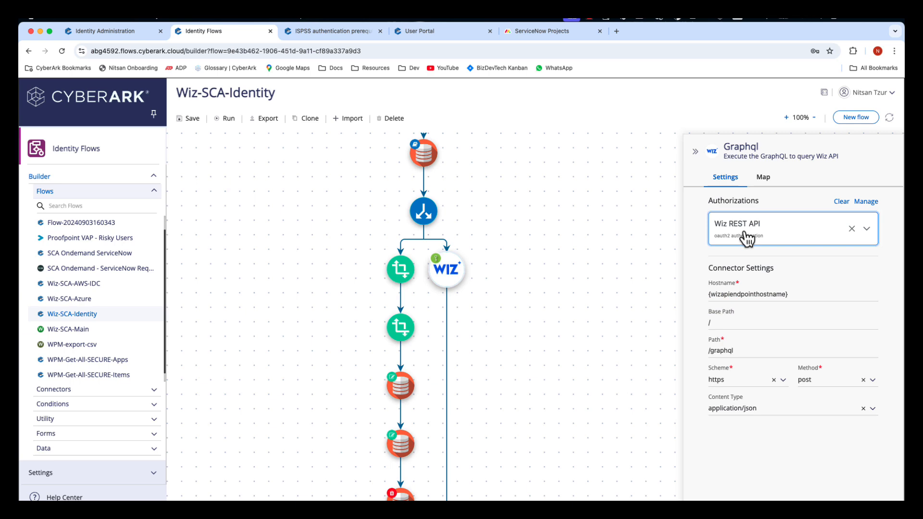
left_click(193, 121)
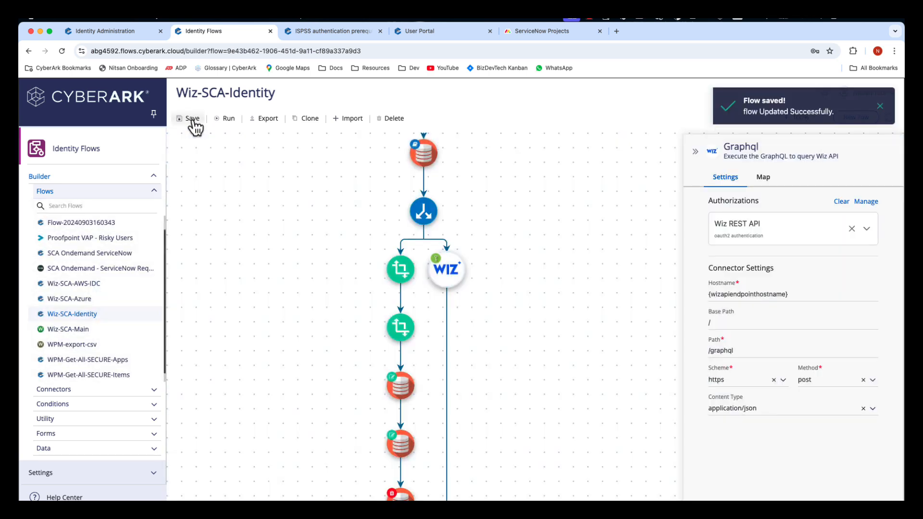